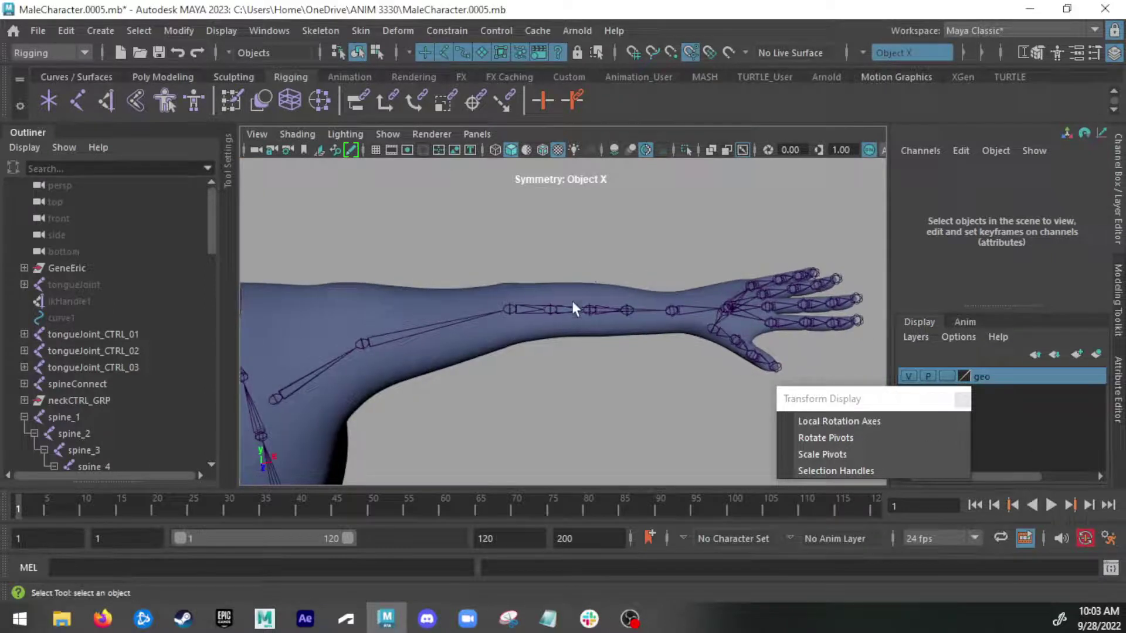
Reset the IK Handle tool settings and set the current solver to Rotate-Plane Solver
left_click_drag(572, 301, 526, 349, "alt")
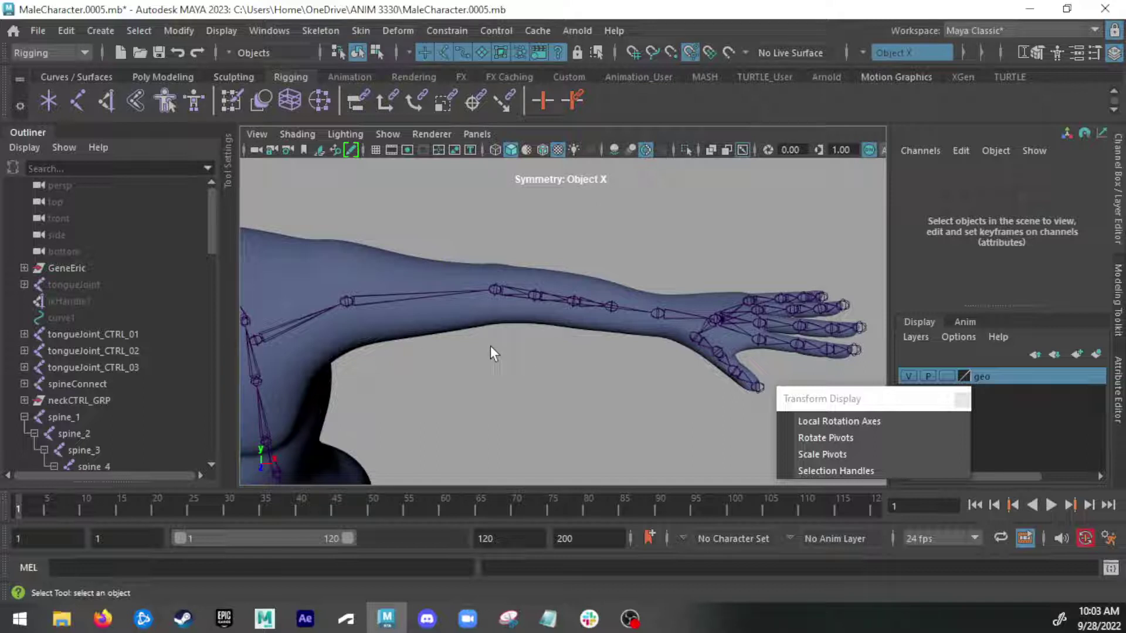
mouse_move(418, 334)
middle_mouse_down("alt")
mouse_move(469, 327)
mouse_move(422, 338)
middle_mouse_up("alt")
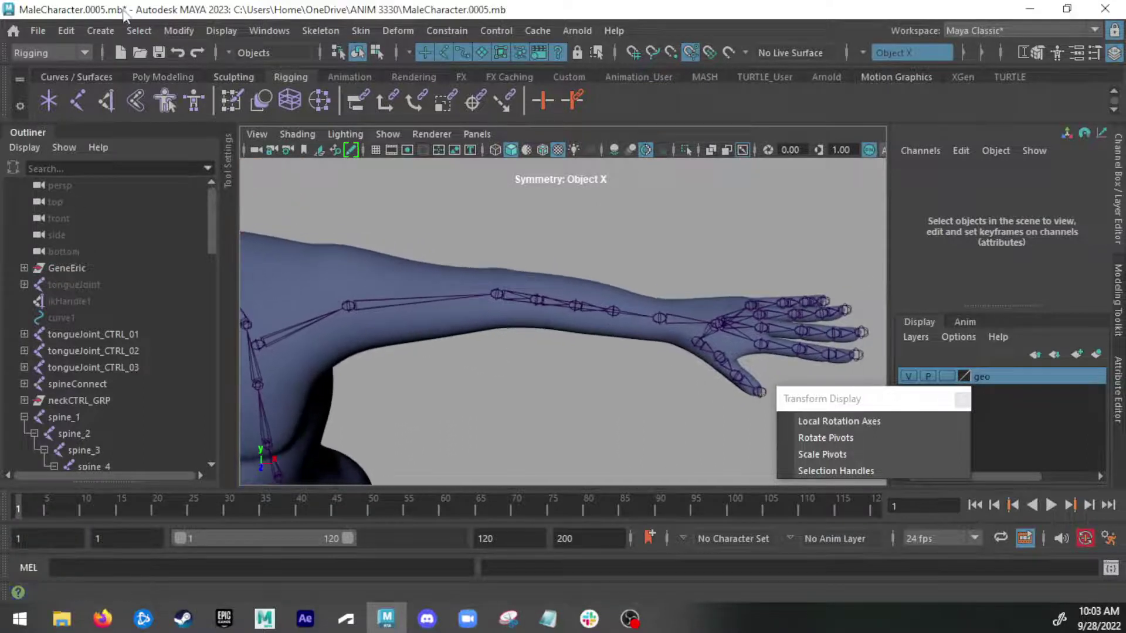
double_click(104, 99)
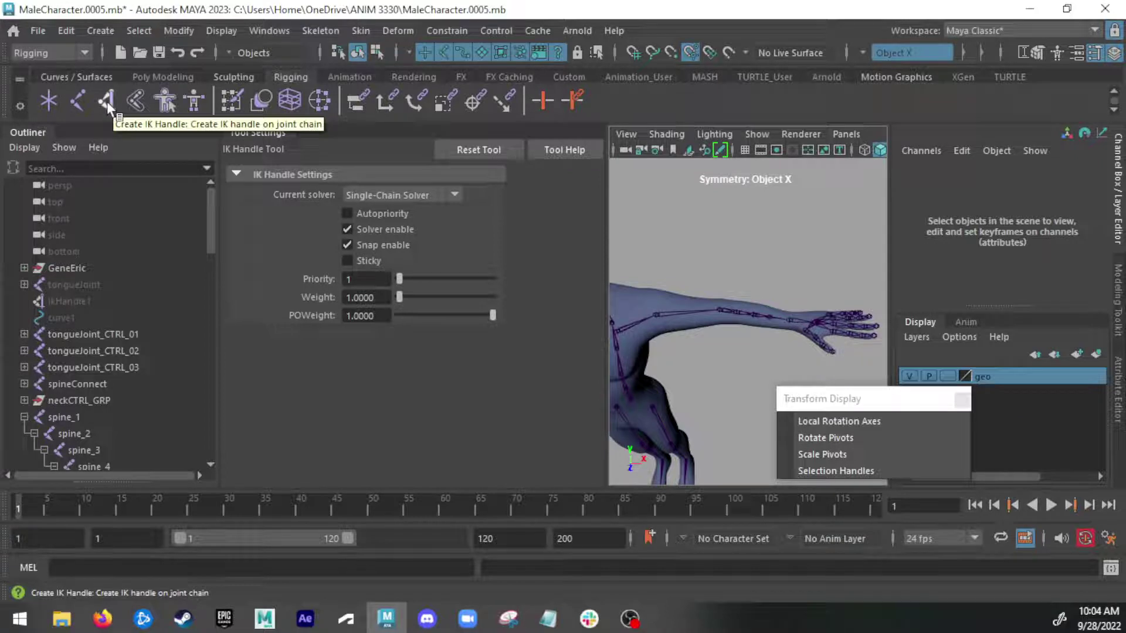
left_click(321, 31)
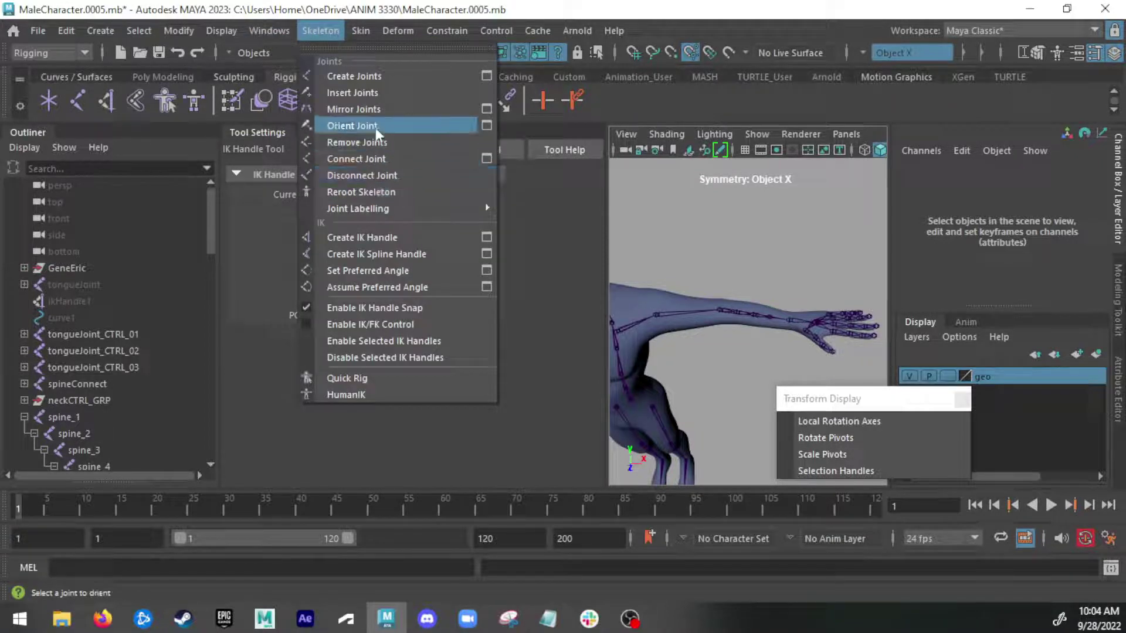
left_click(486, 237)
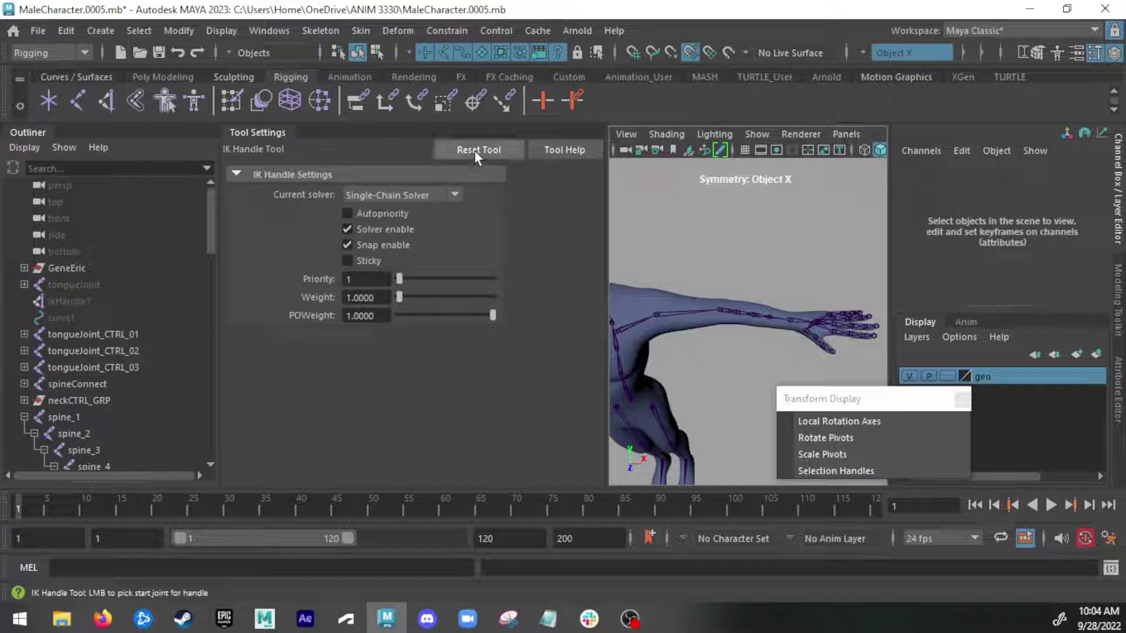
left_click(490, 149)
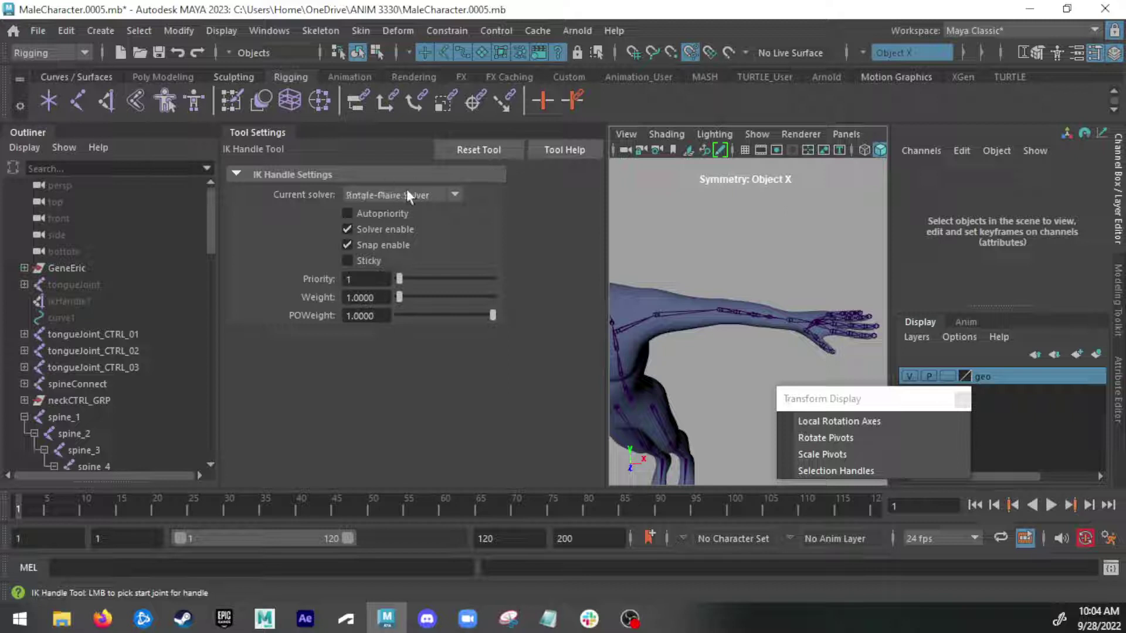
left_click(385, 192)
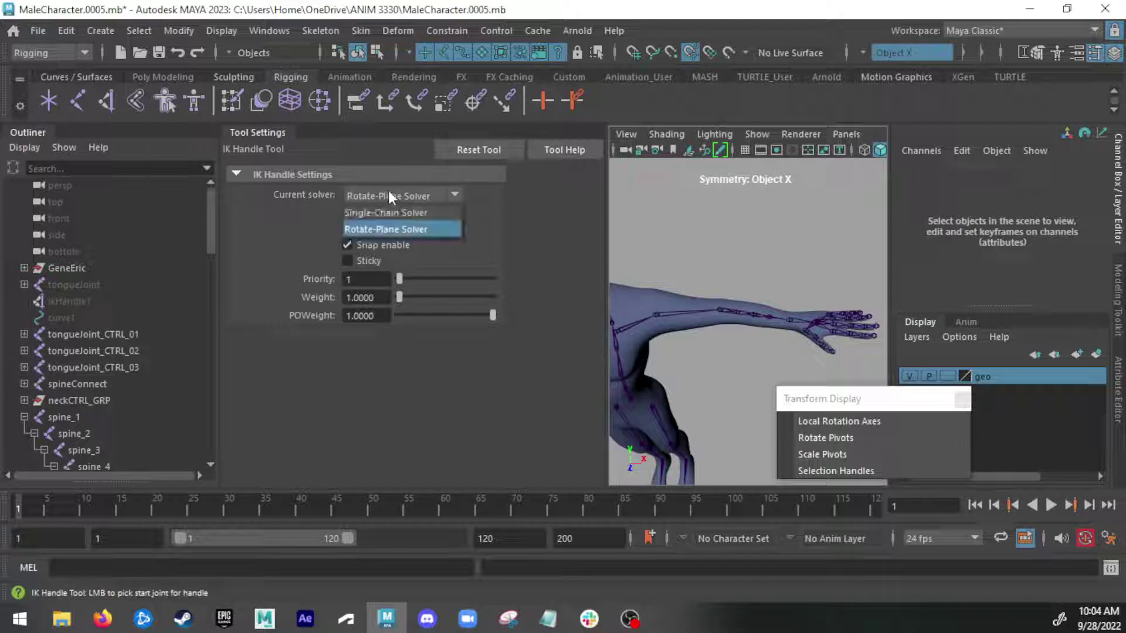
left_click(388, 229)
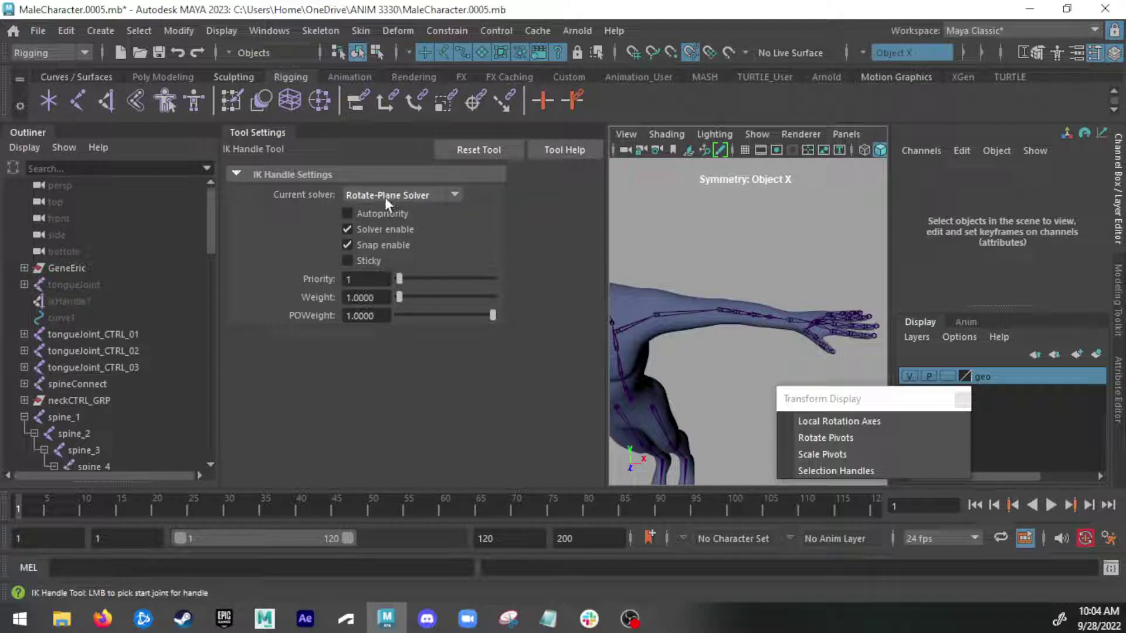
left_click_drag(605, 206, 511, 214)
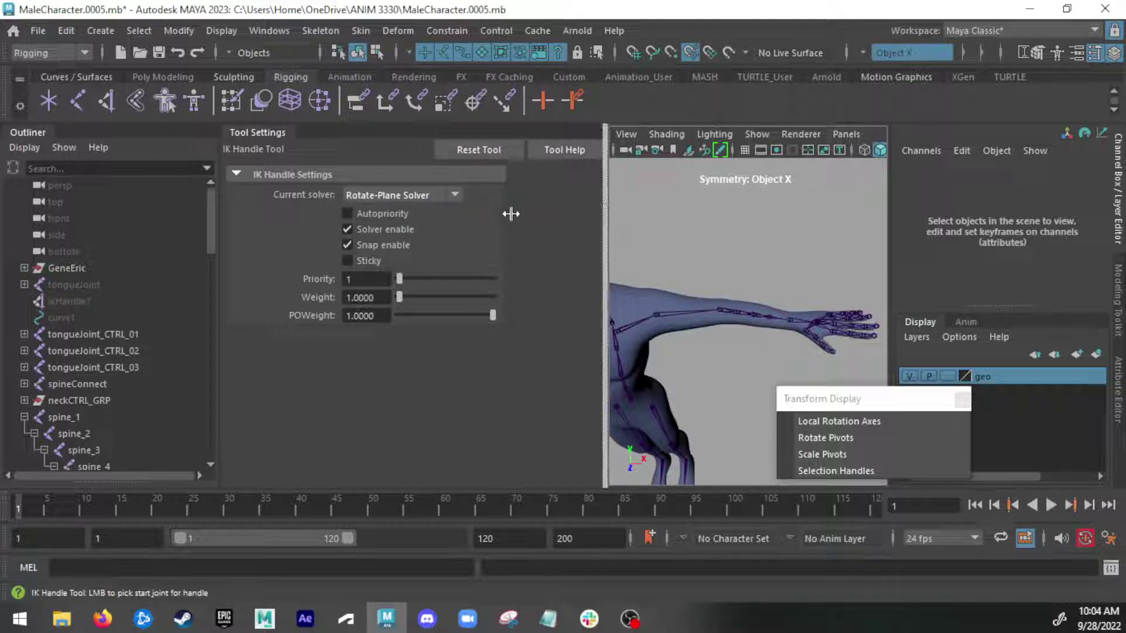
left_click(400, 195)
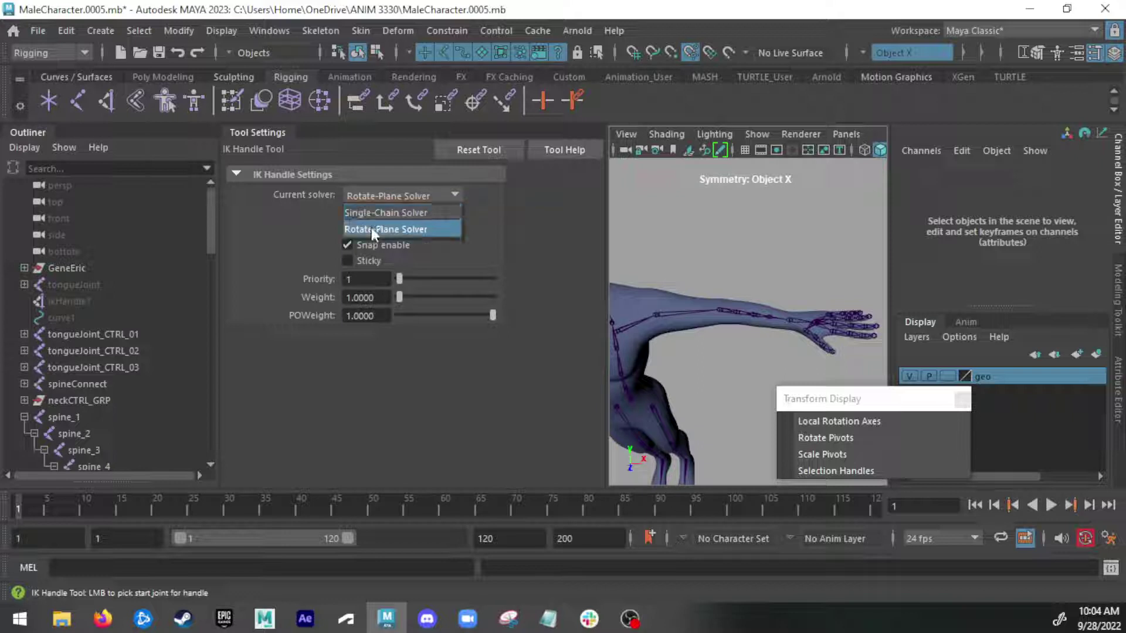
left_click(371, 230)
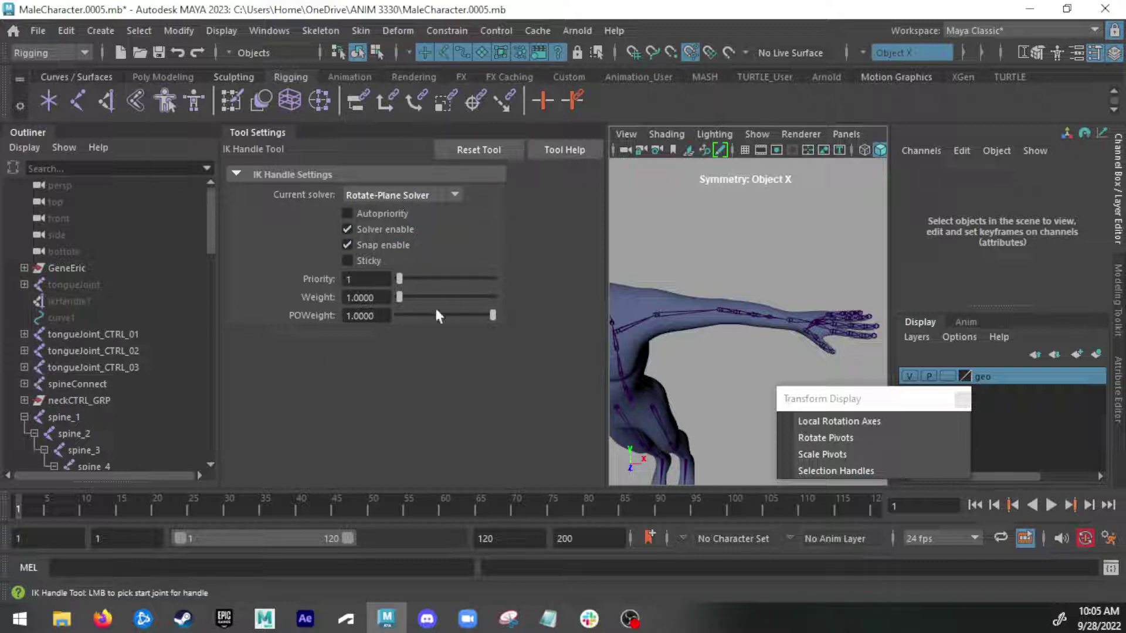
Create an IK handle on the left arm from the L_shoulder joint to the wrist joint
left_click(250, 132)
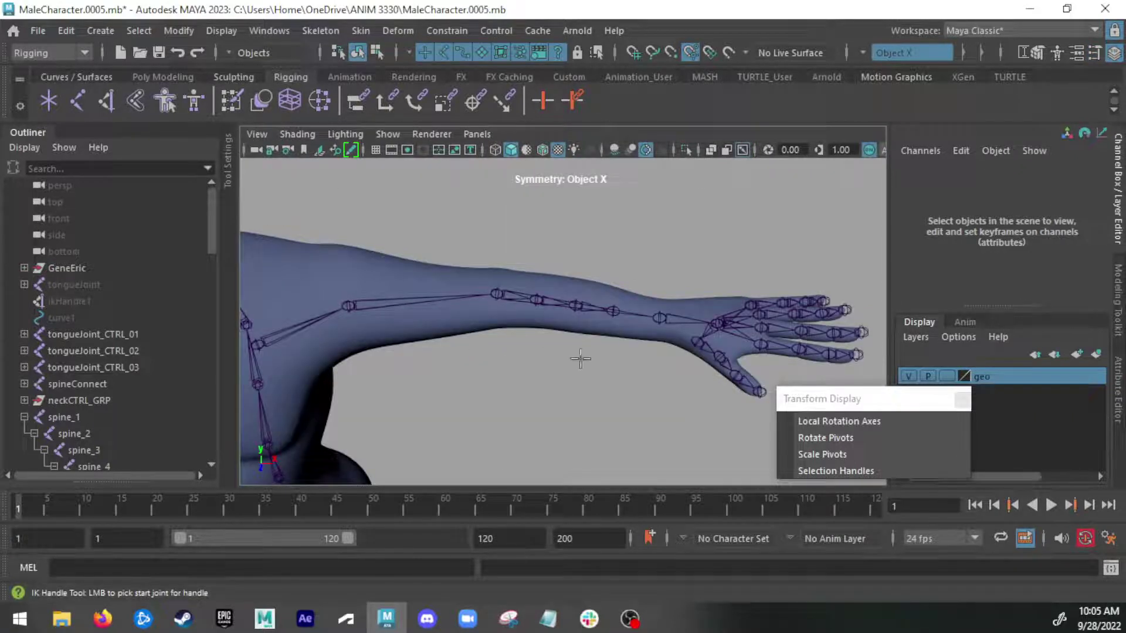
left_click(349, 306)
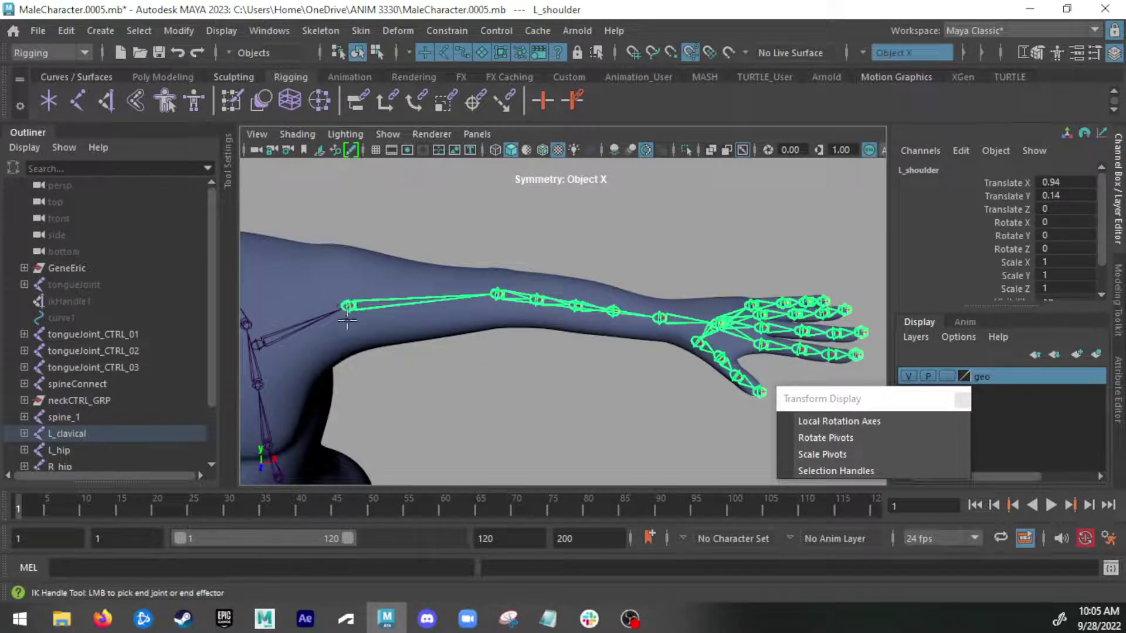
left_click(659, 320)
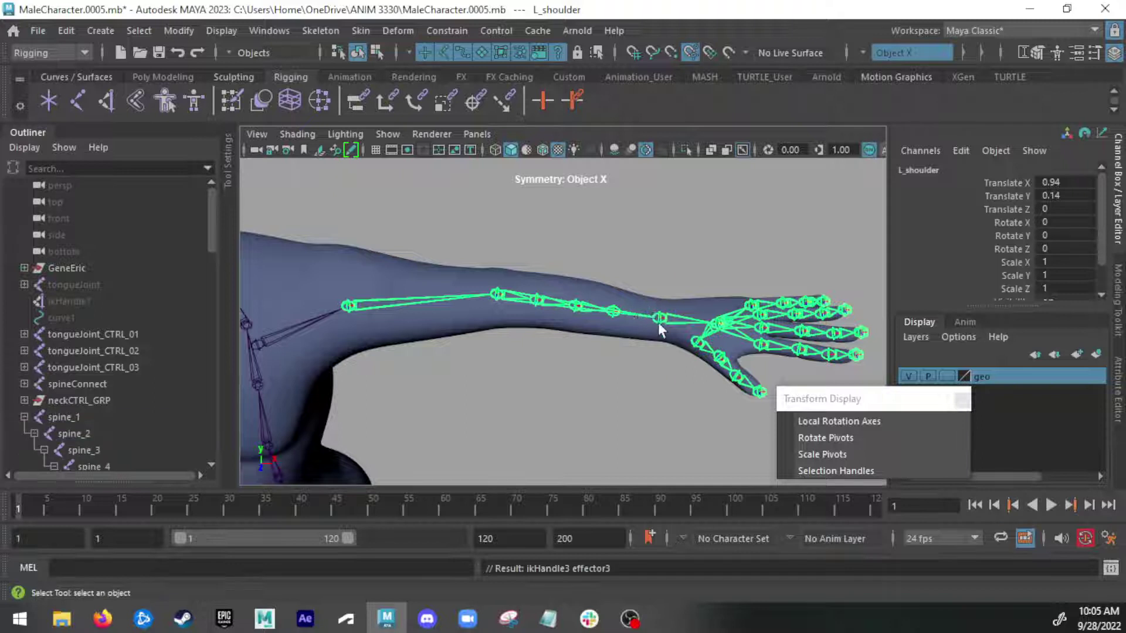
Test the left arm's bend by moving the wrist IK handle toward the body, undoing each move
left_click_drag(628, 378, 502, 352, "alt")
scroll(573, 300, "down", 3)
key("w")
key("ctrl+z")
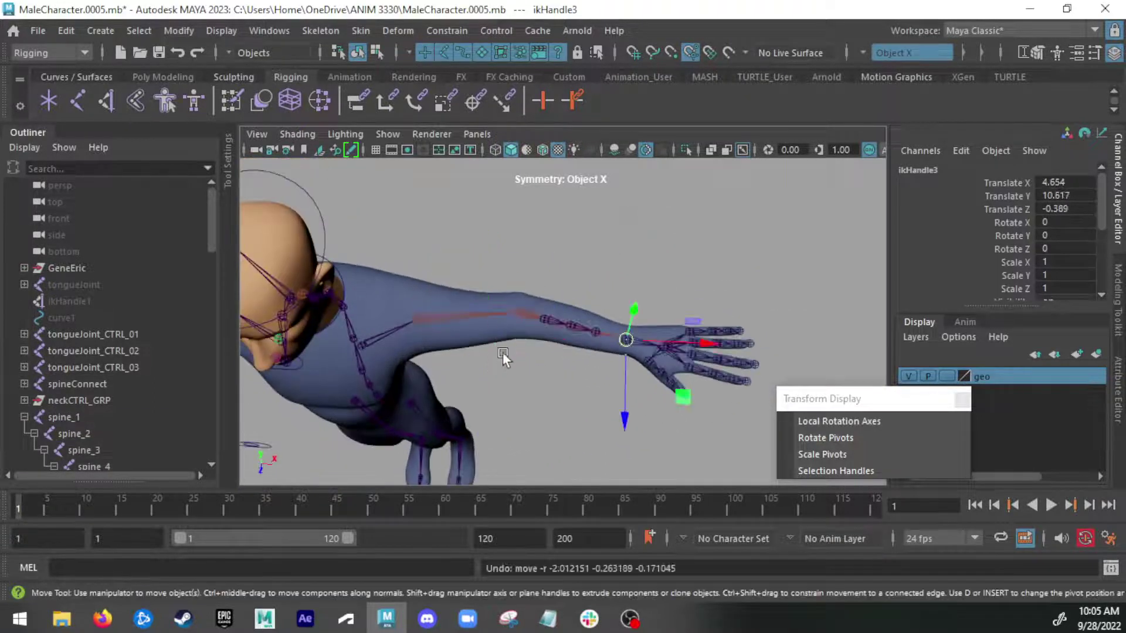
left_click_drag(626, 340, 593, 243)
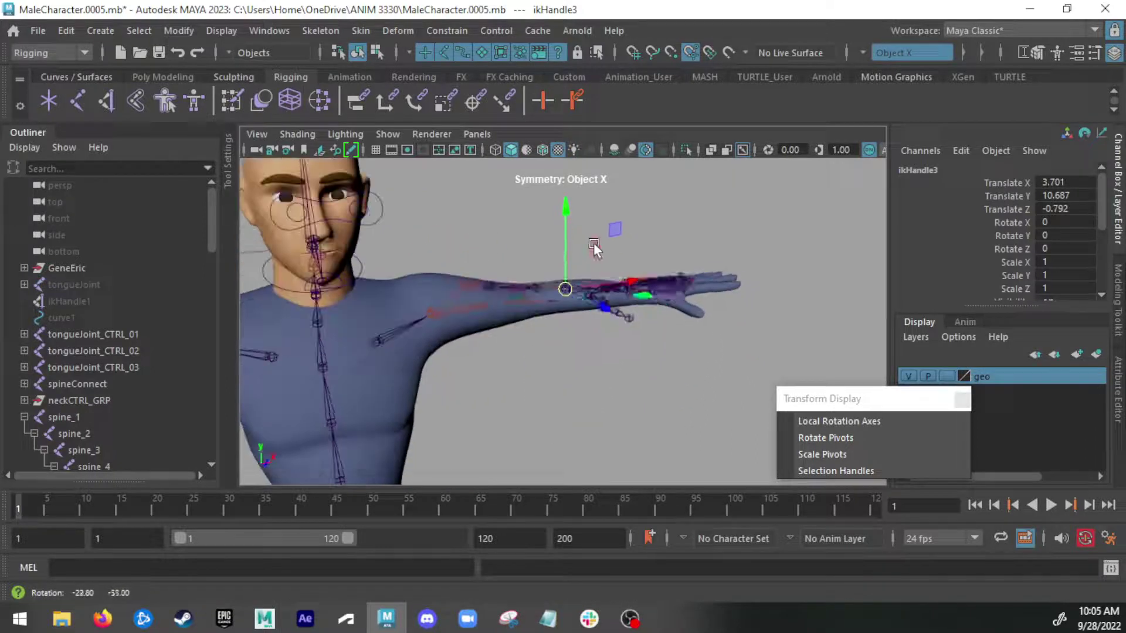
key("ctrl+z")
scroll(140, 372, "down", 15)
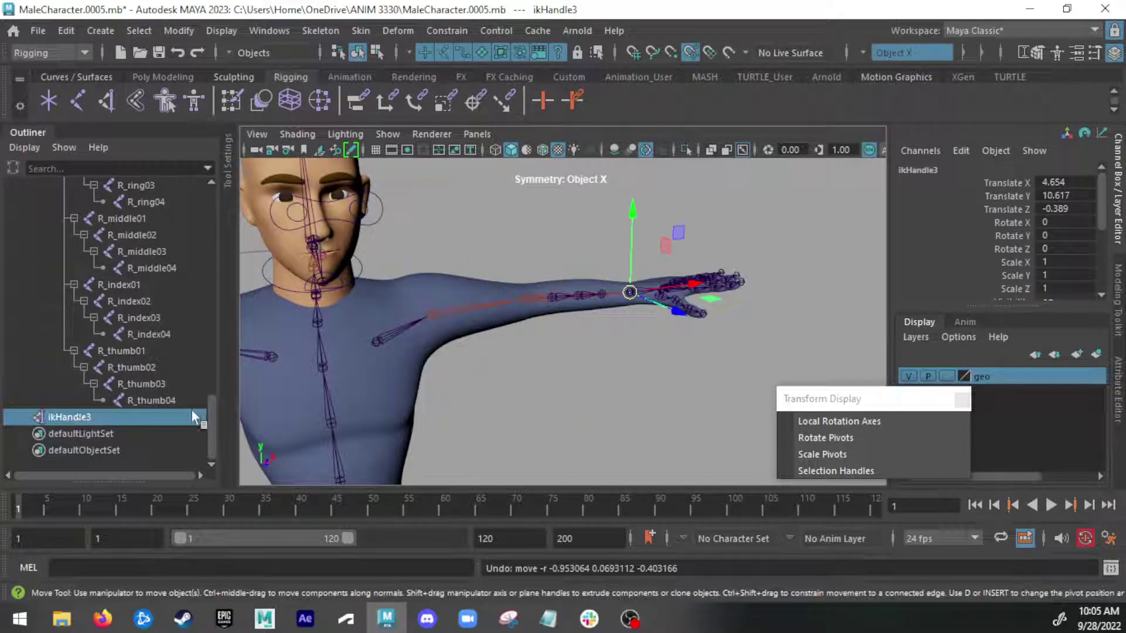
left_click_drag(586, 258, 538, 264, "alt")
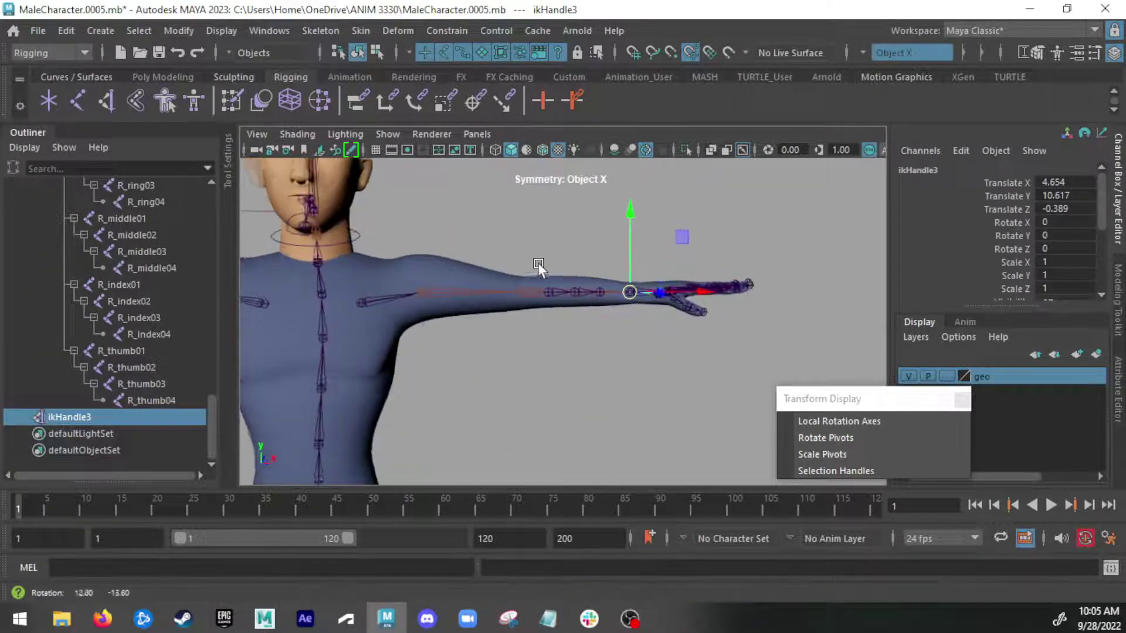
middle_click_drag(538, 264, 473, 283, "alt")
left_click_drag(473, 283, 476, 394, "alt")
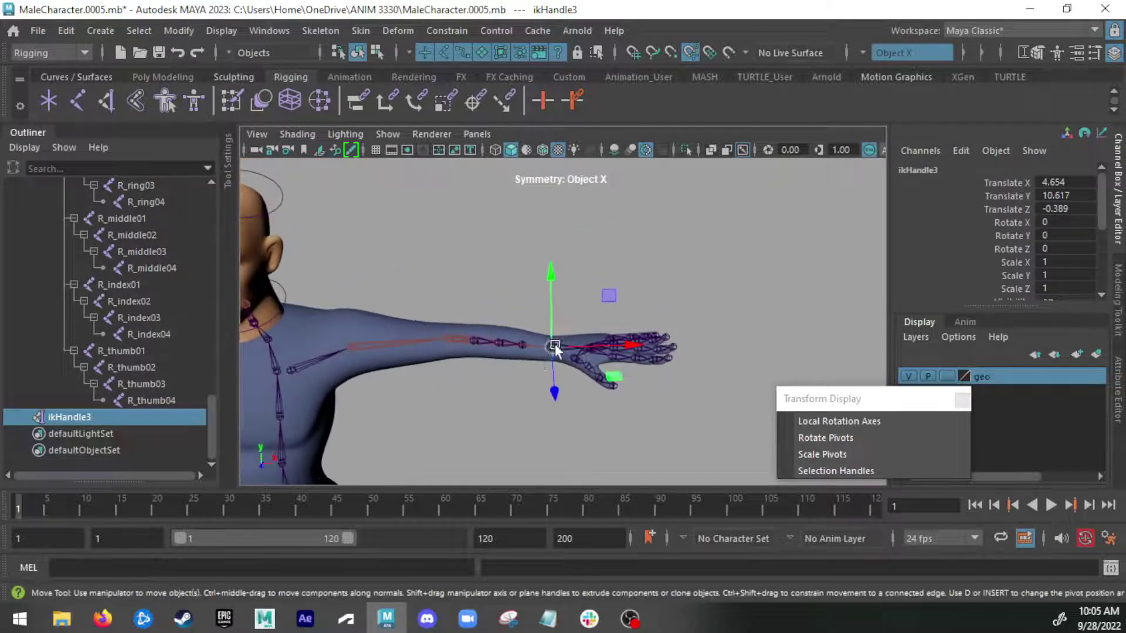
left_click_drag(555, 344, 404, 352)
key("ctrl+z")
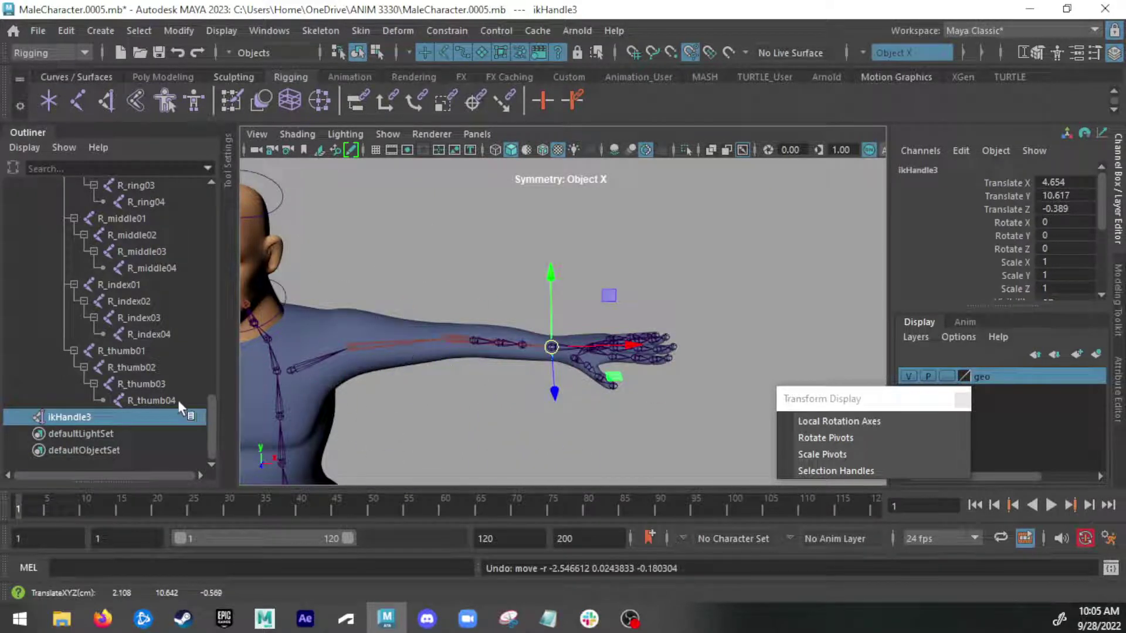
Rename the new IK handle as L_ikHandle_wrist
double_click(176, 417)
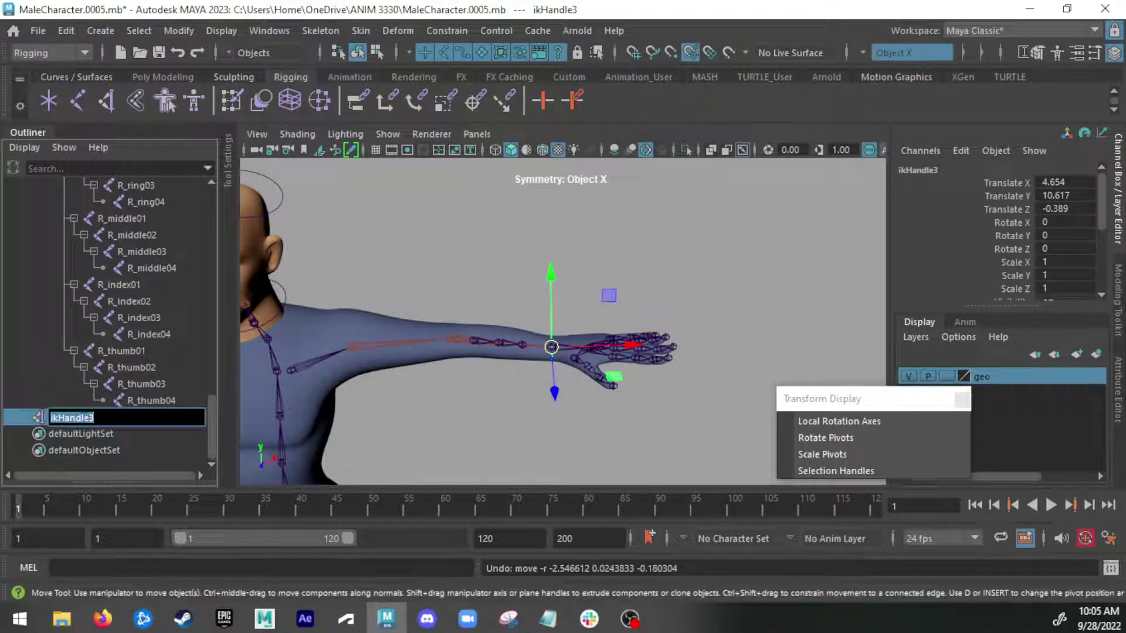
left_click(51, 418)
type("L_")
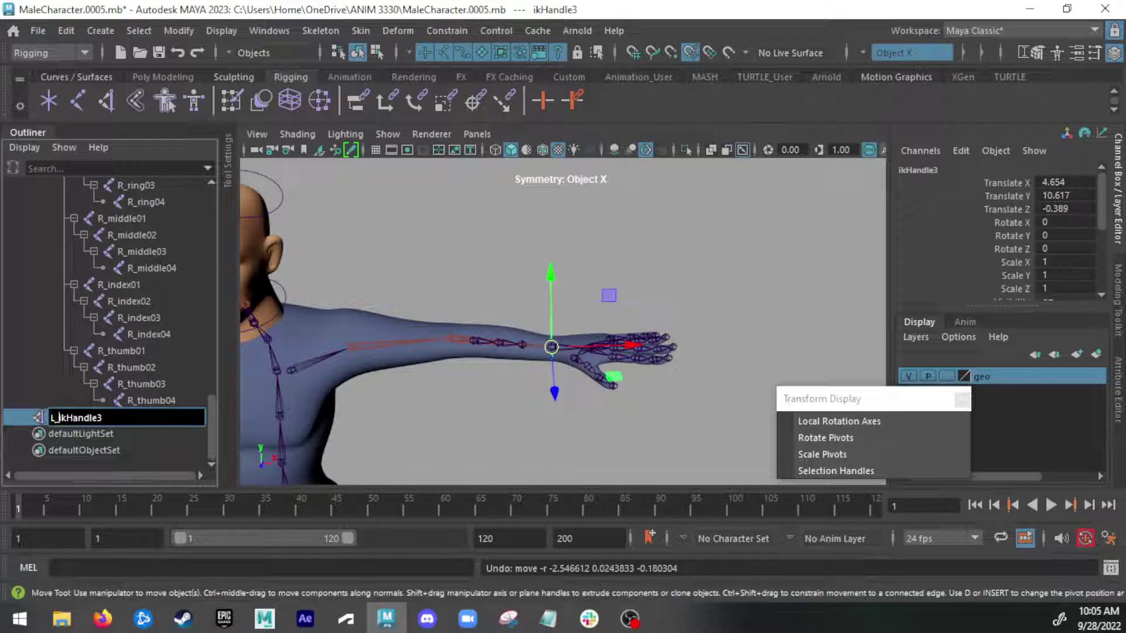
key("End")
key("BackSpace")
type("_wrist")
key("Return")
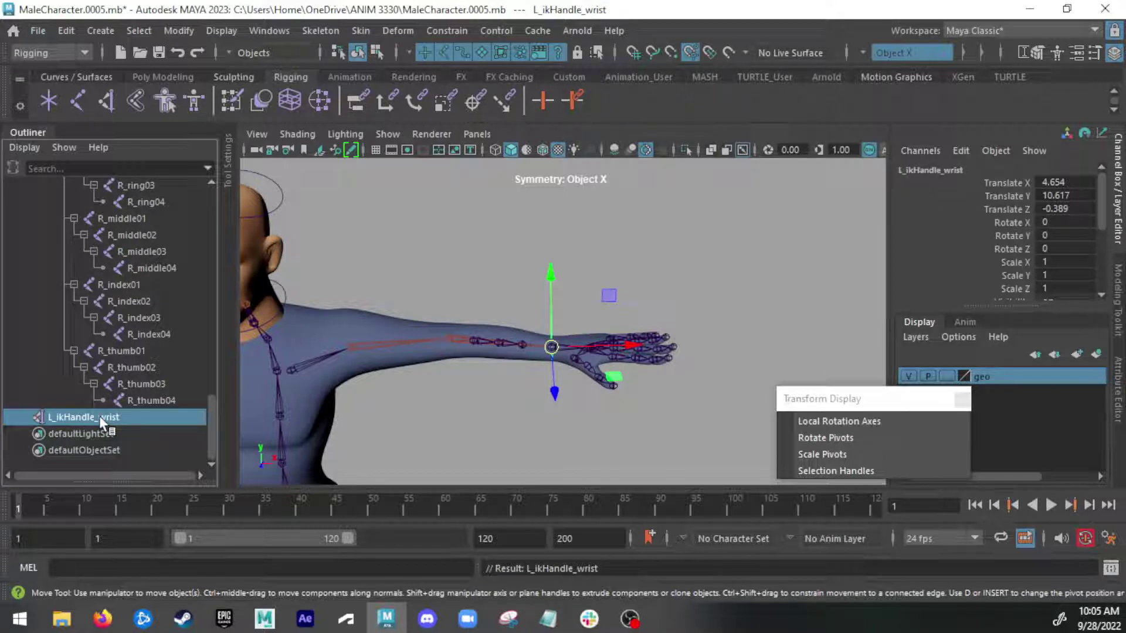
Try moving the left wrist IK handle slightly in the horizontal plane and undo the move
mouse_move(612, 375)
left_mouse_down()
mouse_move(496, 382)
mouse_move(586, 370)
mouse_move(581, 354)
mouse_move(595, 380)
left_mouse_up()
key("ctrl+z")
key("ctrl+z")
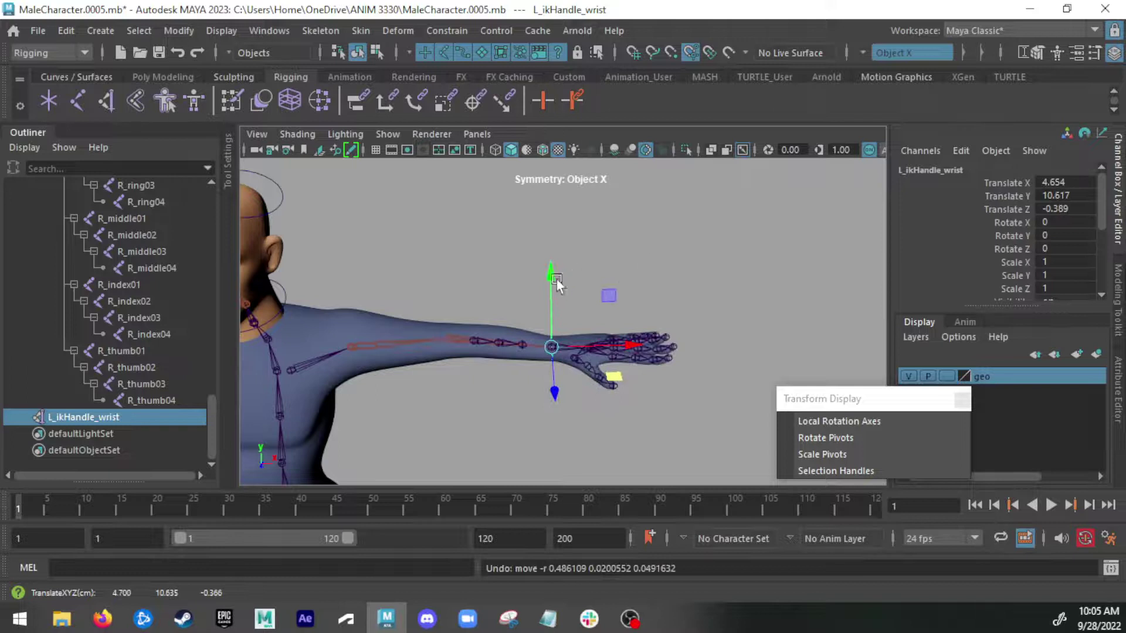
left_click_drag(568, 350, 549, 290, "alt")
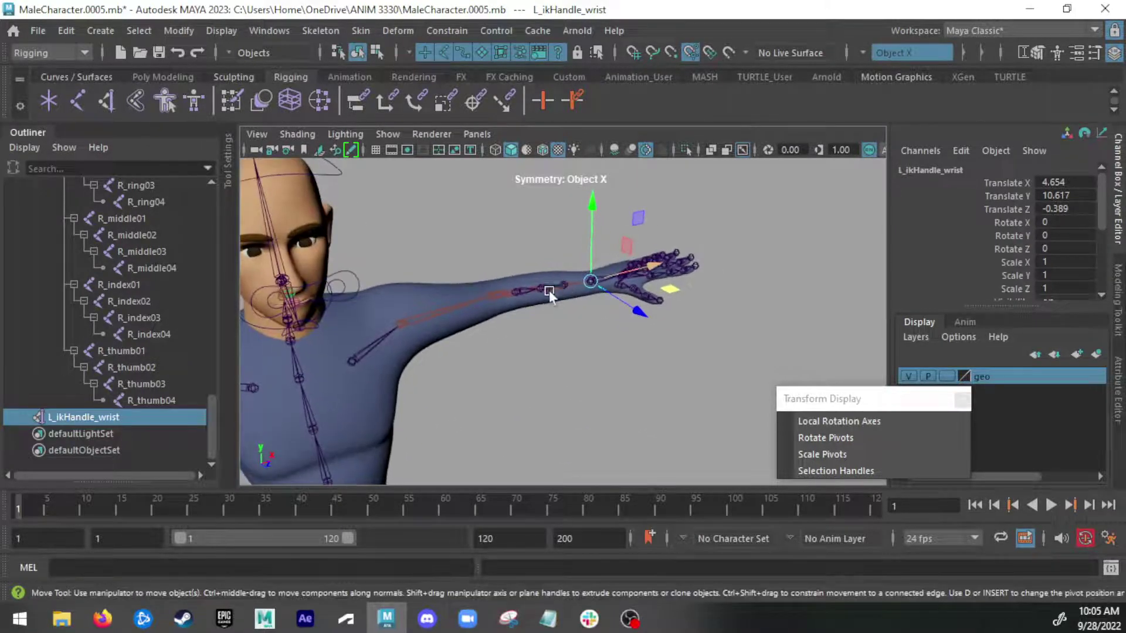
Try setting Translate X, Y and Z of the left wrist IK handle to 0
left_click(1070, 187)
left_click_drag(1069, 189, 1069, 214)
type("0")
key("Return")
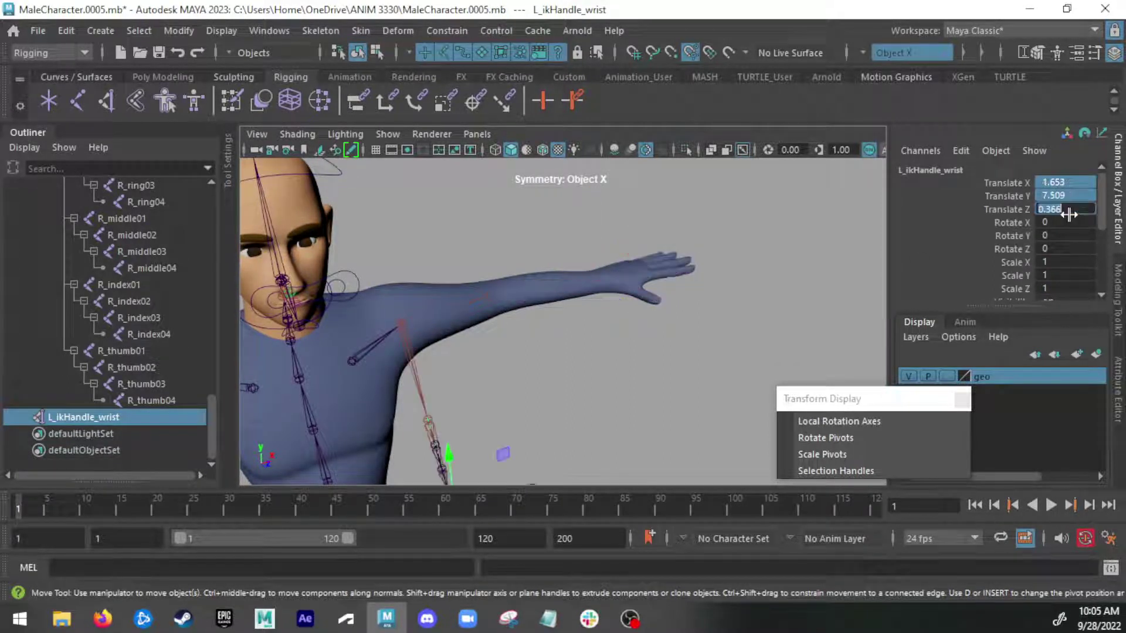
type("0")
key("Return")
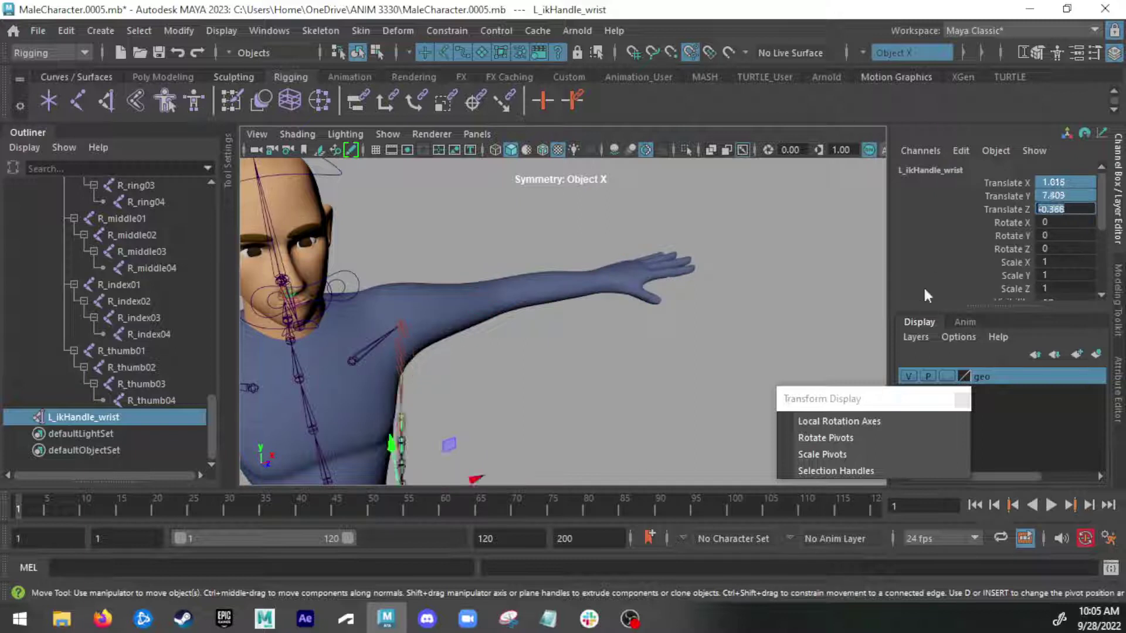
key("ctrl+z")
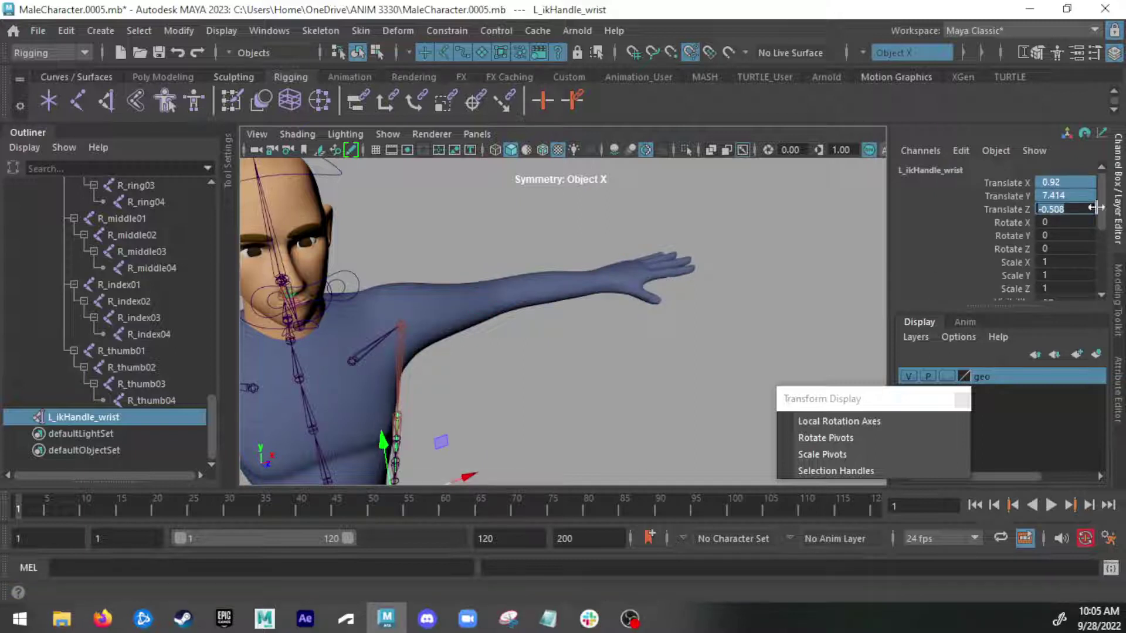
double_click(1066, 182)
left_click_drag(1075, 209, 1079, 183)
type("0")
key("Return")
scroll(505, 319, "down", 7)
middle_click_drag(505, 319, 568, 135, "alt")
middle_click_drag(542, 214, 507, 321, "alt")
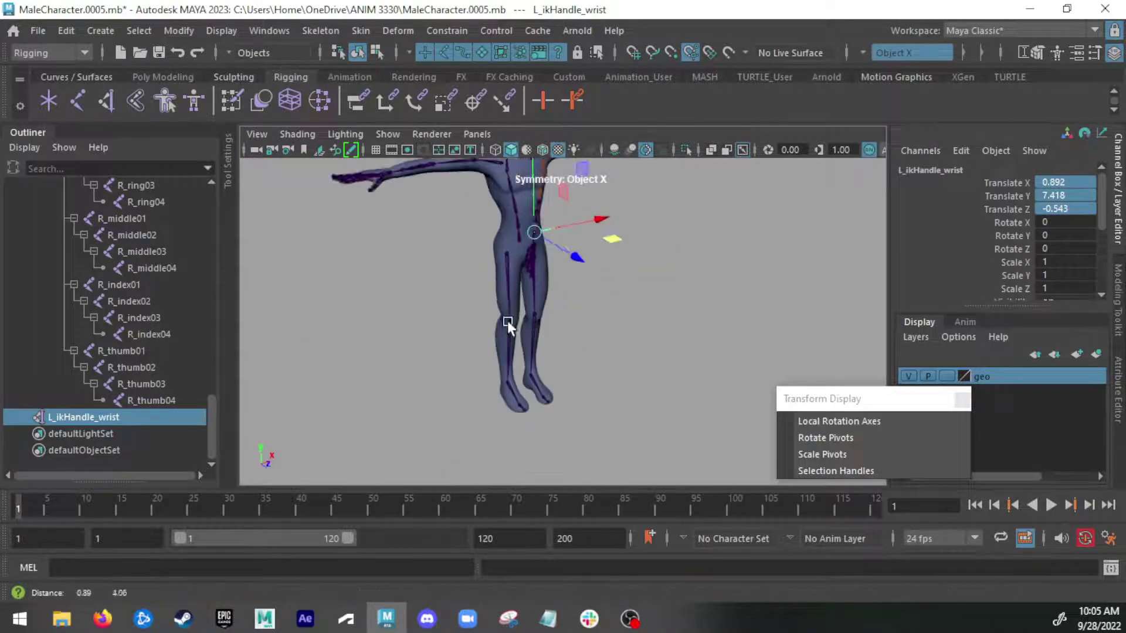
left_click_drag(508, 321, 494, 324, "alt")
Undo the translate value changes and the renaming of the left wrist IK handle
key("ctrl+z")
key("ctrl+z")
key("ctrl+z")
key("ctrl+z")
key("ctrl+z")
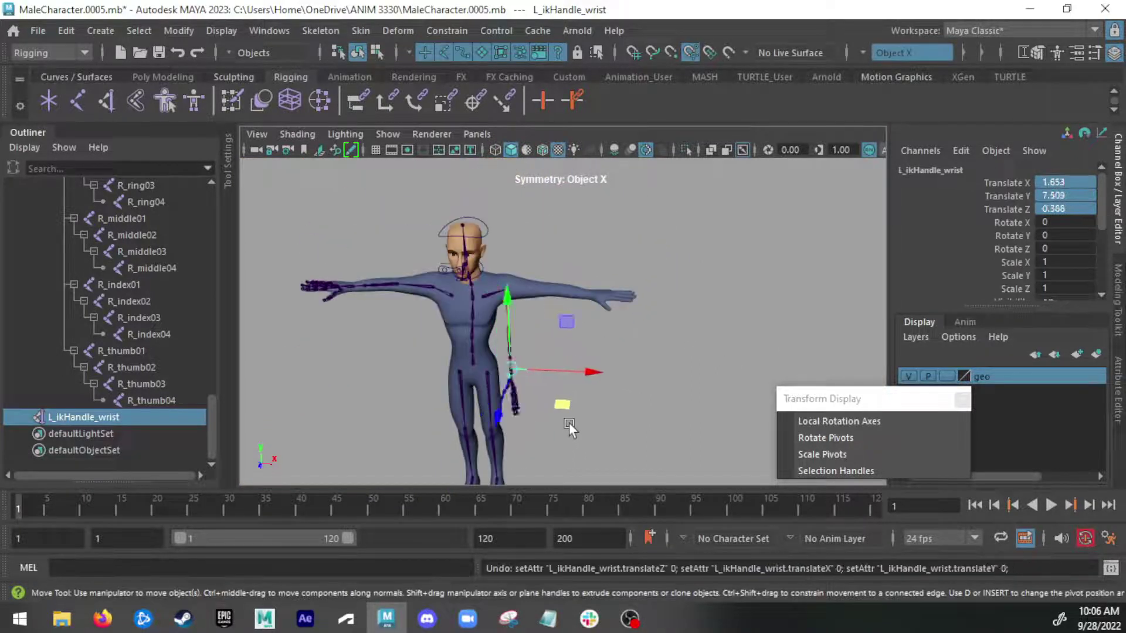
key("f")
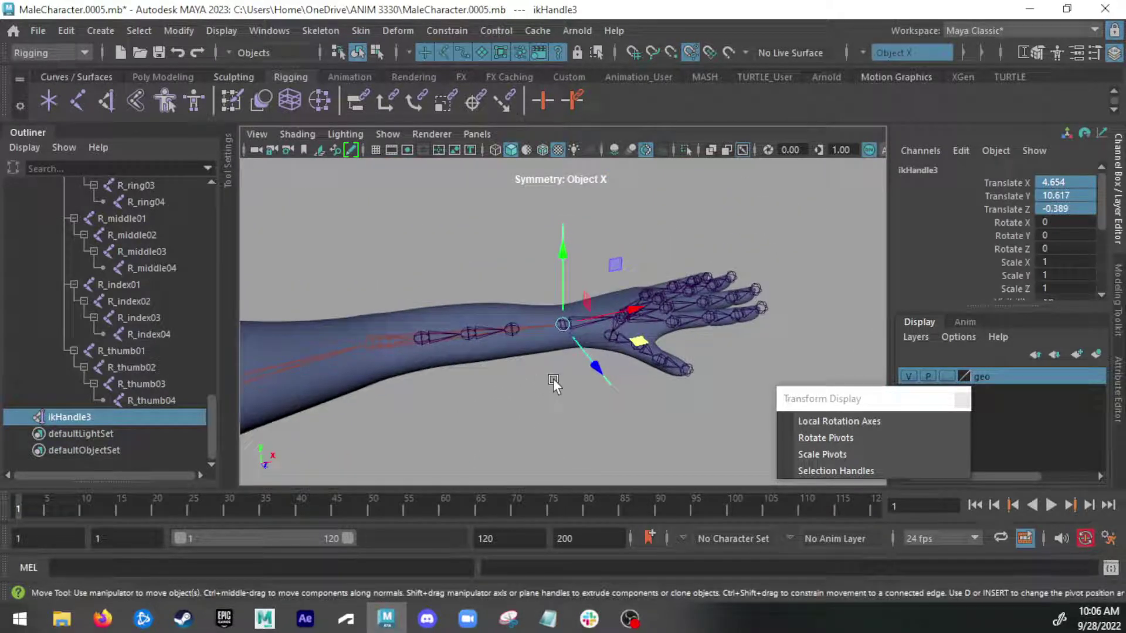
Create a NURBS circle at the scene origin and activate the Move tool on it
right_click_drag(552, 378, 393, 318, "alt")
left_click_drag(392, 318, 381, 276, "alt")
key("q")
left_click_drag(467, 211, 485, 255, "alt")
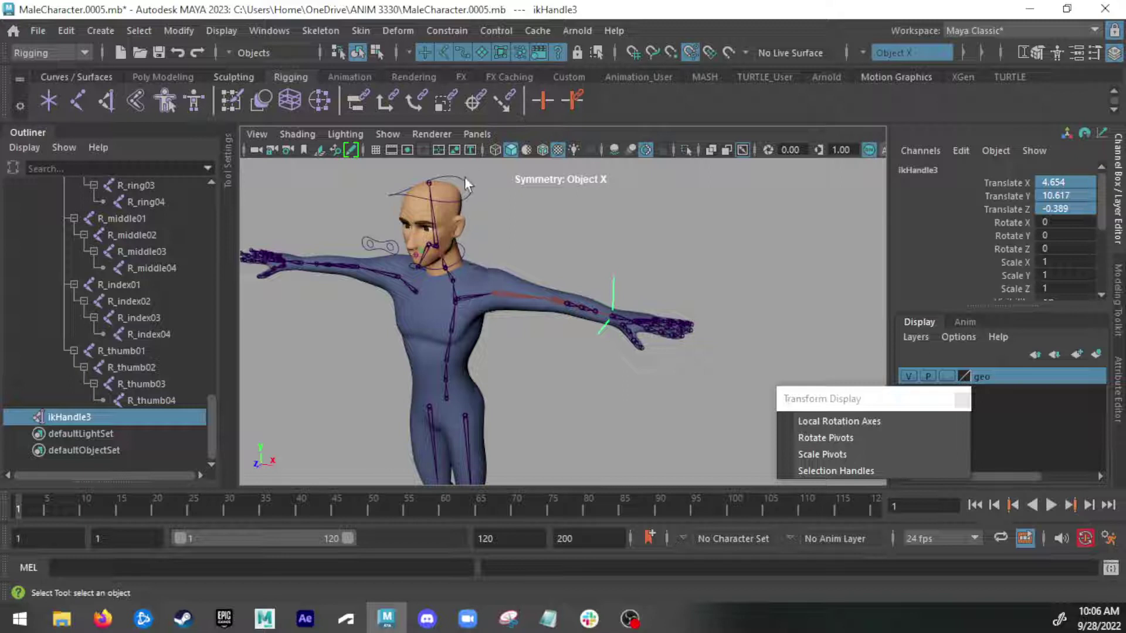
right_click_drag(421, 252, 590, 293, "alt")
middle_click_drag(431, 241, 503, 279, "alt")
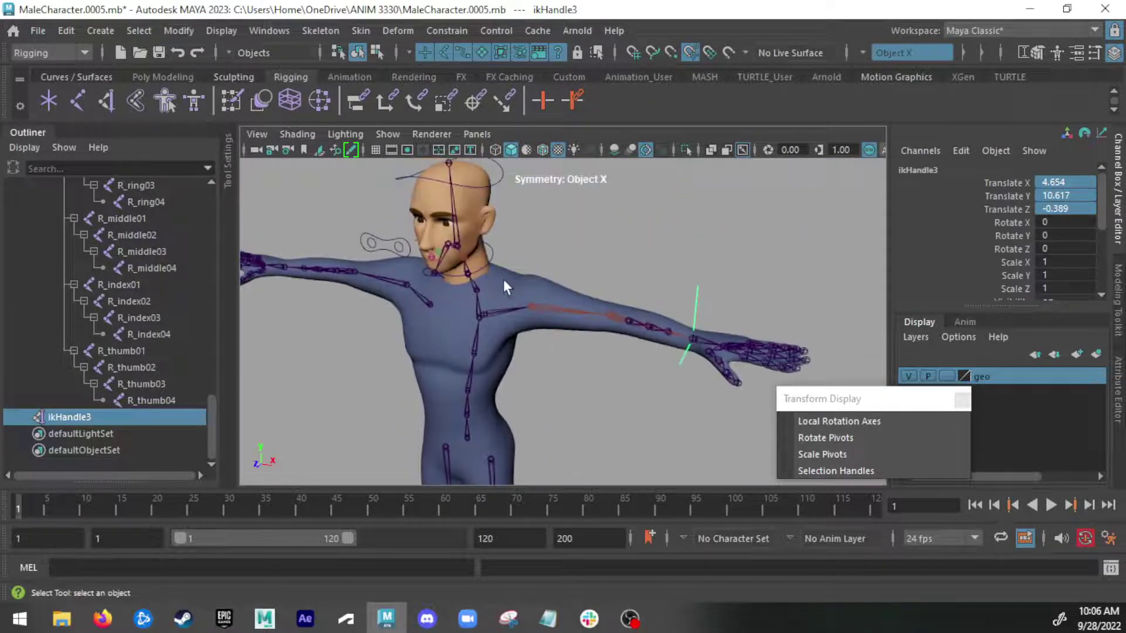
left_click(76, 77)
left_click(48, 101)
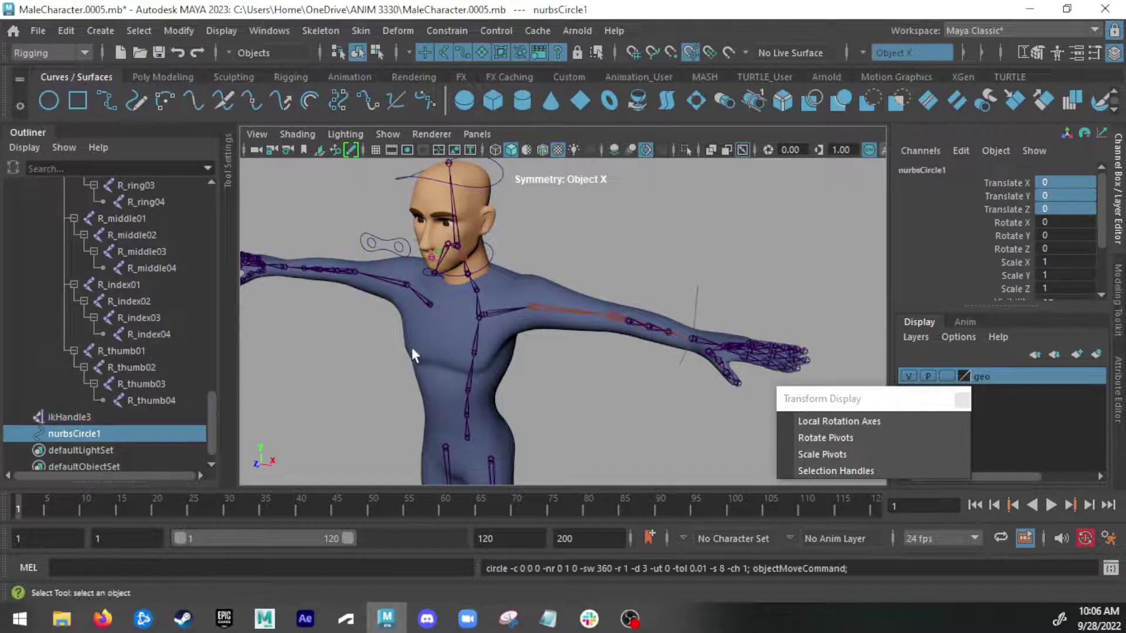
scroll(540, 346, "down", 5)
key("w")
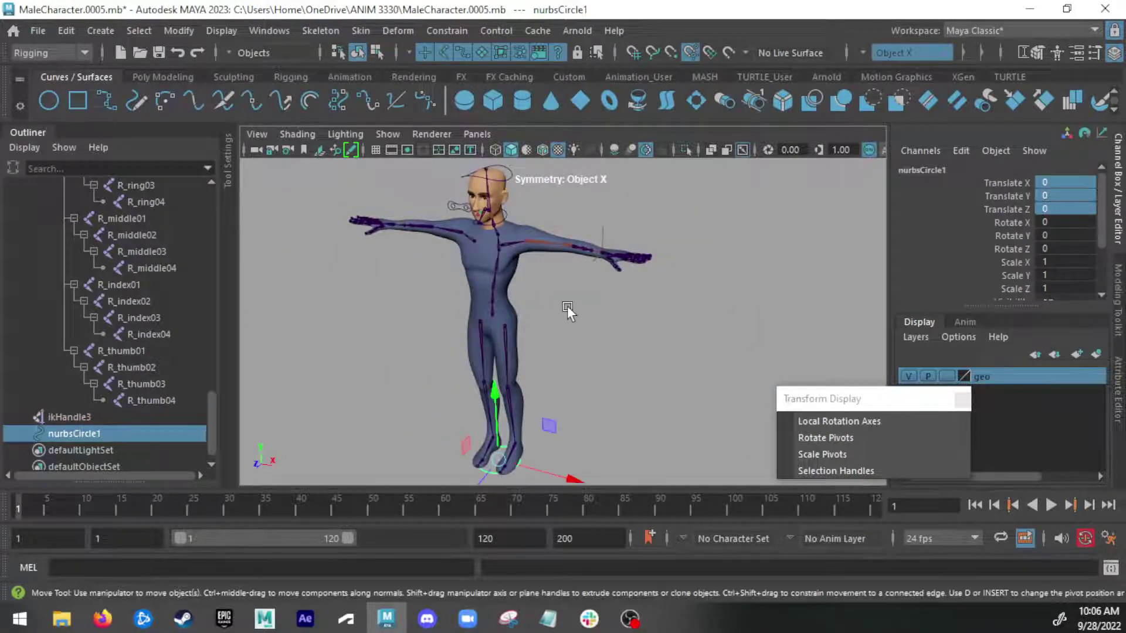
Move the NURBS circle to the left wrist, snapping it exactly onto the wrist joint
key("4")
scroll(509, 269, "up", 5)
middle_click_drag(648, 252, 518, 488, "alt")
scroll(541, 399, "up", 2)
key("v")
middle_click(494, 404)
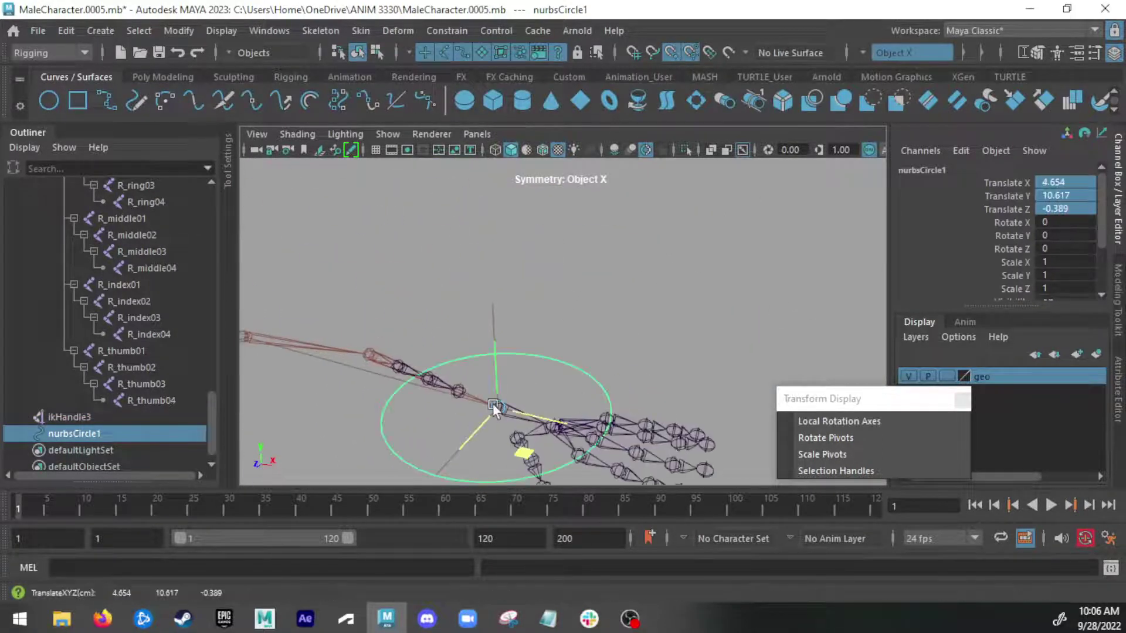
left_click_drag(564, 403, 590, 388, "alt")
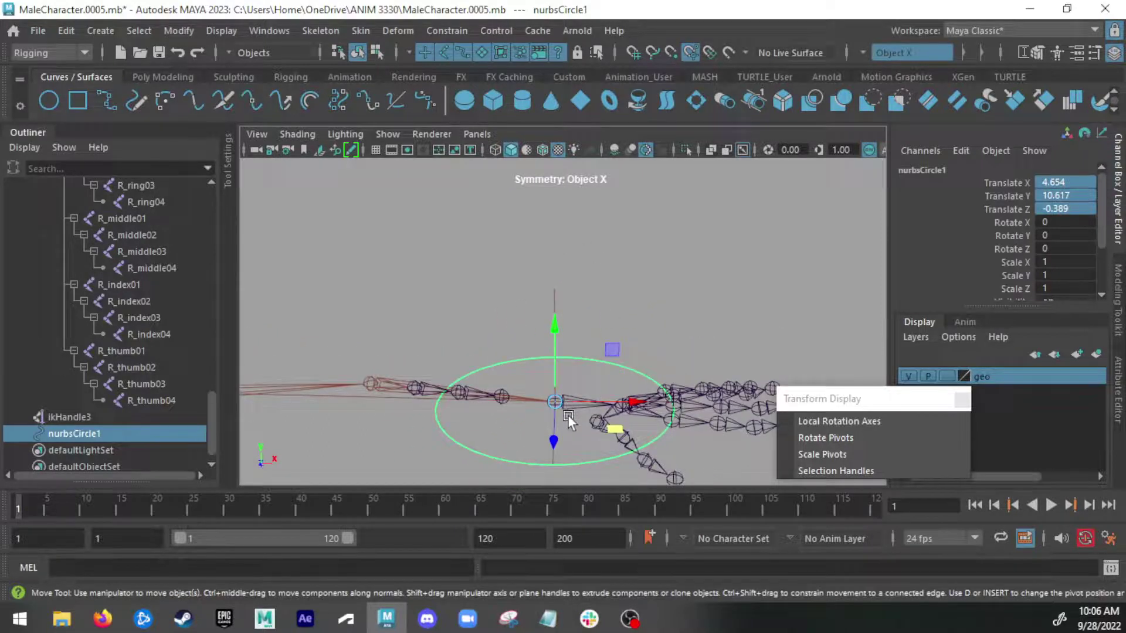
key("ctrl+z")
key("v")
middle_click_drag(568, 412, 550, 402)
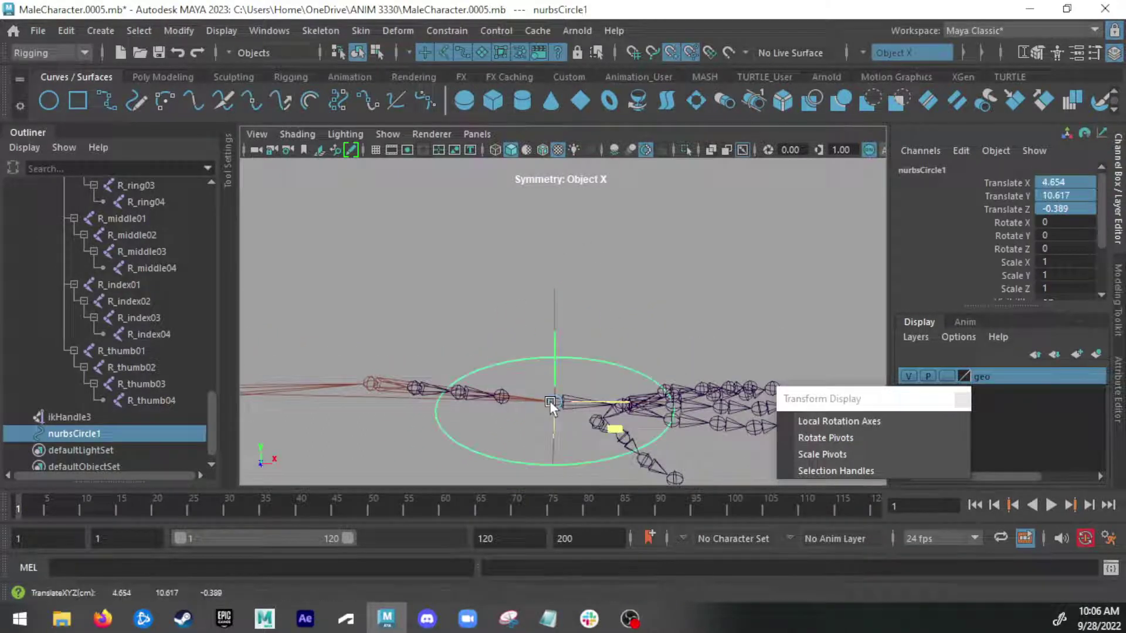
left_click_drag(557, 374, 557, 402)
Try rotating the circle freehand about its Z axis and undo the rotation
left_click_drag(677, 284, 615, 336, "alt")
key("e")
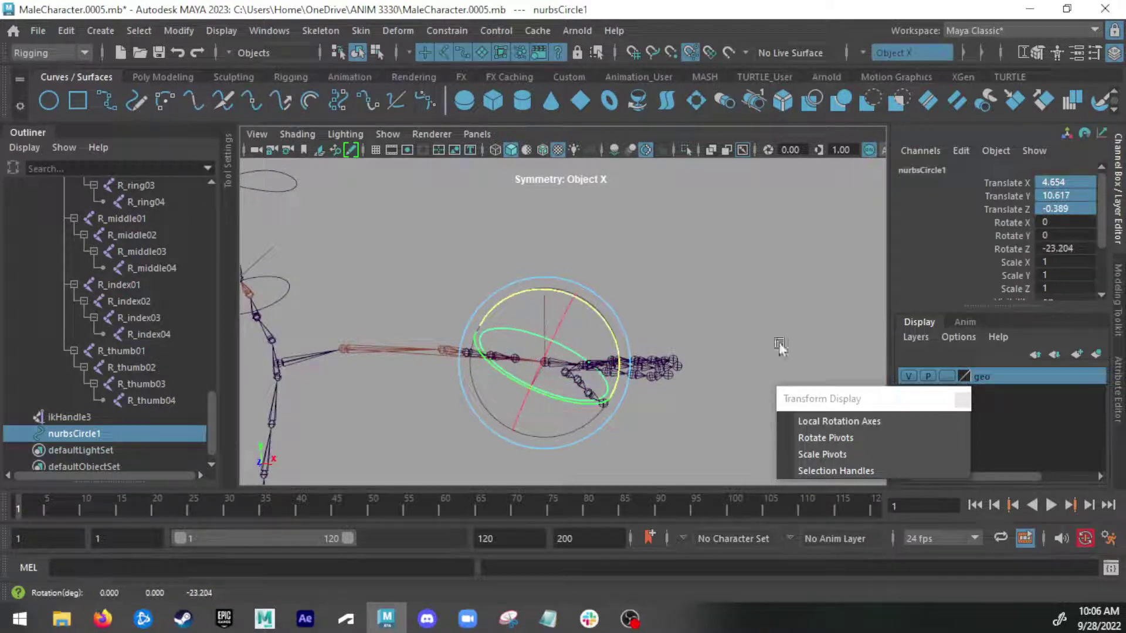
left_click(1079, 250)
key("Insert")
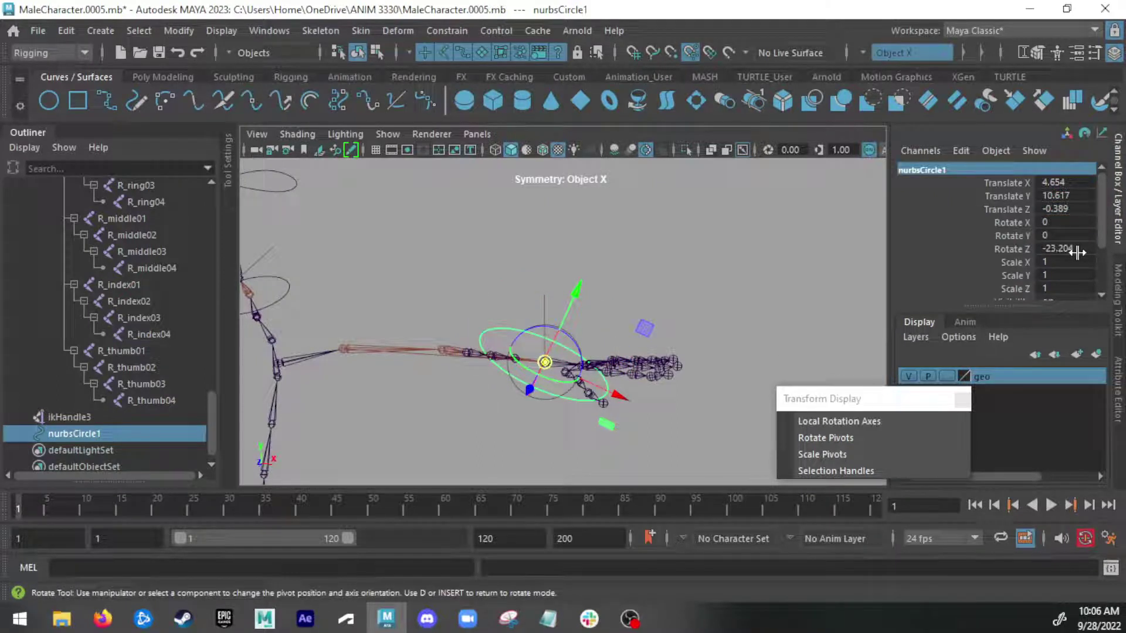
middle_click_drag(621, 324, 624, 297, "alt")
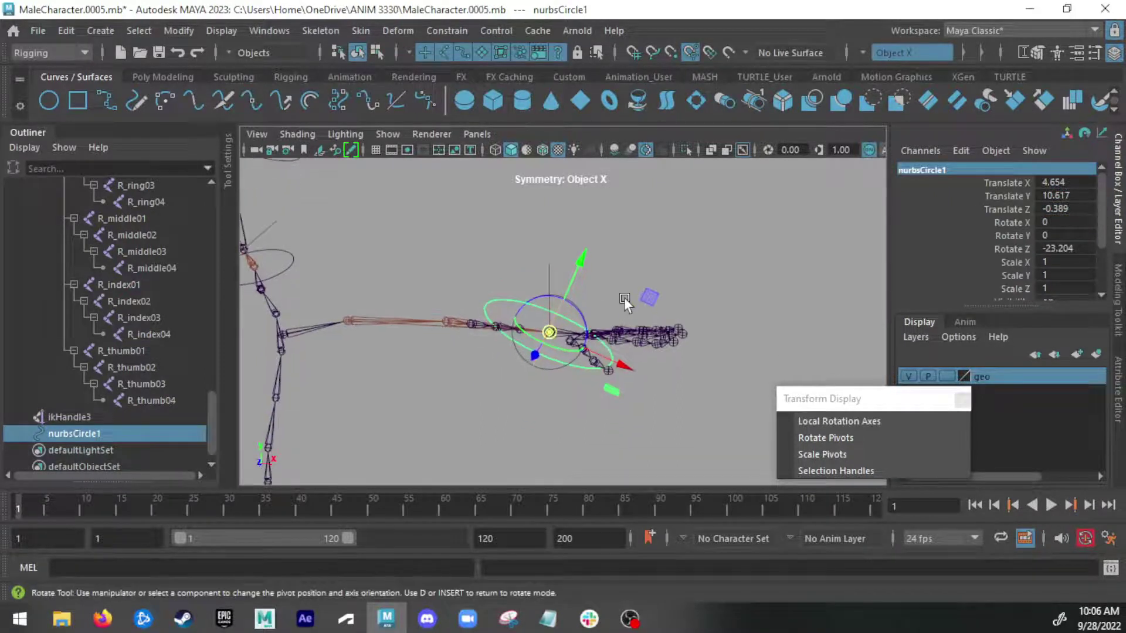
key("ctrl+z")
Set the circle's Rotate Z to 90 so it stands upright around the wrist
left_click(1064, 249)
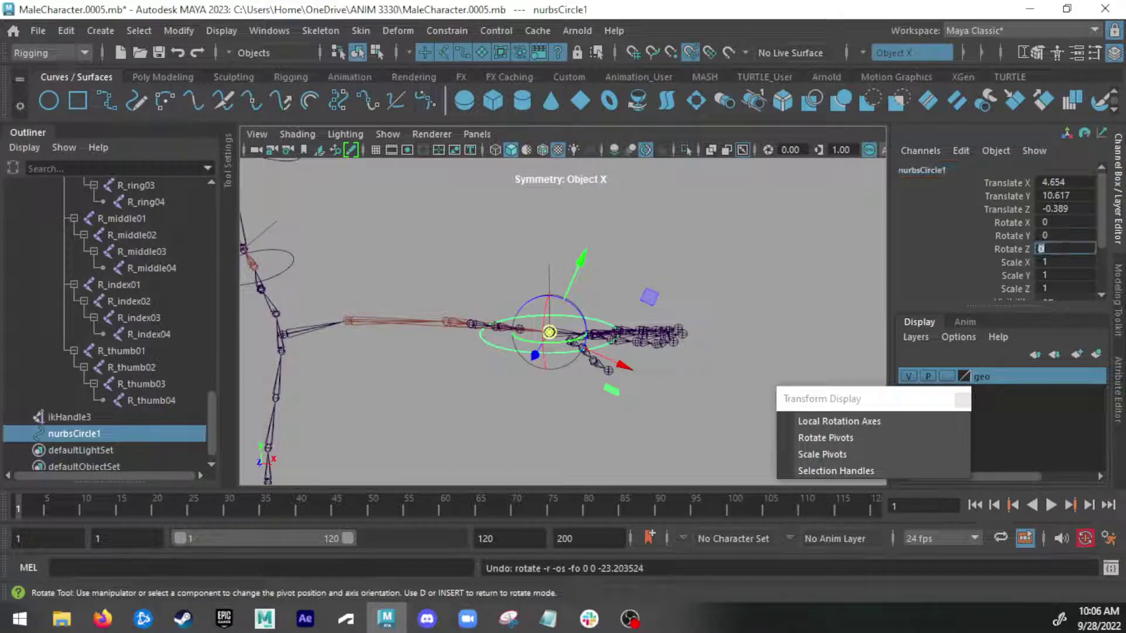
key("Return")
left_click(1064, 248)
type("90")
key("Return")
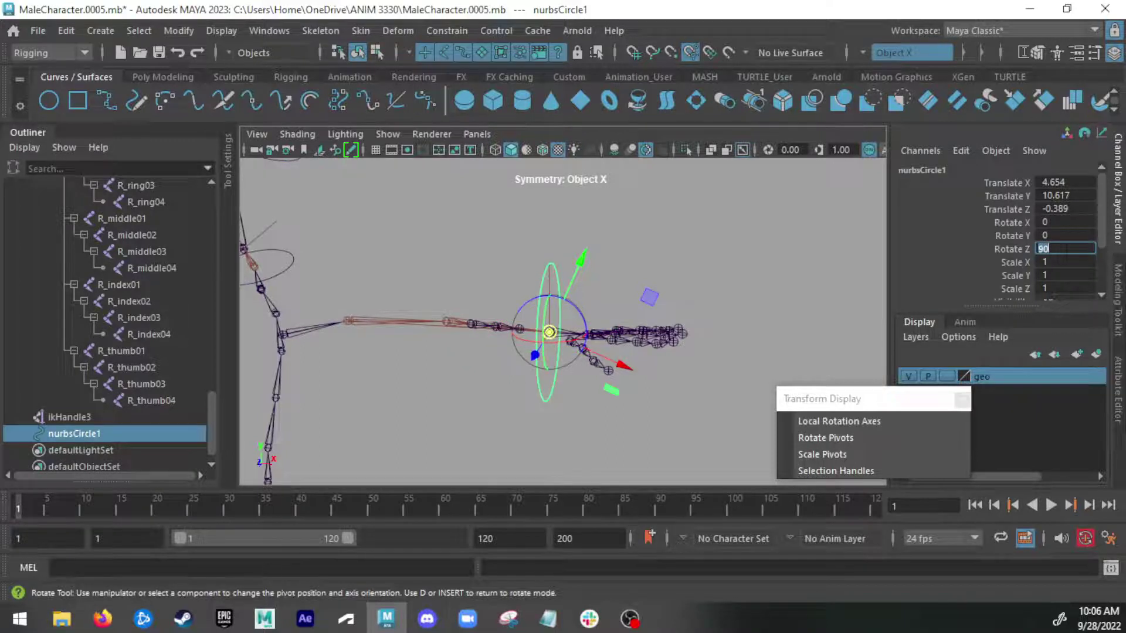
left_click_drag(643, 276, 653, 303, "alt")
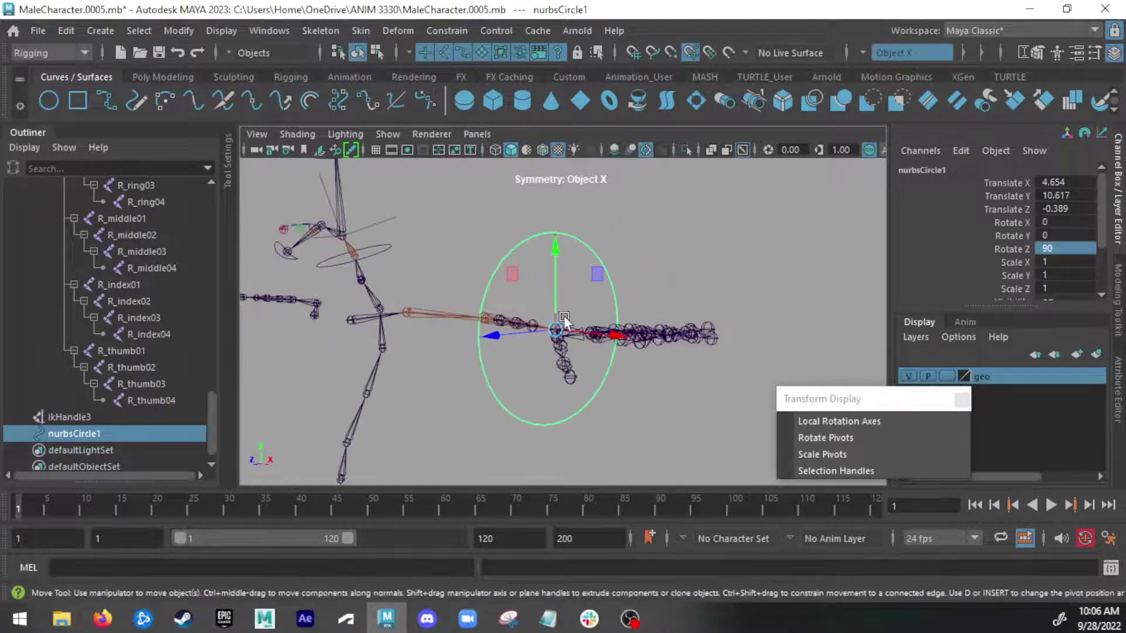
Show the shaded character mesh and set the geo layer's display type to Template
left_click_drag(584, 317, 621, 322, "alt")
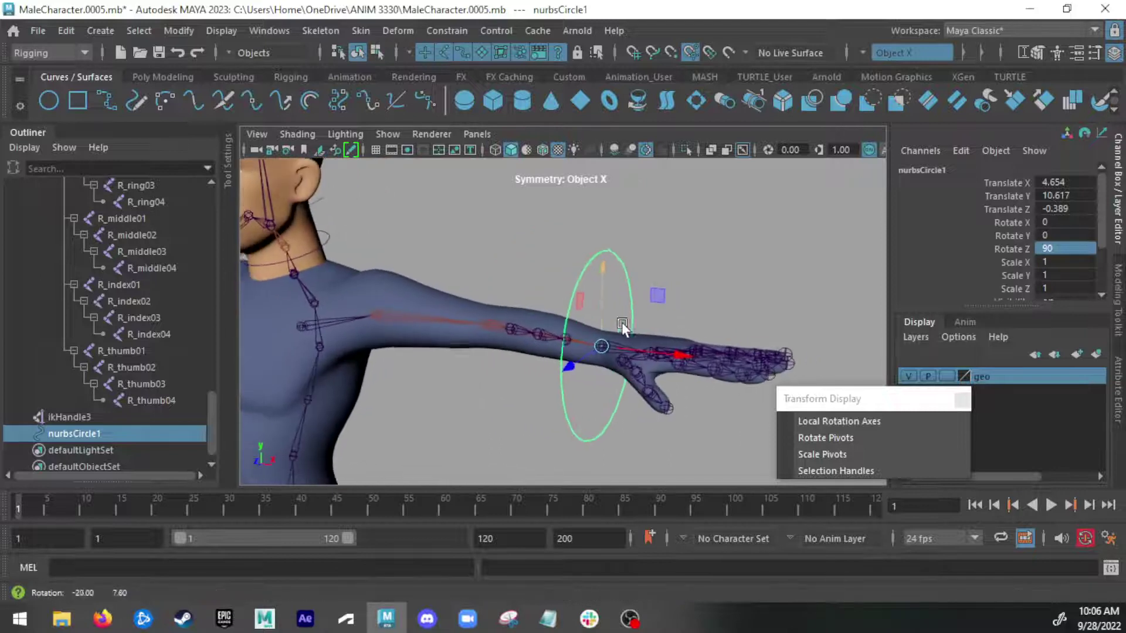
left_click(951, 377)
left_click(951, 377)
left_click(951, 377)
left_click(951, 377)
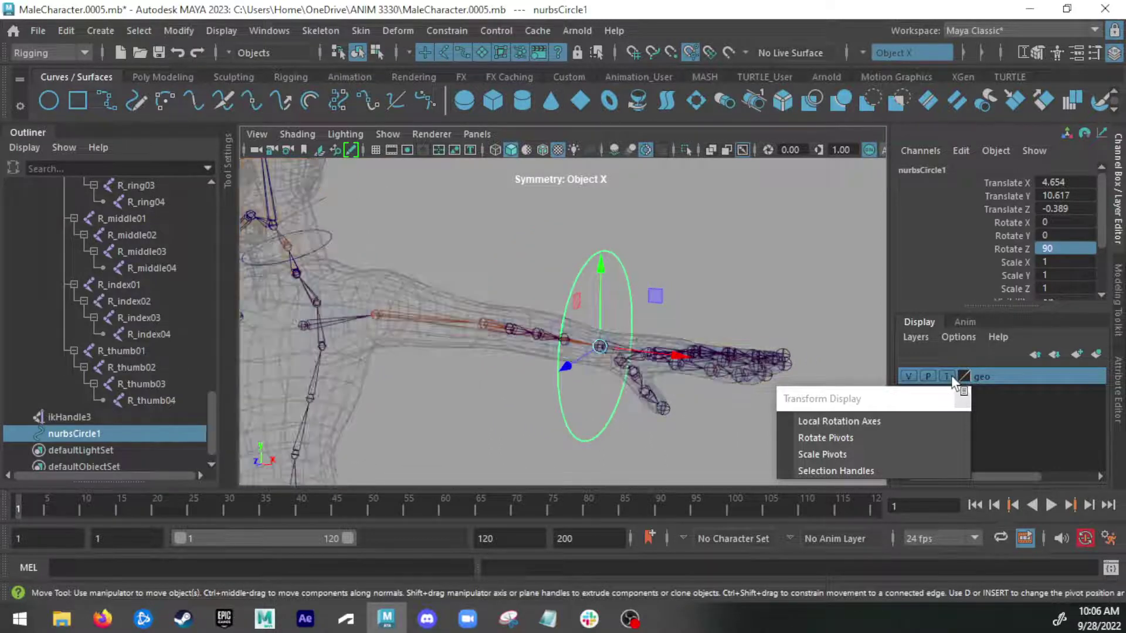
Scale the wrist circle down uniformly to about 0.463 so it fits closer around the arm
left_click_drag(535, 339, 628, 322, "alt")
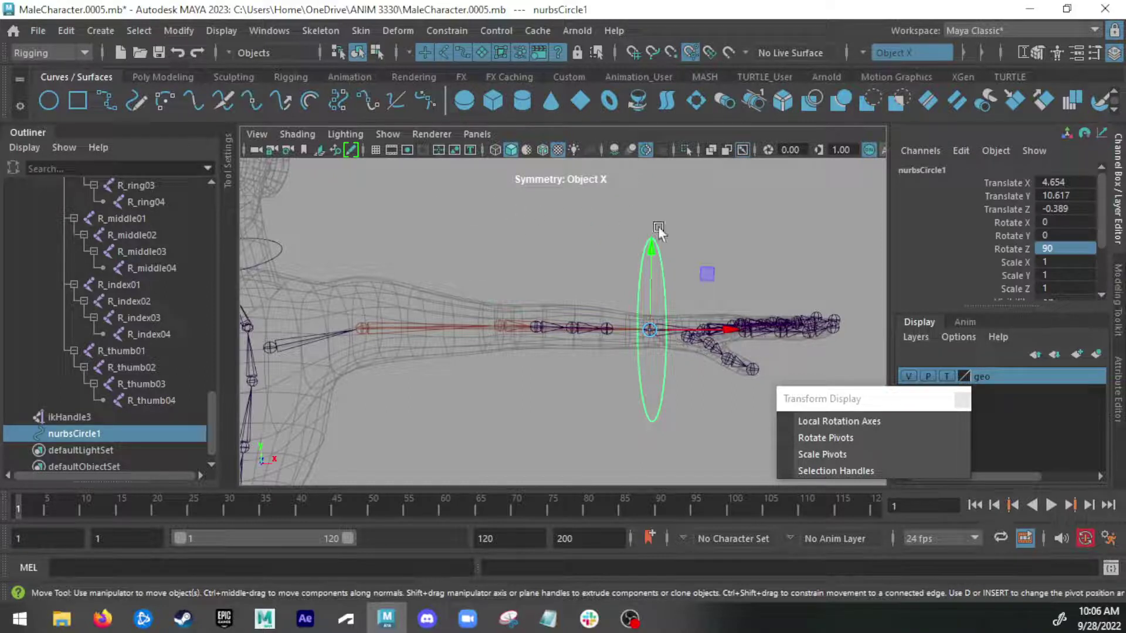
left_click_drag(659, 234, 589, 300, "alt")
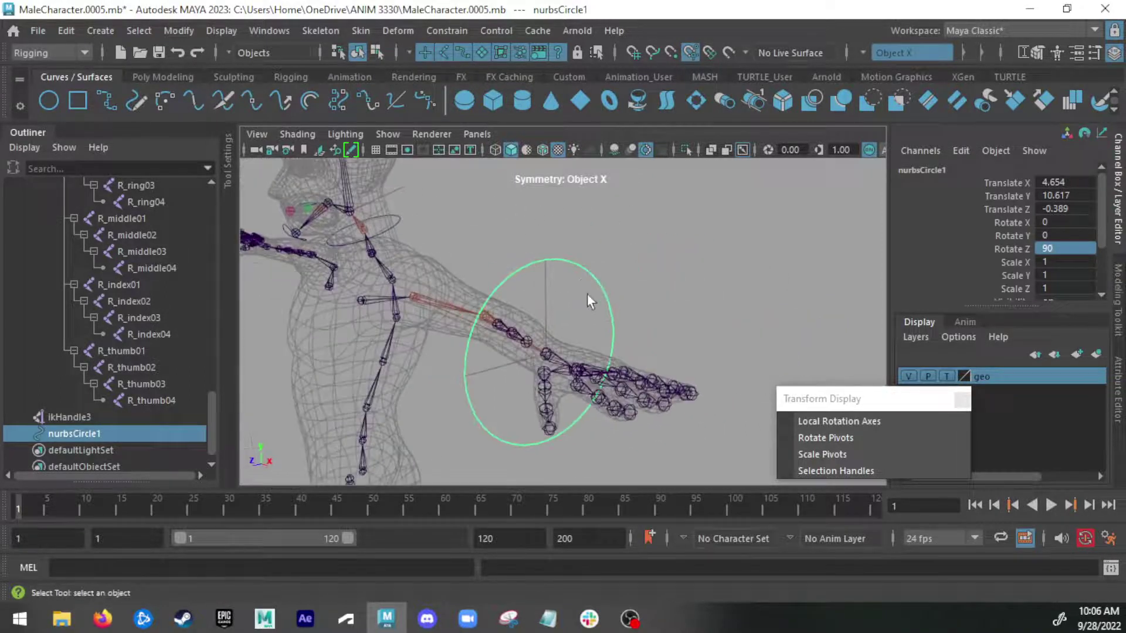
key("r")
left_click_drag(545, 354, 596, 375)
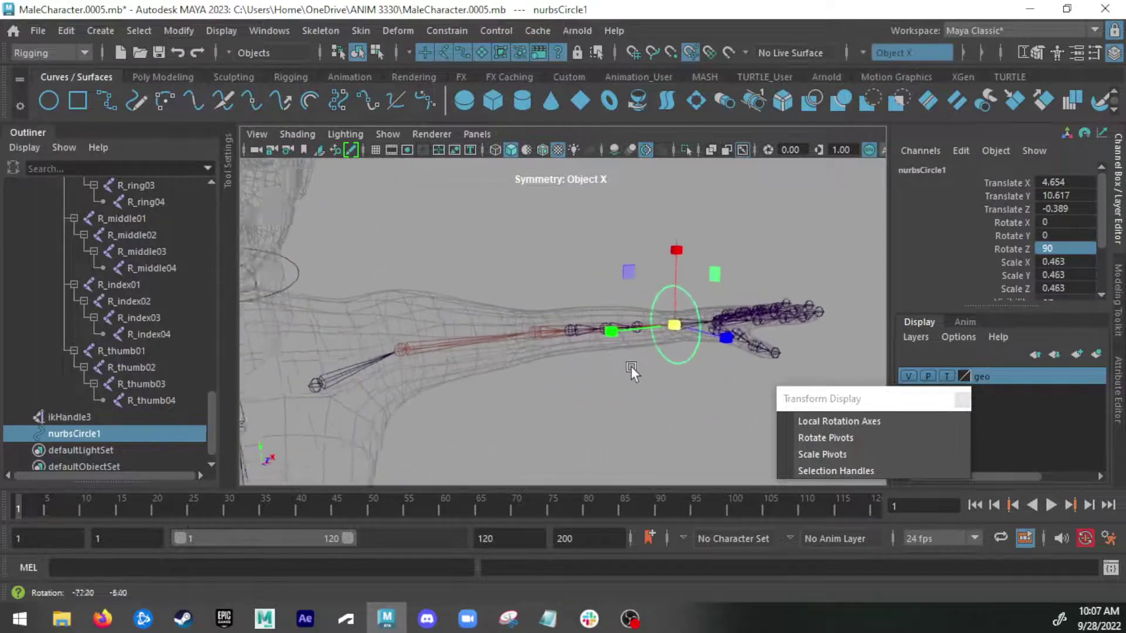
Isolate the wrist circle and display its control vertices for editing
key("q")
key("ctrl+1")
left_click_drag(699, 305, 576, 412, "alt")
right_click_drag(568, 394, 672, 385, "alt")
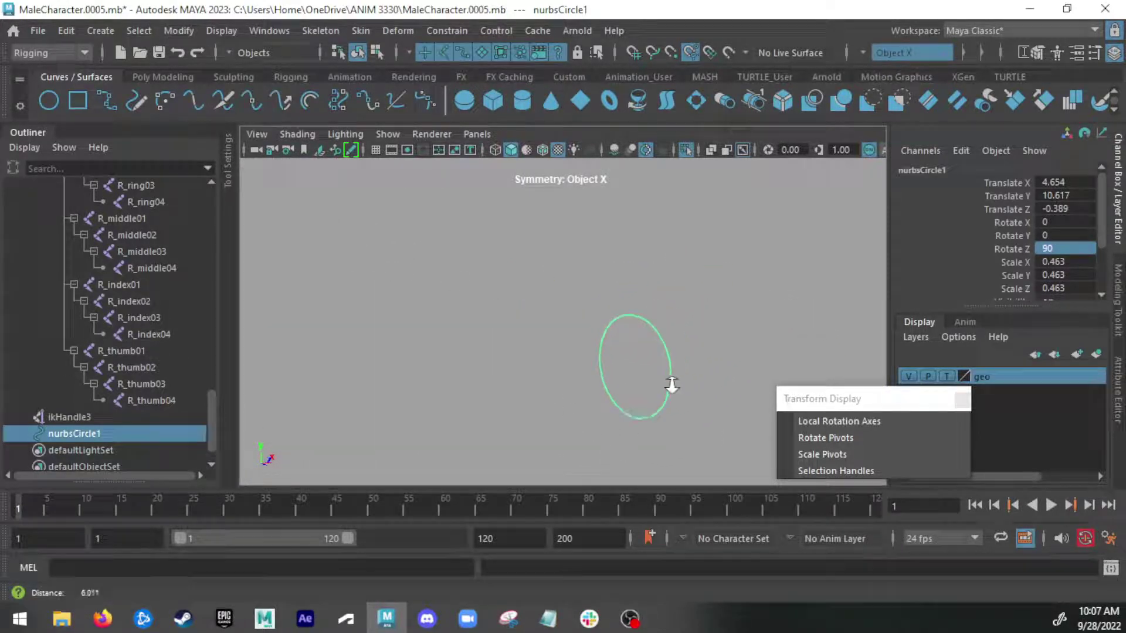
middle_click_drag(674, 386, 543, 287, "alt")
left_click_drag(542, 286, 472, 314, "alt")
right_click_drag(472, 314, 480, 317, "alt")
middle_click_drag(481, 316, 495, 329, "alt")
left_click_drag(495, 329, 551, 271, "alt")
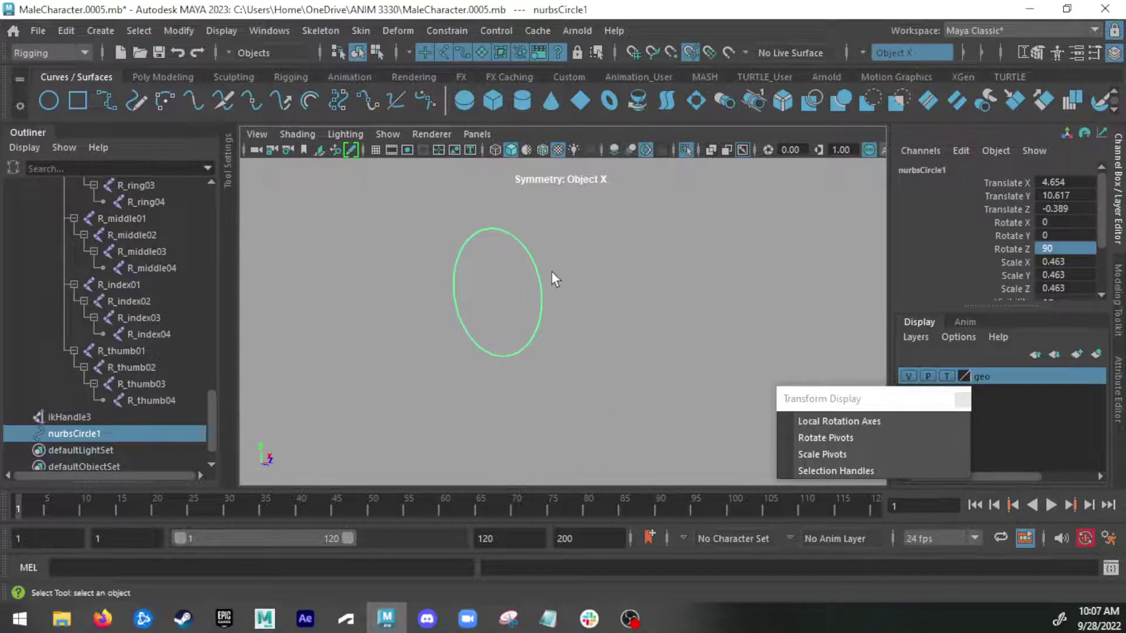
right_click_drag(552, 271, 477, 207)
left_click_drag(477, 206, 592, 315, "alt")
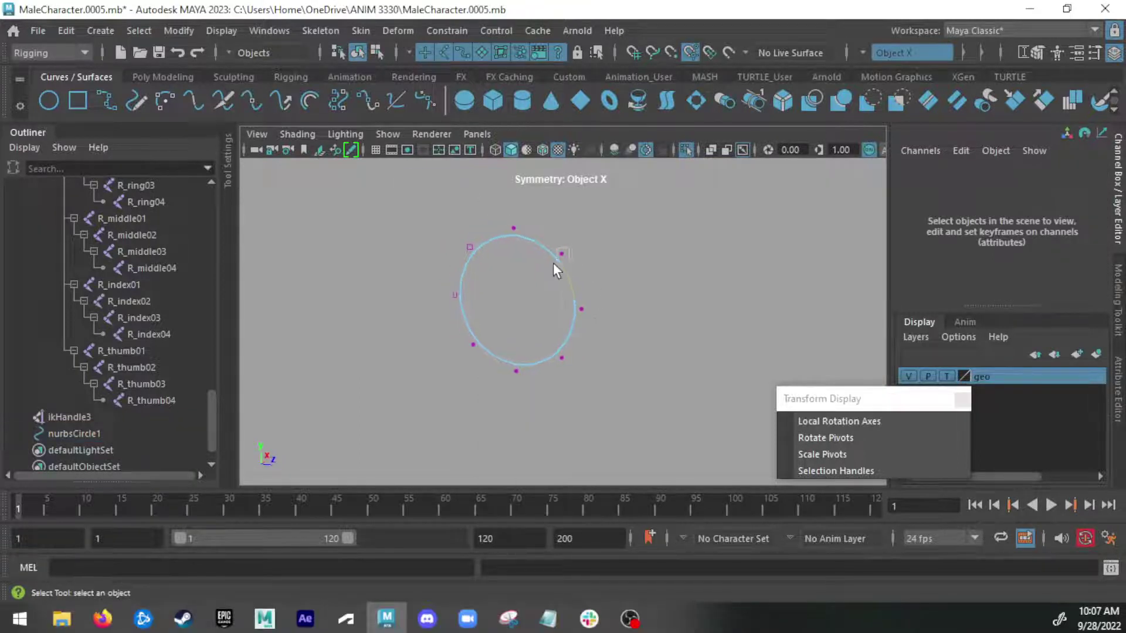
Turn symmetry off and select alternating control vertices around the circle
left_click_drag(571, 248, 554, 263)
key("b")
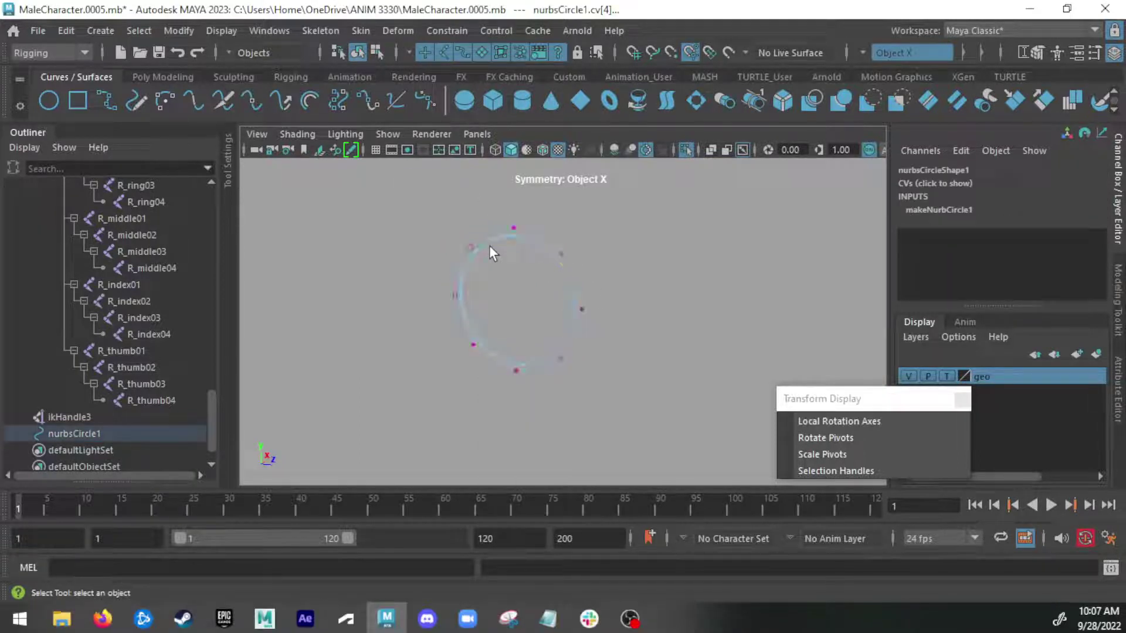
left_click(876, 52)
left_click(877, 60)
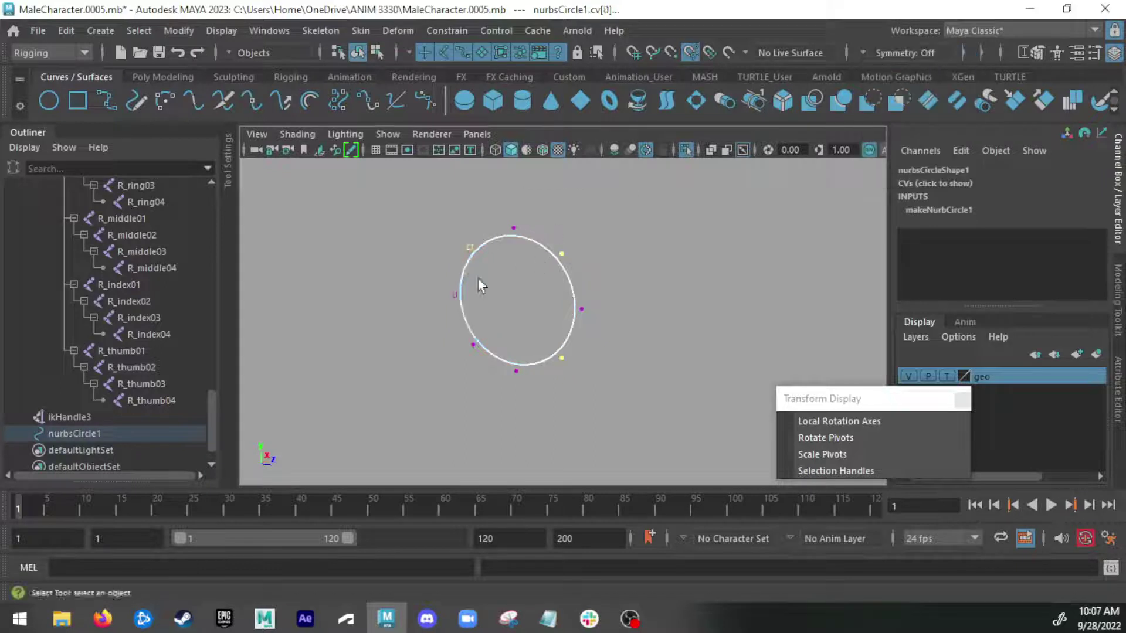
Try scaling the alternating control vertices inward into a four-pointed shape and check it against the wrist
key("r")
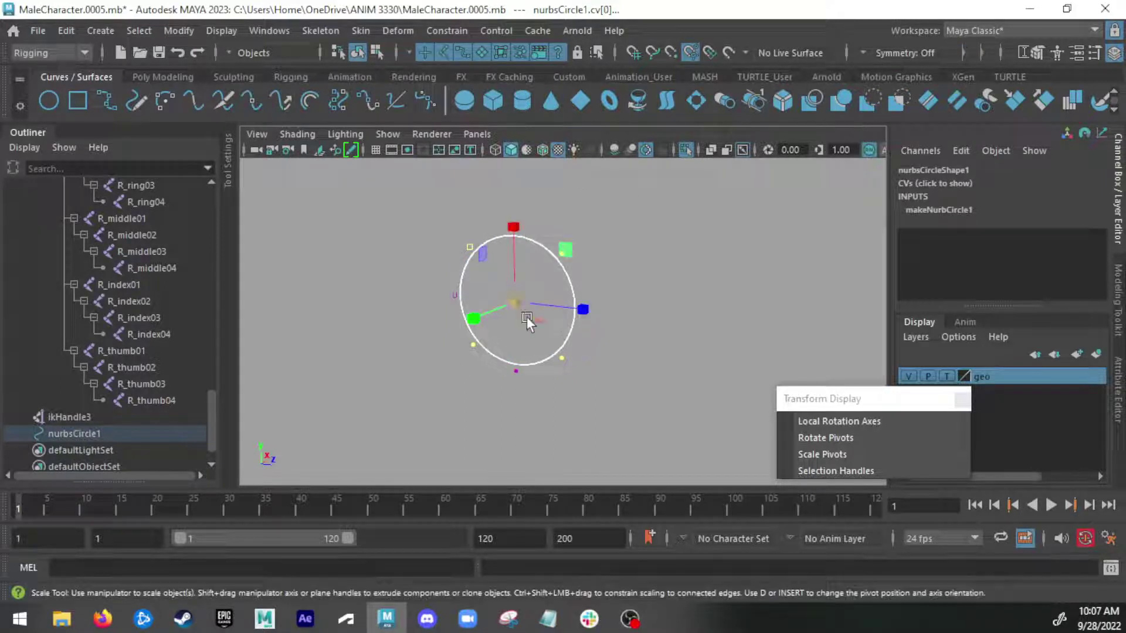
left_click_drag(515, 303, 482, 317)
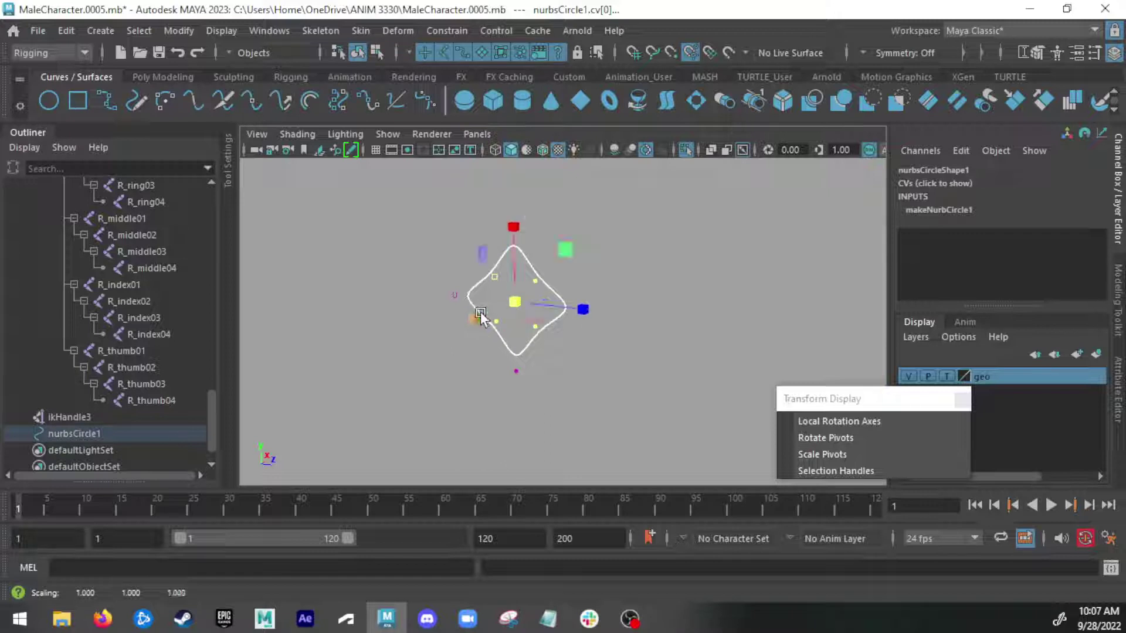
key("ctrl+1")
left_click_drag(565, 351, 541, 351, "alt")
left_click(909, 376)
left_click_drag(653, 335, 639, 272, "alt")
key("ctrl+1")
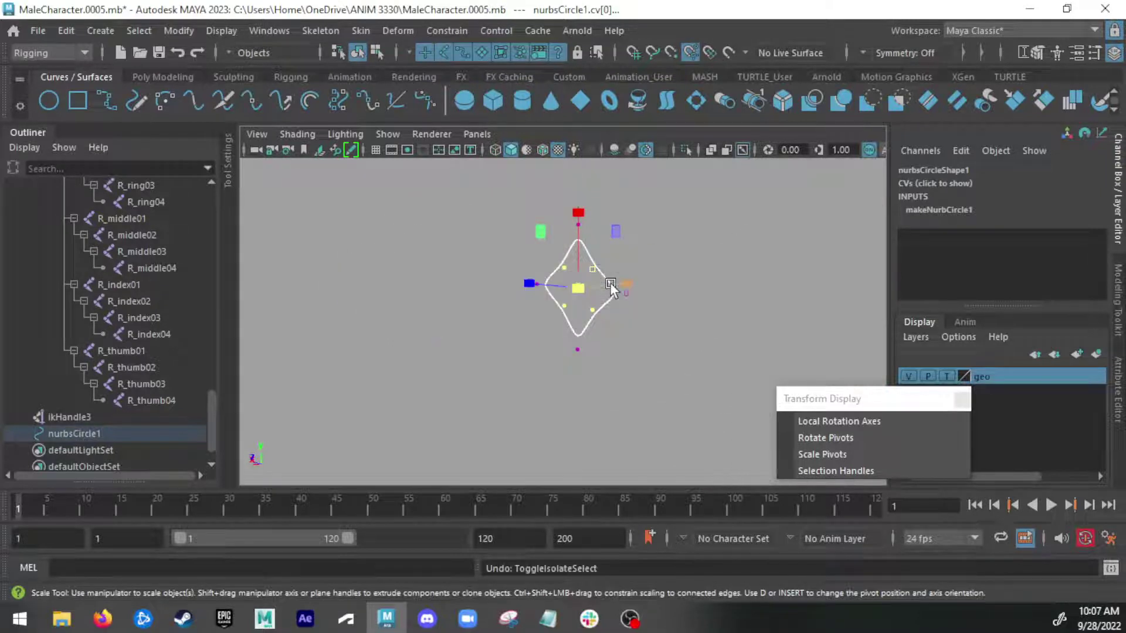
Try rescaling the four inner control vertices and step back through the scaling changes
left_click_drag(570, 284, 666, 302)
key("ctrl+z")
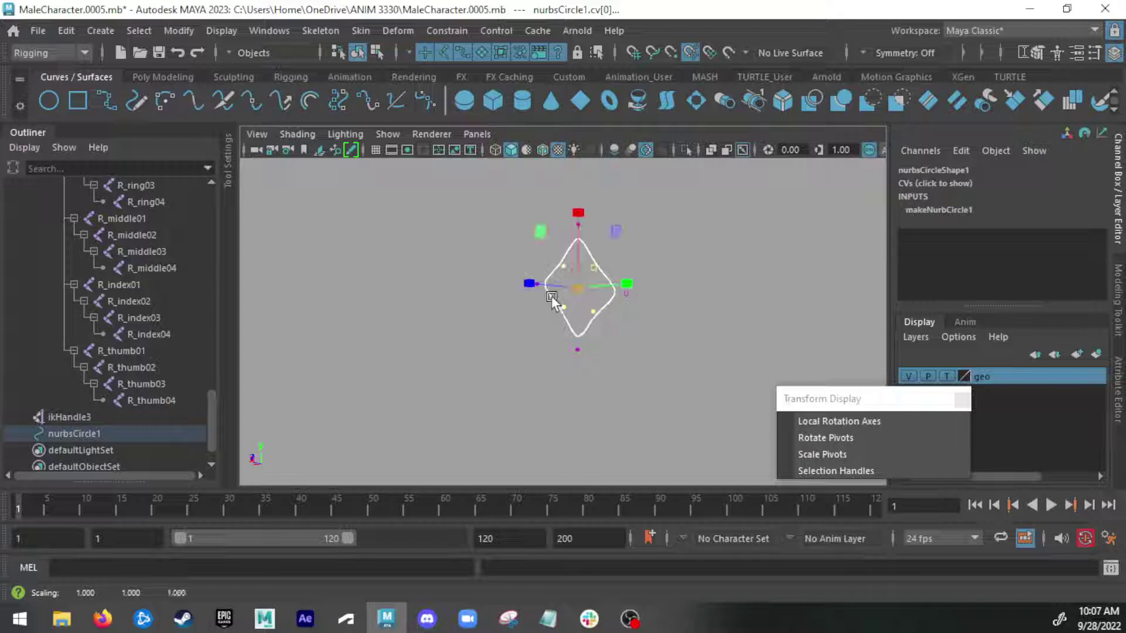
key("shift+z")
Try moving the circle's three lower control vertices upward and undo the move
left_click_drag(638, 323, 540, 369)
key("w")
left_click_drag(584, 257, 581, 238)
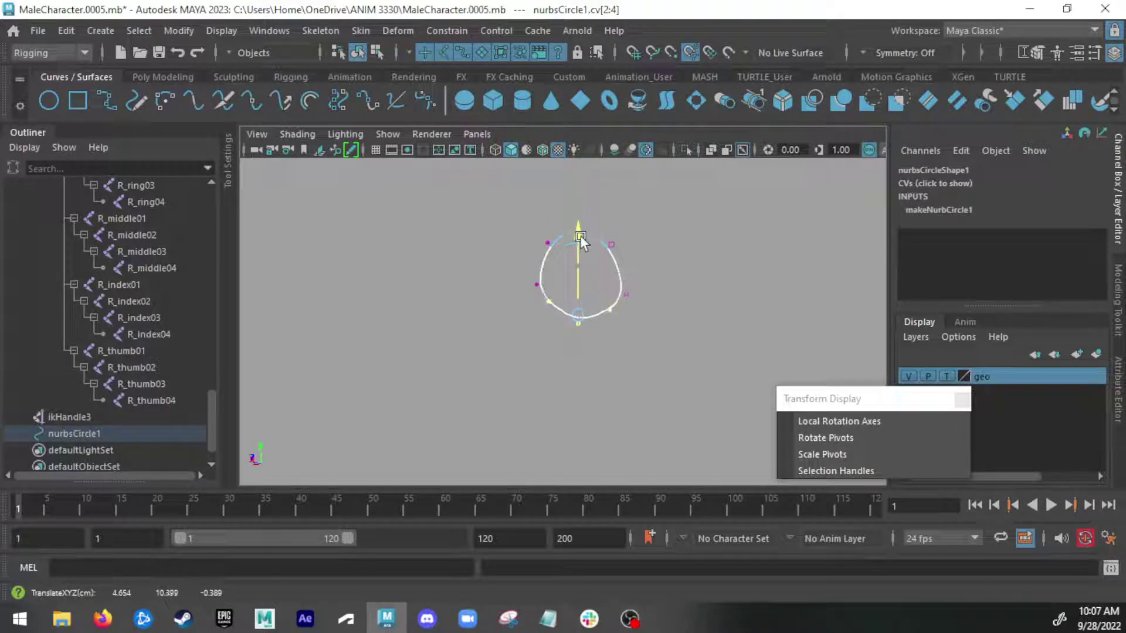
key("r")
key("ctrl+z")
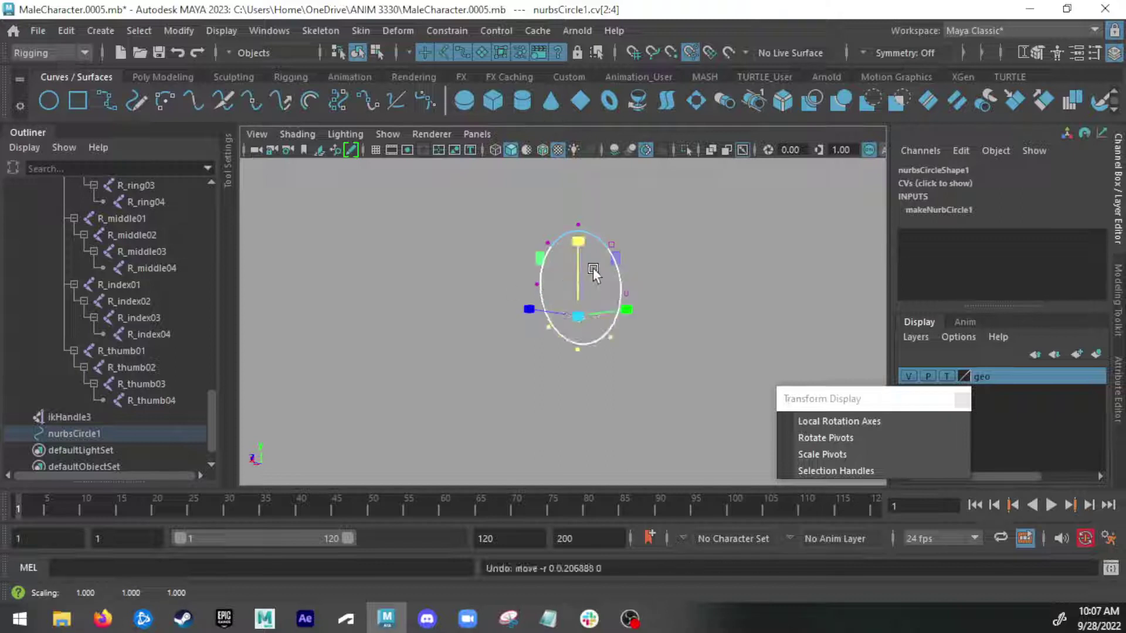
Reselect the four alternating control vertices, end isolation and scale them inward to form a four-pointed control shape
key("q")
left_click(547, 258)
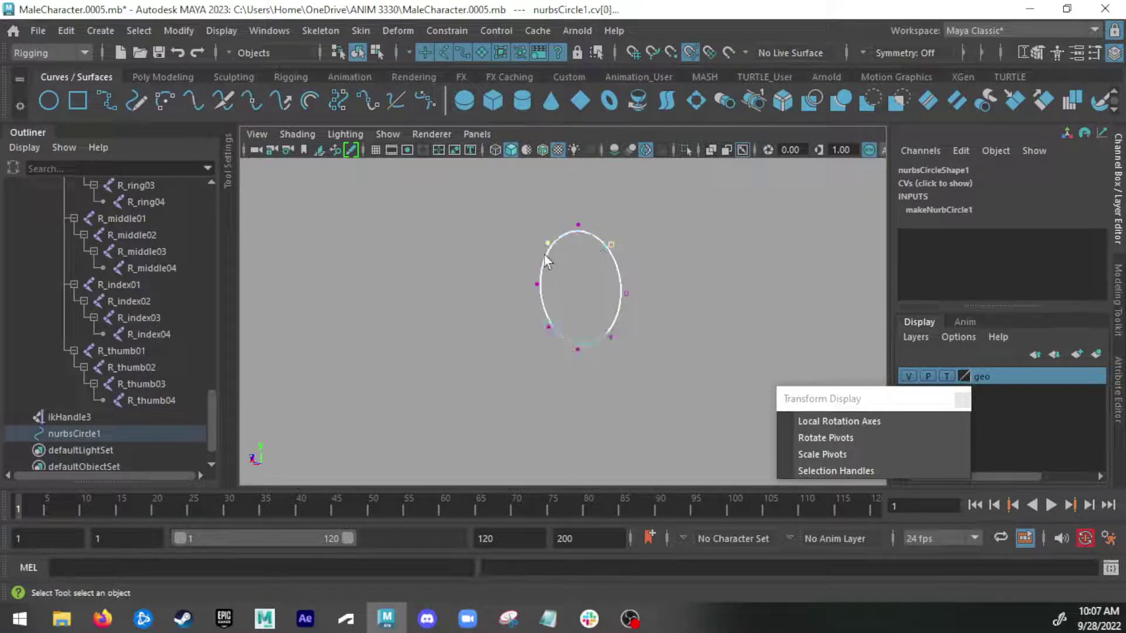
left_click_drag(628, 324, 598, 349, "shift")
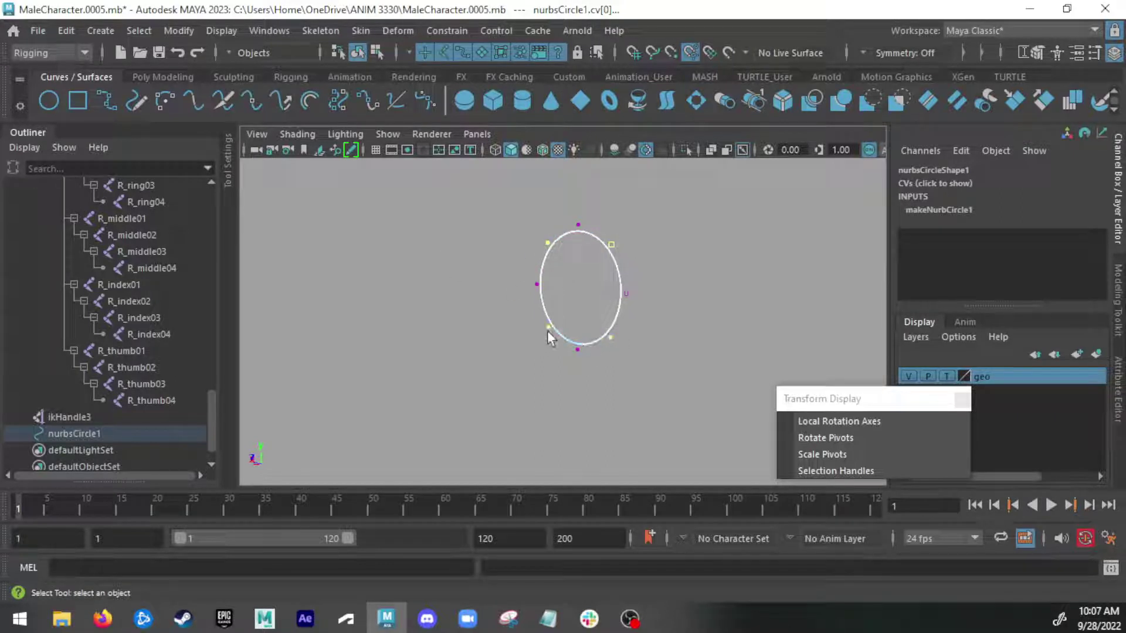
key("ctrl+1")
left_click_drag(580, 341, 645, 392, "alt")
key("r")
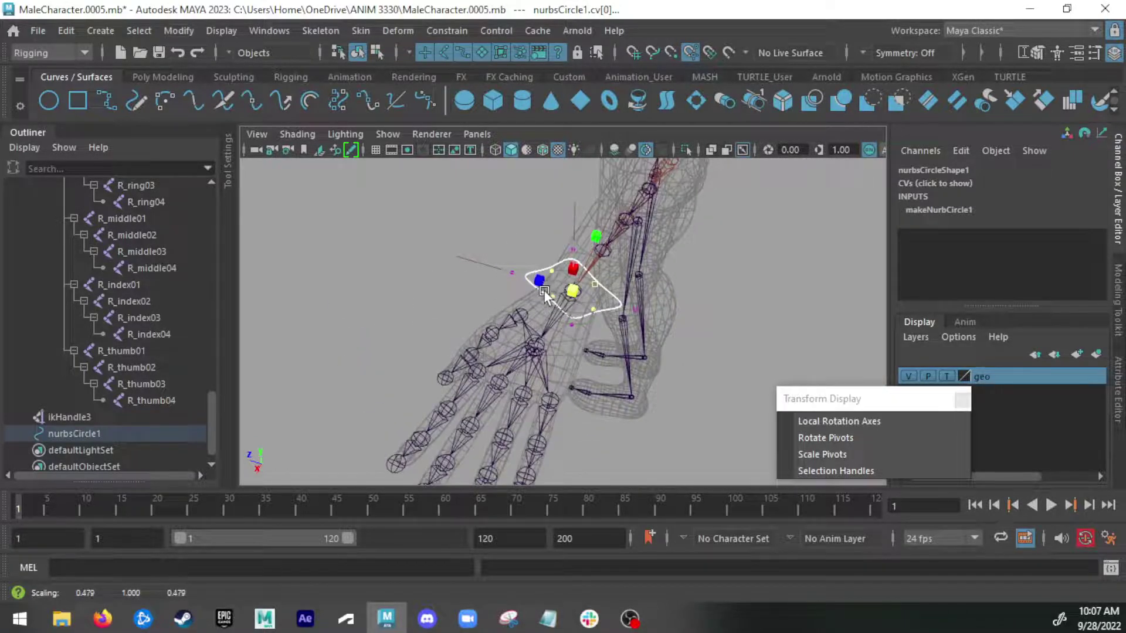
Return the wrist control curve to object mode, select the whole curve and activate the Rotate tool
left_click_drag(593, 306, 557, 252, "alt")
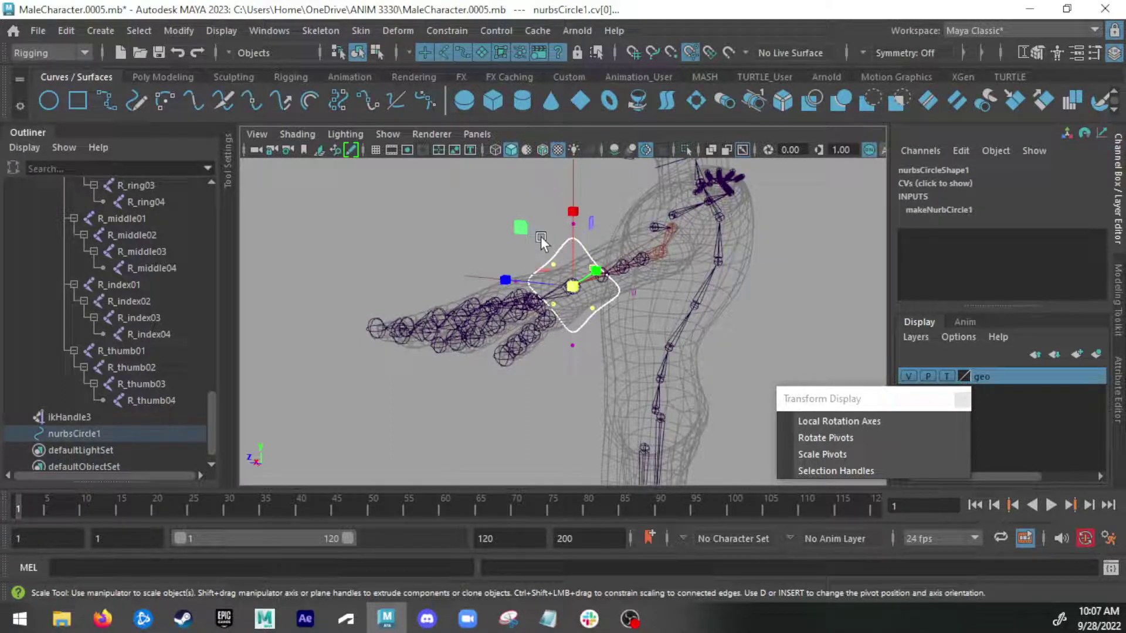
left_click_drag(540, 241, 649, 319, "alt")
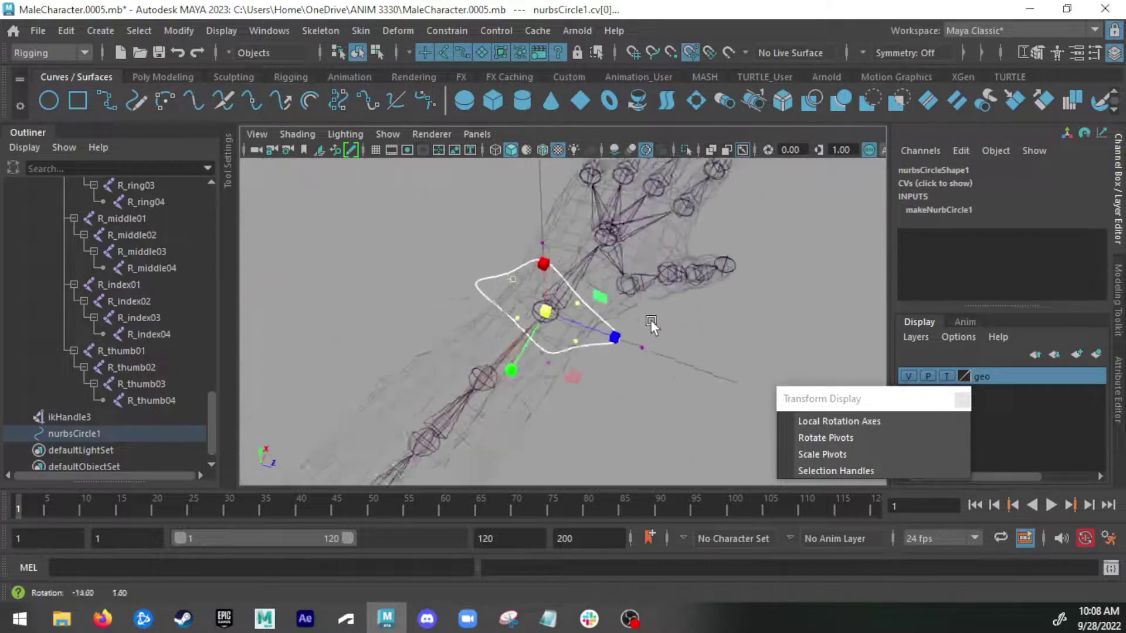
right_click_drag(650, 319, 570, 341, "alt")
left_click_drag(570, 339, 543, 393, "alt")
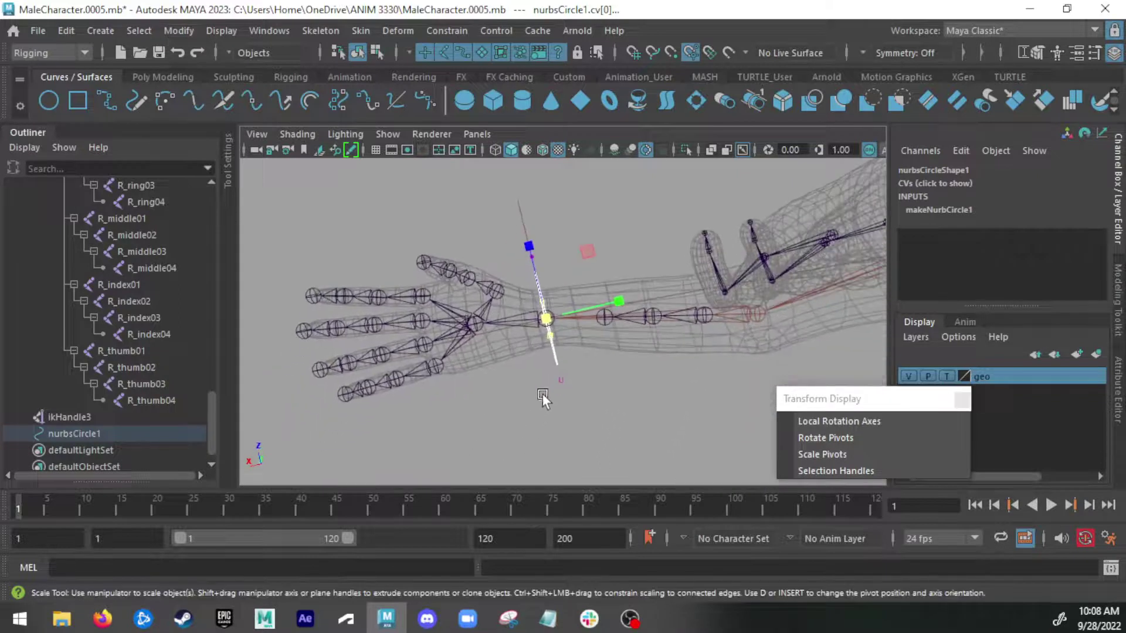
right_click_drag(551, 350, 614, 148)
left_click(560, 365)
left_click(558, 361)
key("e")
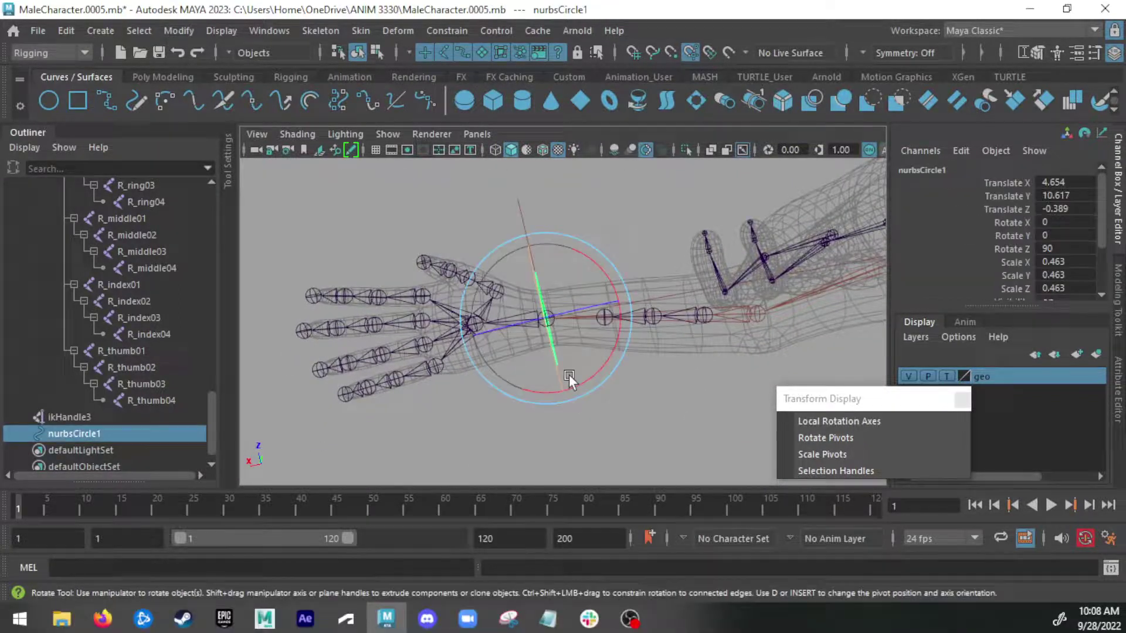
Rotate the wrist control about its X axis to about -15.3 degrees and switch to the top view
left_click_drag(605, 373, 598, 376)
left_click_drag(599, 376, 659, 367, "alt")
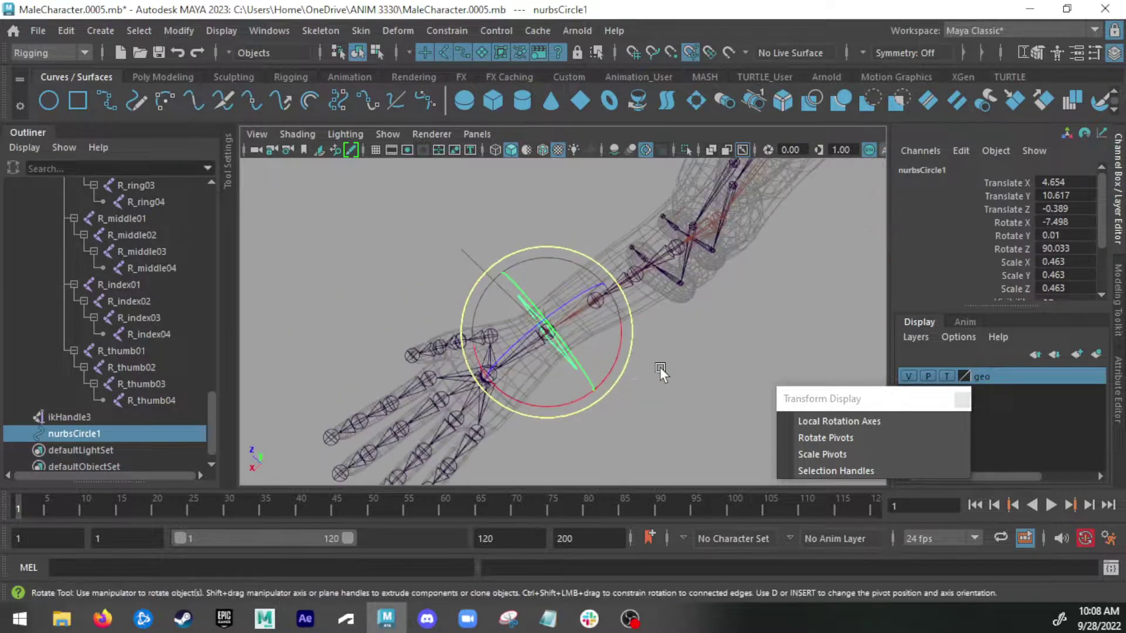
left_click_drag(528, 352, 617, 275, "alt")
left_click_drag(545, 322, 576, 410, "alt")
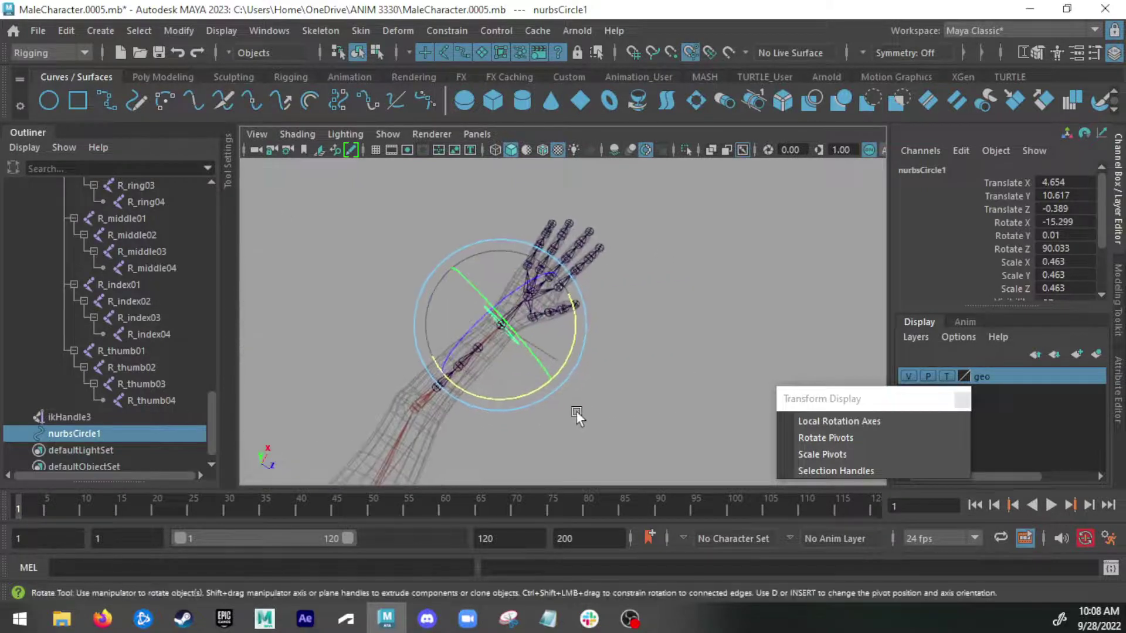
key("space")
key("space")
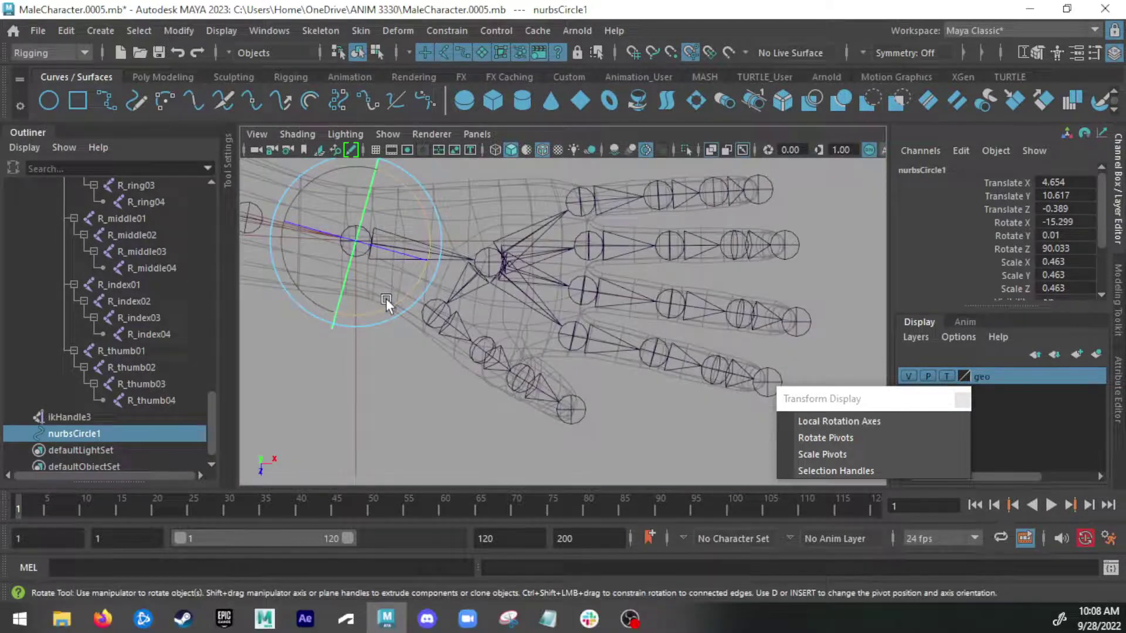
Rotate the wrist control curve about its X axis to about -6.3 degrees and check its alignment in the perspective view
left_click_drag(386, 305, 398, 306)
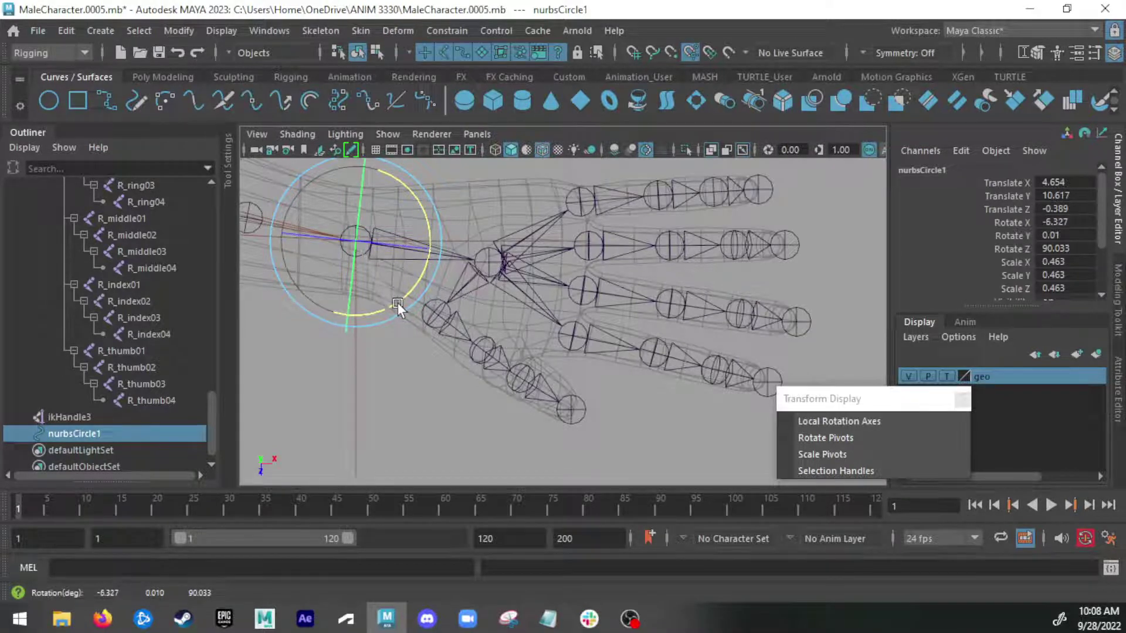
middle_click_drag(398, 306, 502, 353, "alt")
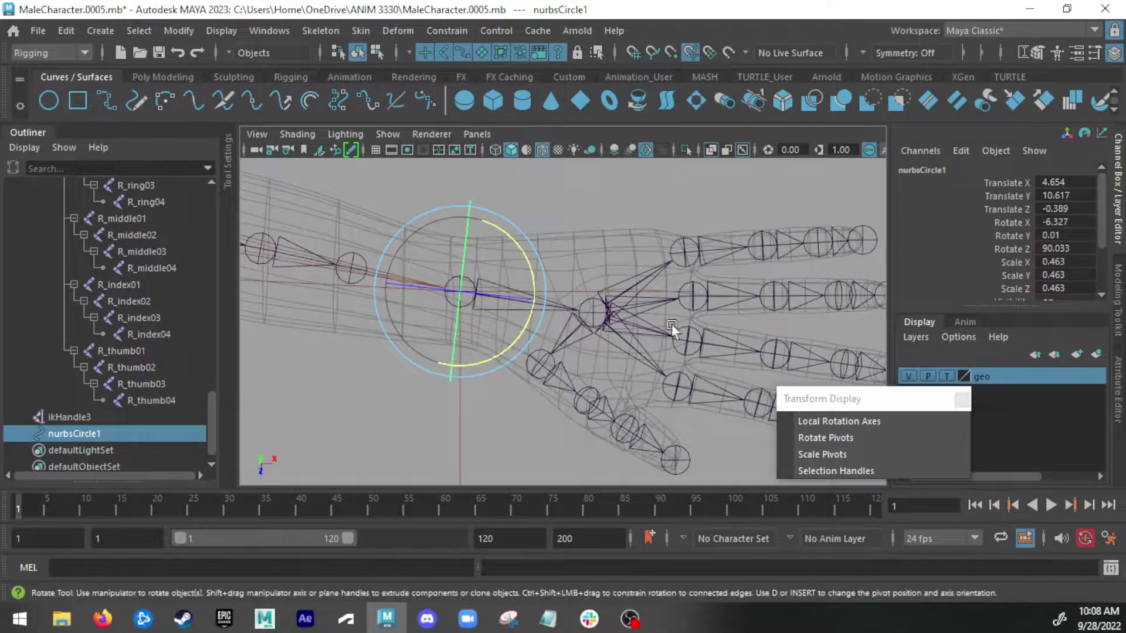
key("space")
key("space")
left_click_drag(674, 214, 522, 273, "alt")
key("q")
key("f")
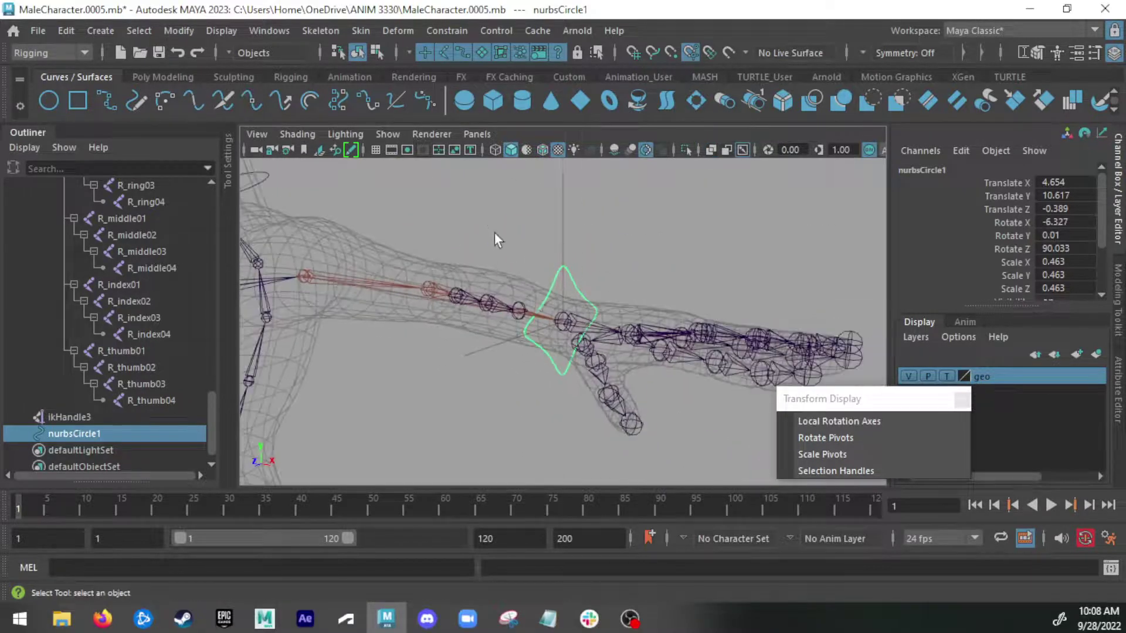
left_click_drag(494, 234, 434, 266, "alt")
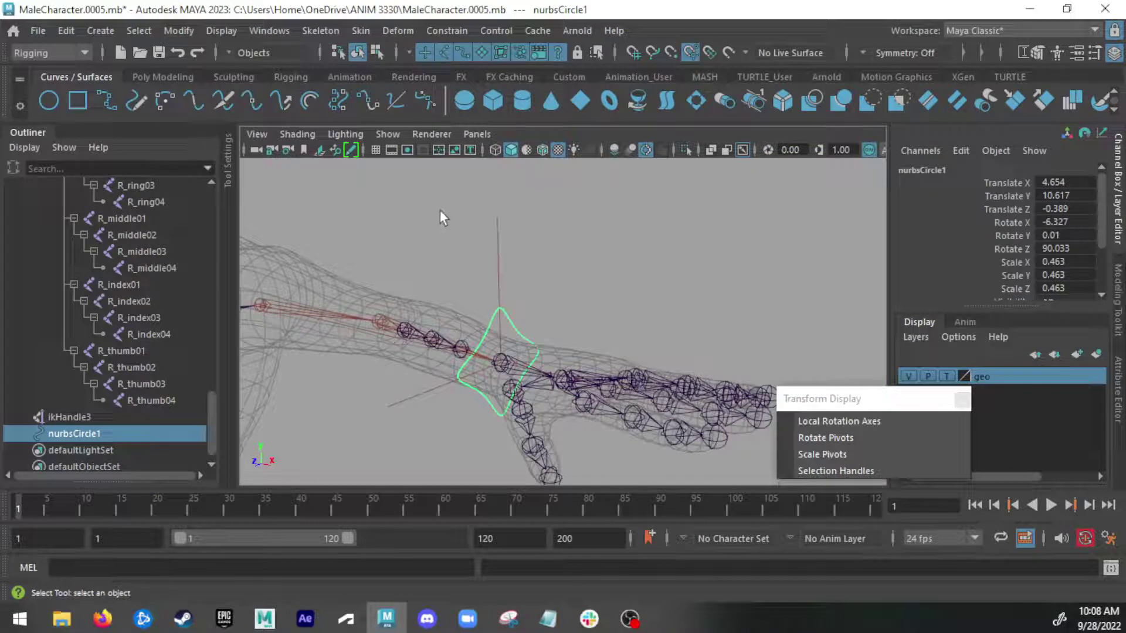
Freeze the wrist control curve's transformations and rename it L_IK_WristCTRL
left_click(164, 77)
left_click(593, 105)
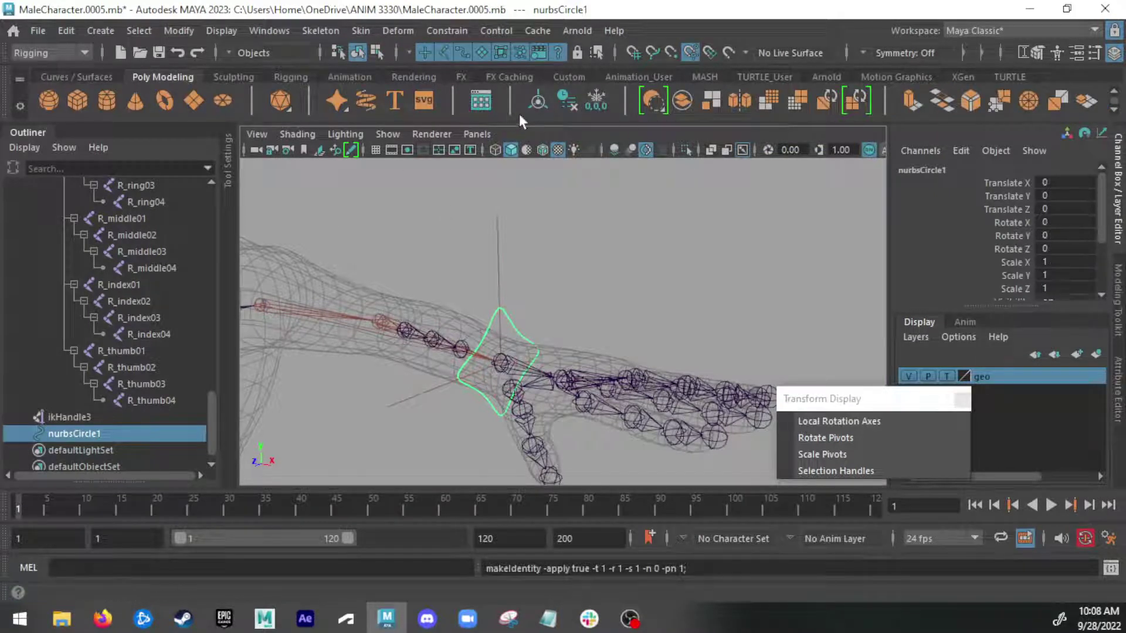
key("w")
left_click_drag(587, 276, 438, 327, "alt")
double_click(82, 434)
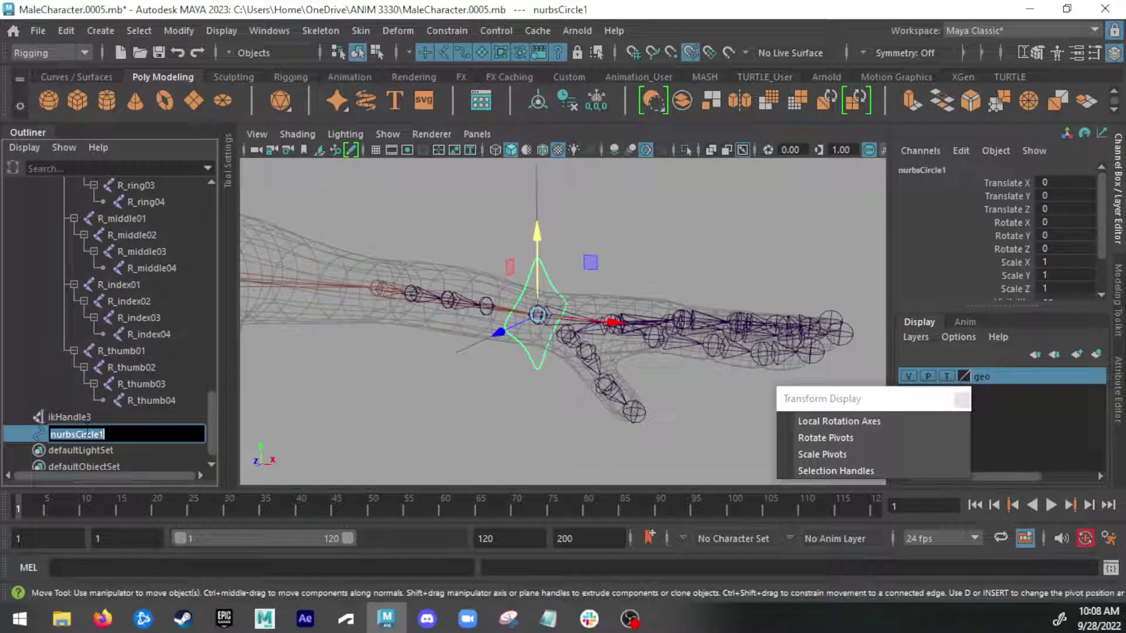
type("L_IK_WristCTRL")
key("Return")
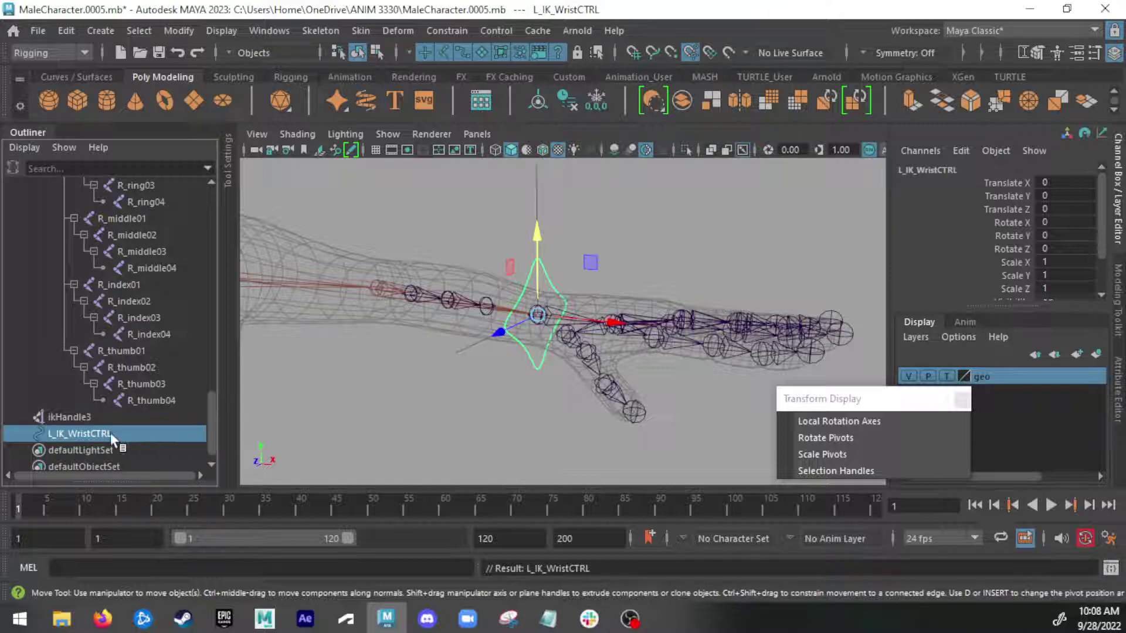
Group the wrist control, center the group's pivot and name the group L_IK_WristCTRL_GRP
key("ctrl+g")
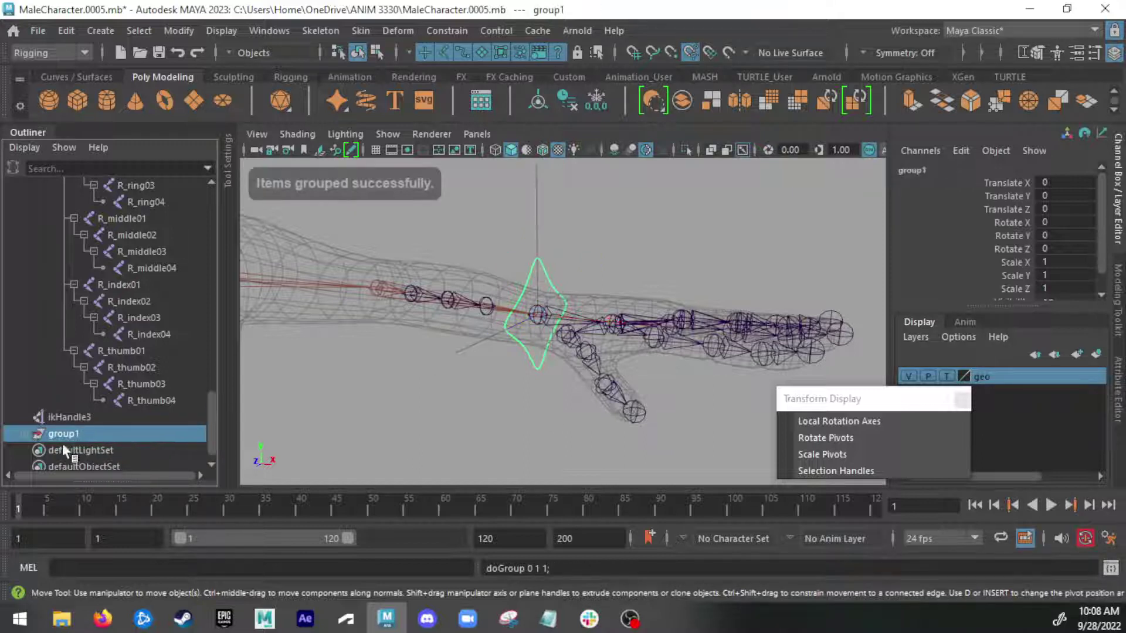
left_click(538, 102)
left_click(23, 432)
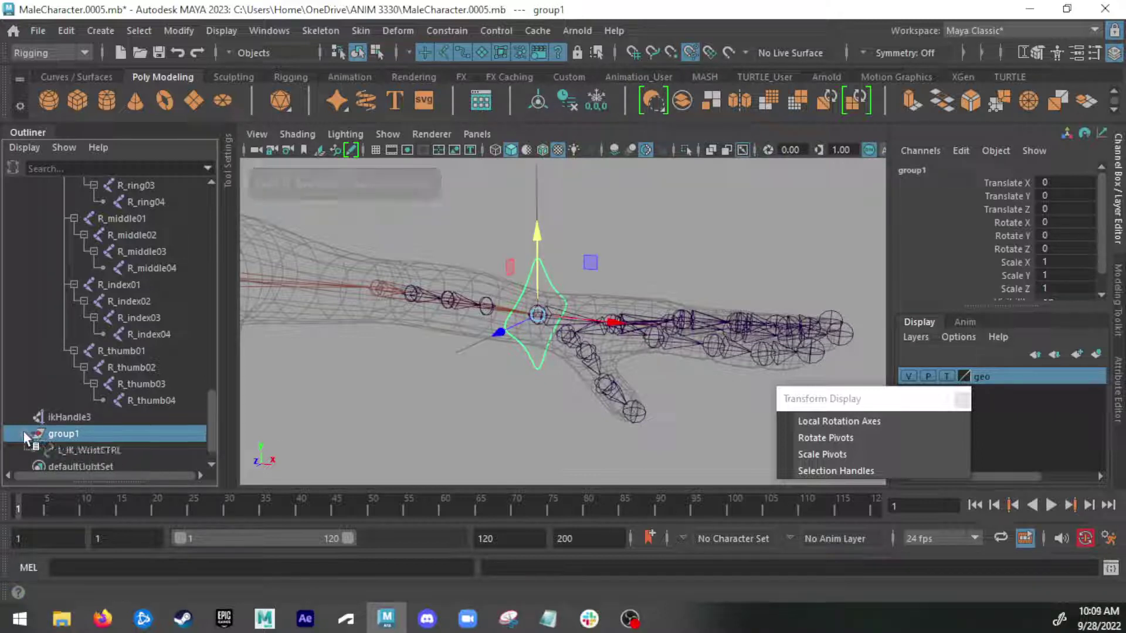
left_click(91, 450)
left_click(75, 420)
double_click(79, 434)
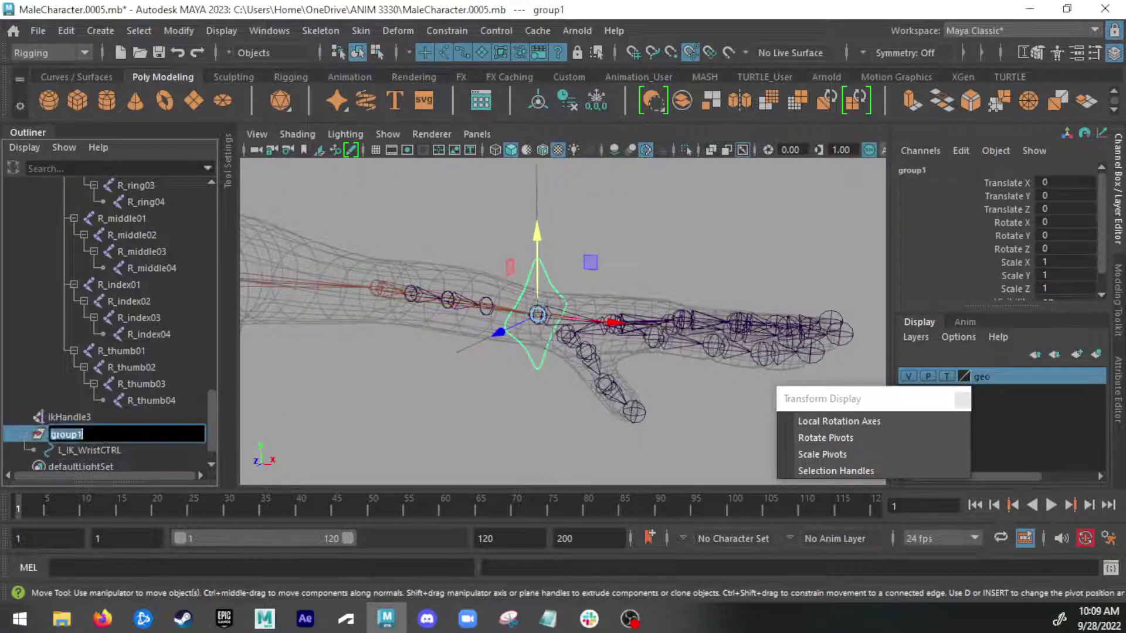
type("L_IK_WristCTRL")
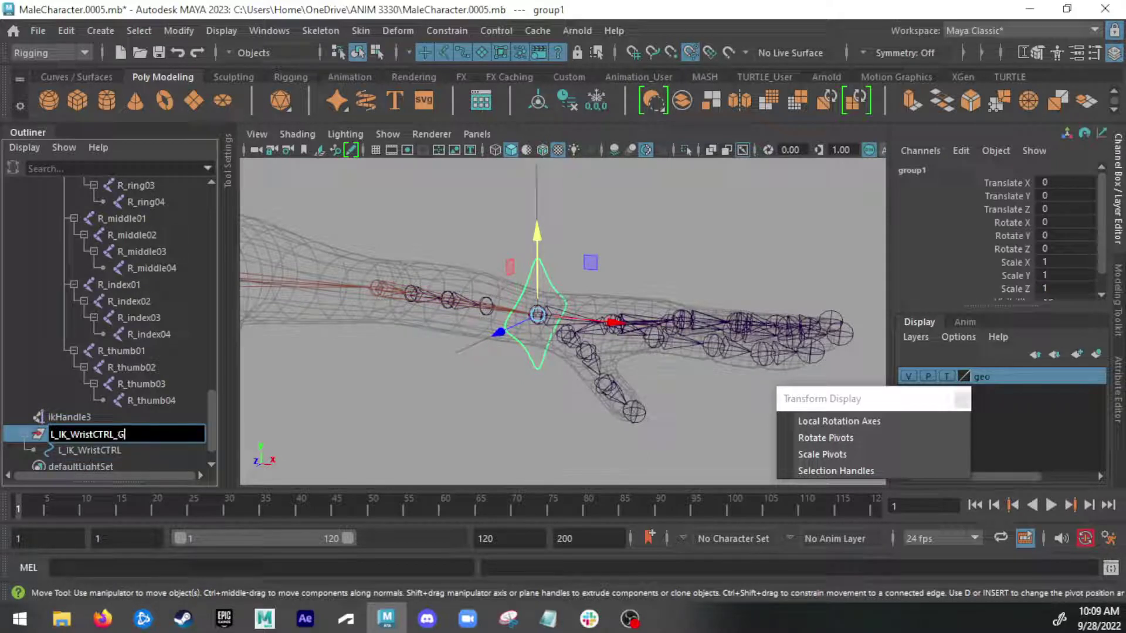
type("_GRP")
key("Return")
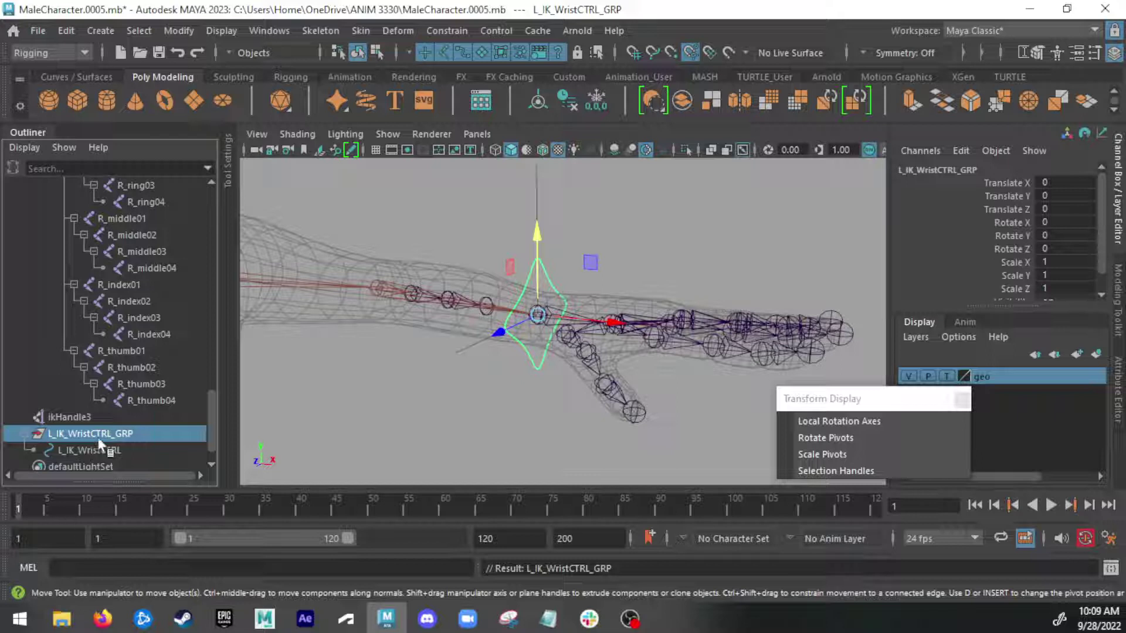
Rename the left arm's IK handle as L_wrist_ikHandle
double_click(82, 417)
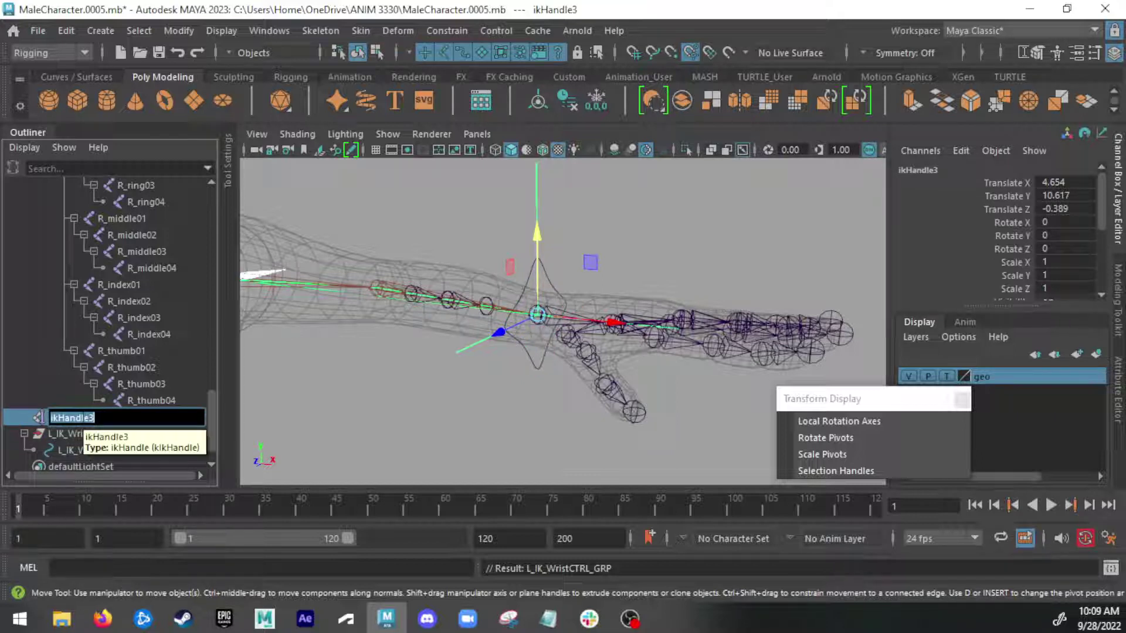
key("Home")
type("L_wrist_")
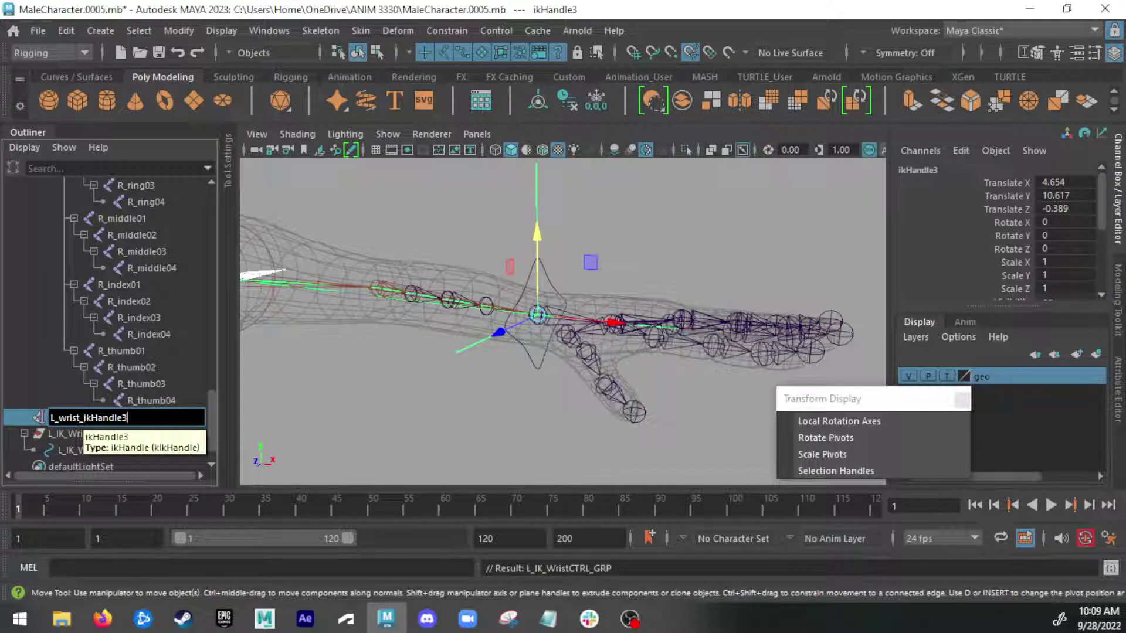
key("Return")
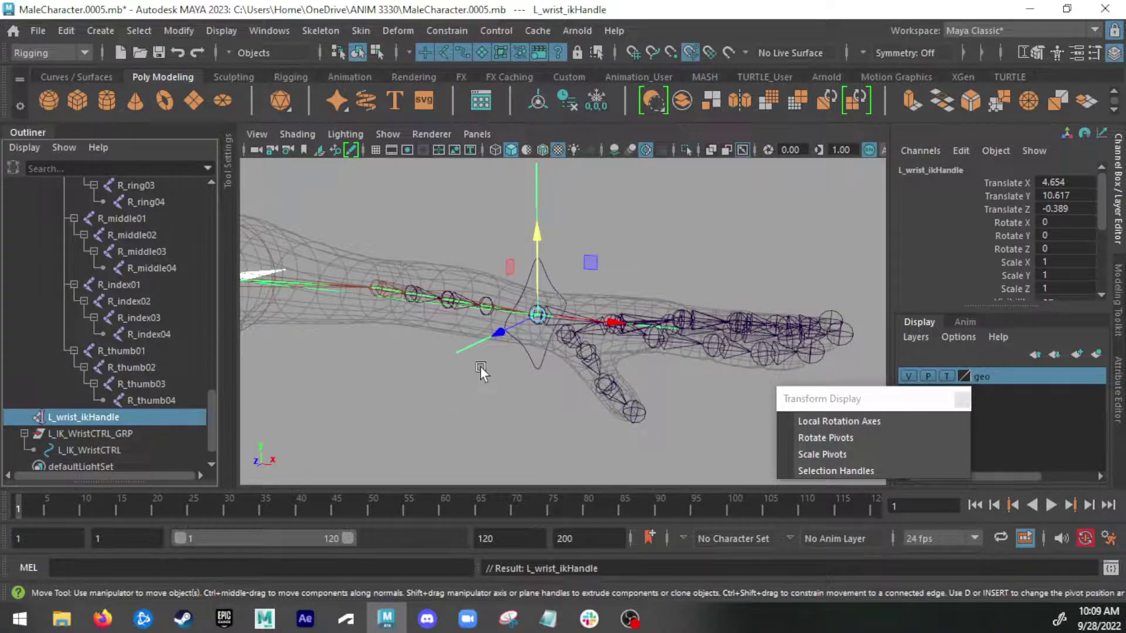
left_click_drag(480, 366, 539, 384, "alt")
key("q")
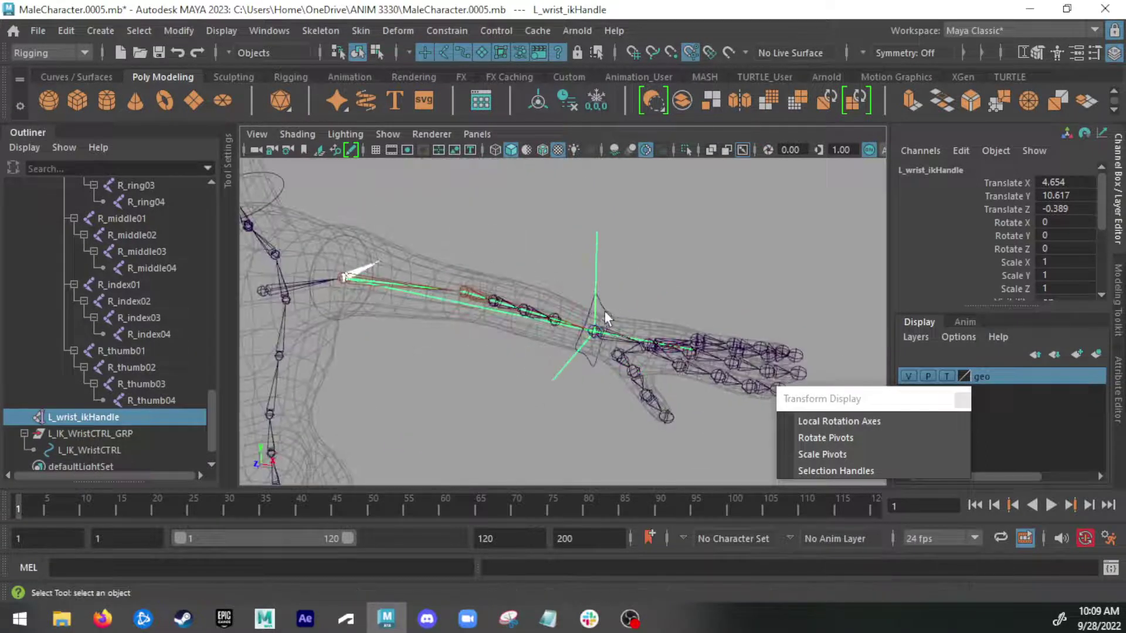
key("alt+Tab")
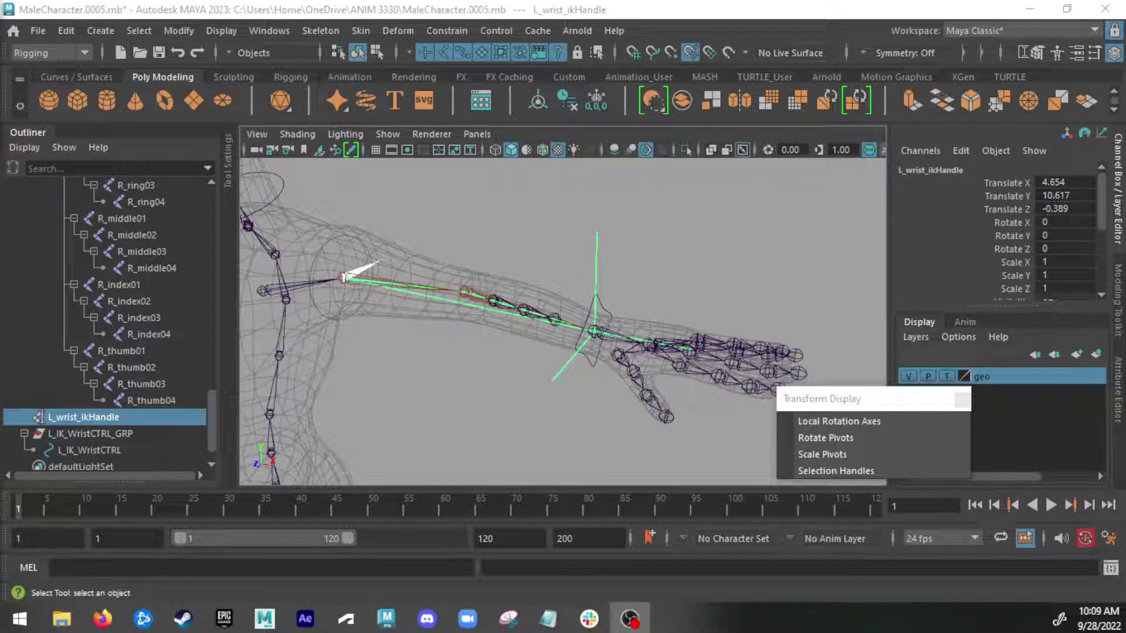
left_click(628, 306)
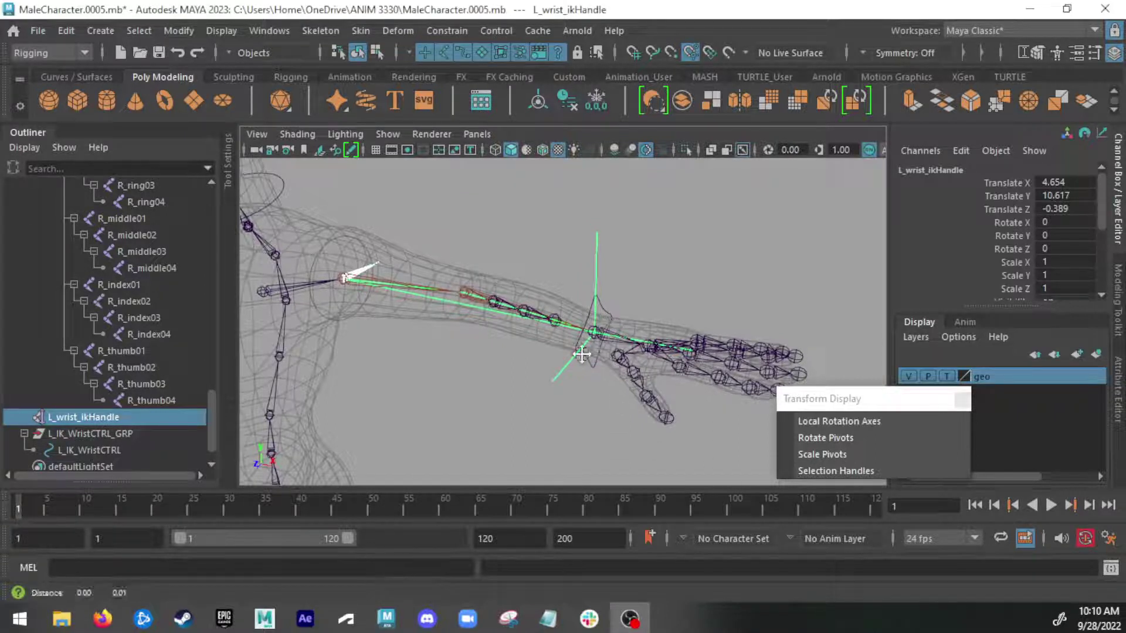
Parent the left wrist IK handle under the wrist control curve and select the control with the Move tool
scroll(610, 302, "up", 3)
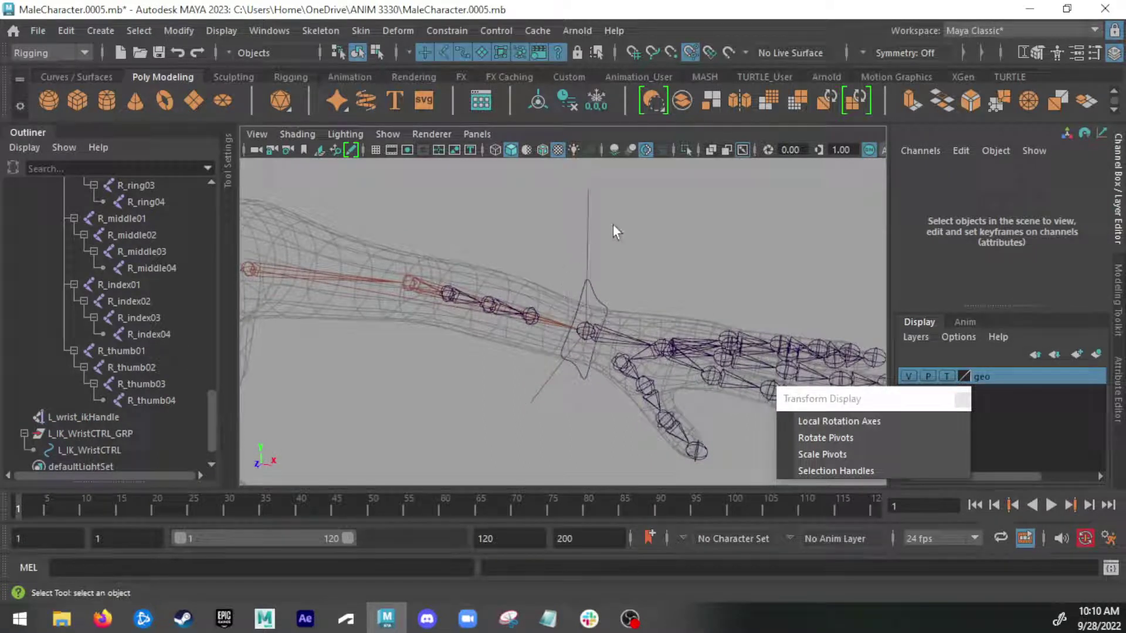
left_click(588, 227)
left_click(607, 302, "shift")
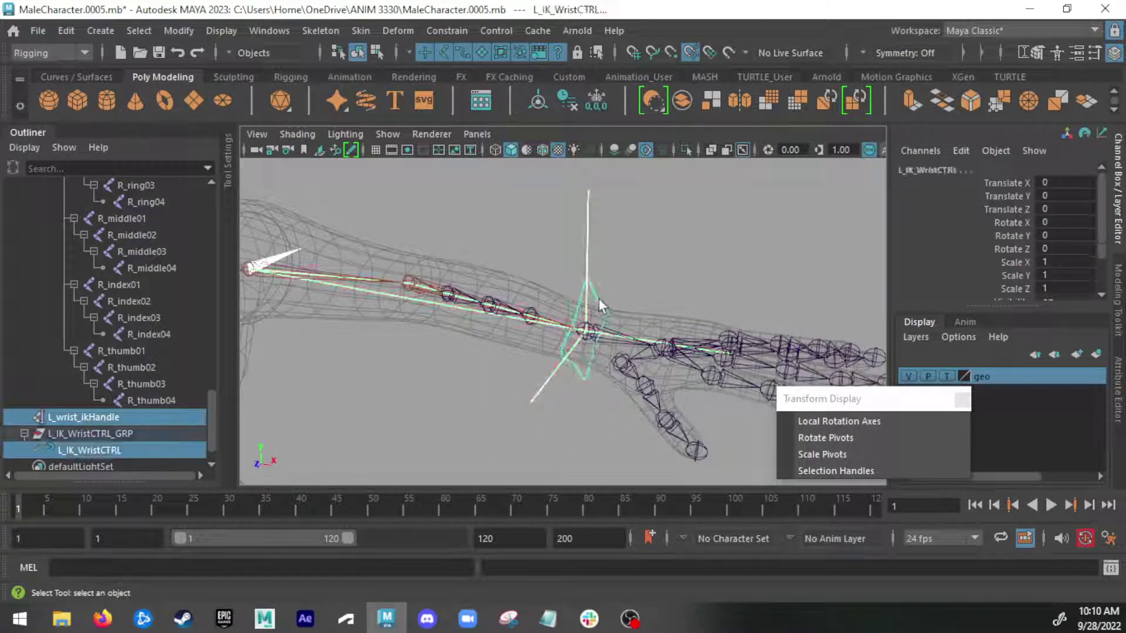
key("p")
left_click_drag(617, 300, 588, 277, "alt")
left_click(603, 290)
key("w")
left_click(592, 289)
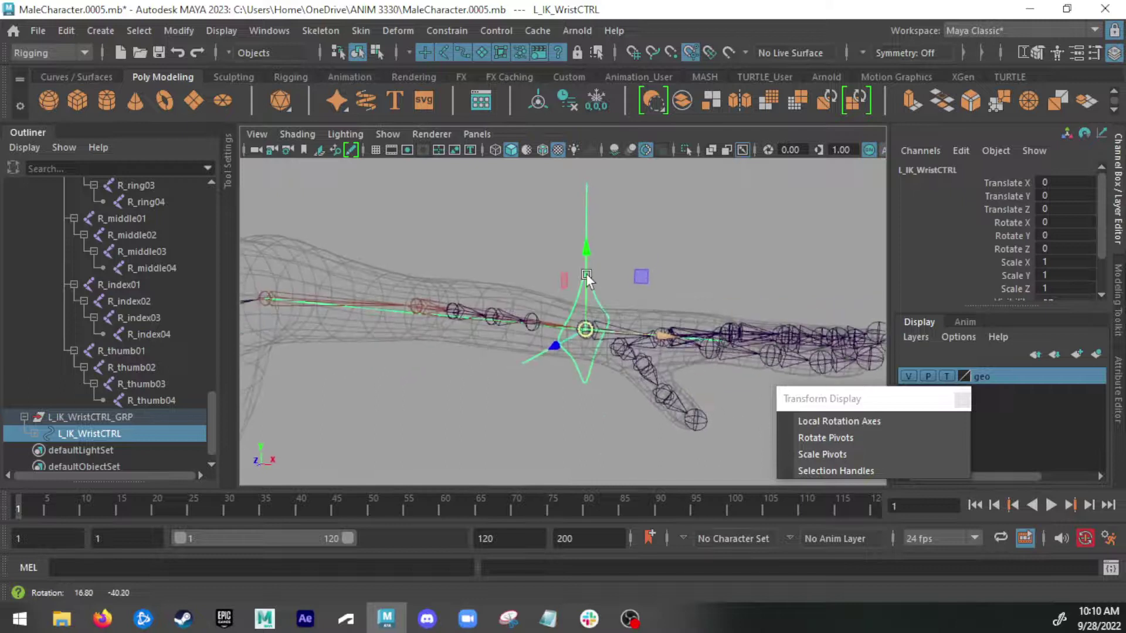
Undo the IK handle parenting, the renames, the grouping, the freeze and the manual rotations of the wrist control curve
key("ctrl+z")
key("ctrl+z")
key("ctrl+z")
key("ctrl+z")
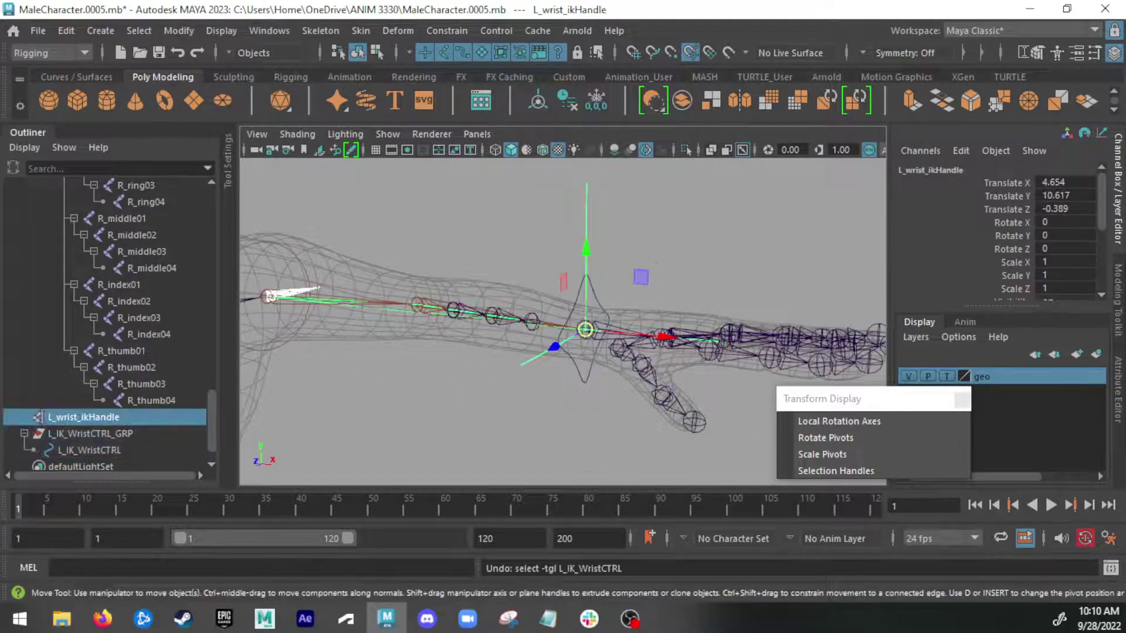
key("ctrl+z")
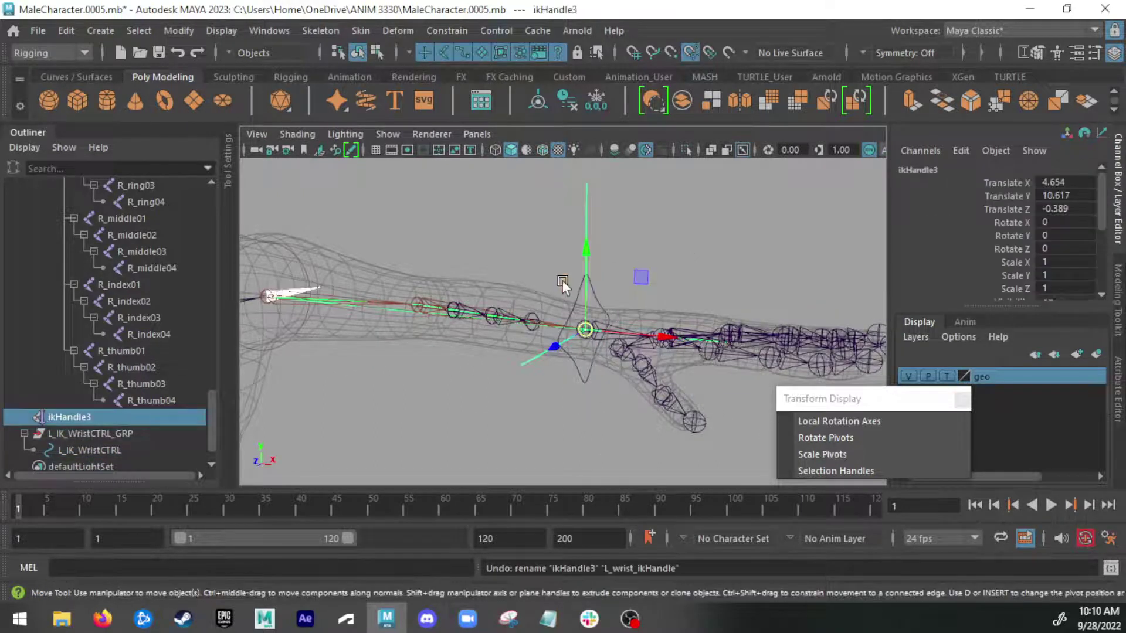
key("ctrl+z")
key("ctrl+z")
key("ctrl+z")
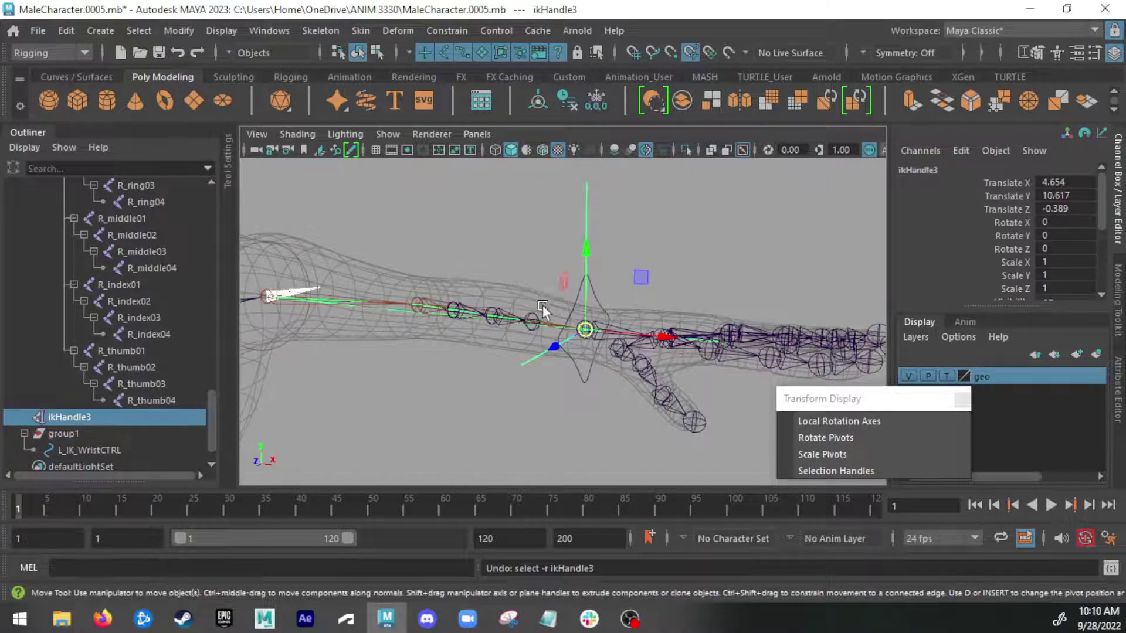
key("ctrl+z")
key("ctrl+z")
key("ctrl+z")
key("ctrl+z")
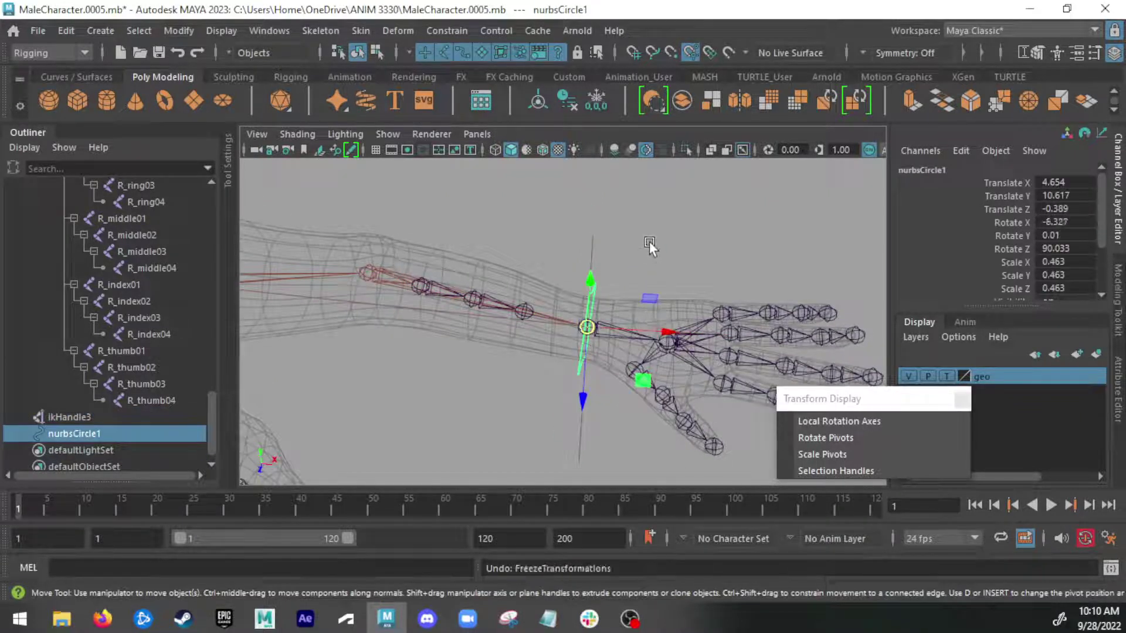
key("ctrl+z")
key("ctrl+z")
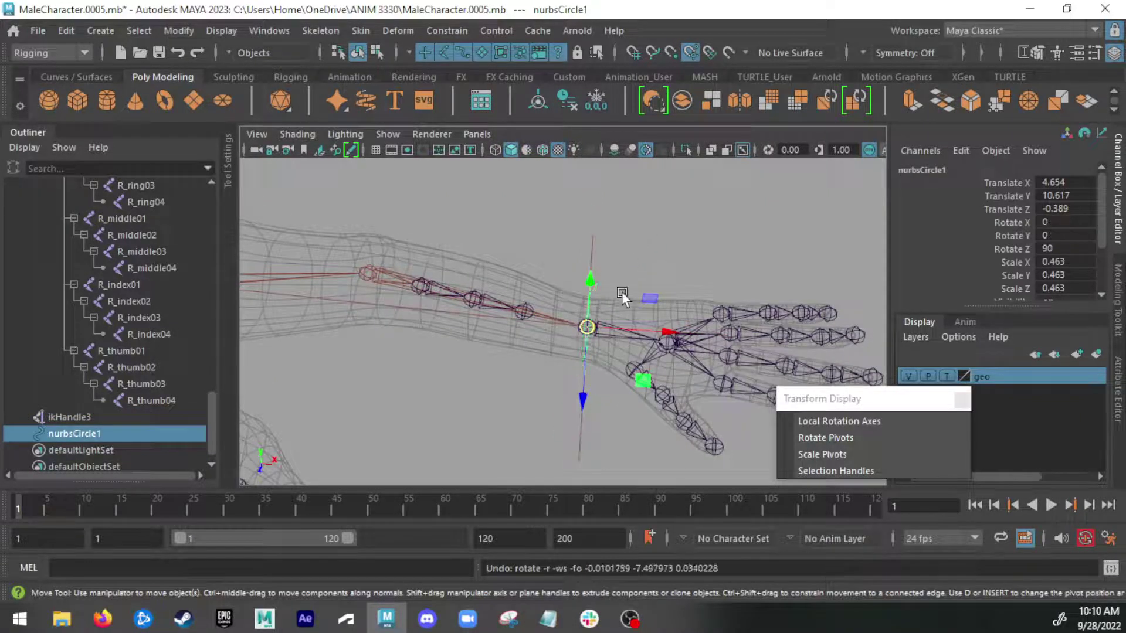
Freeze the transformations of the unrotated wrist control curve
left_click_drag(649, 239, 619, 269, "alt")
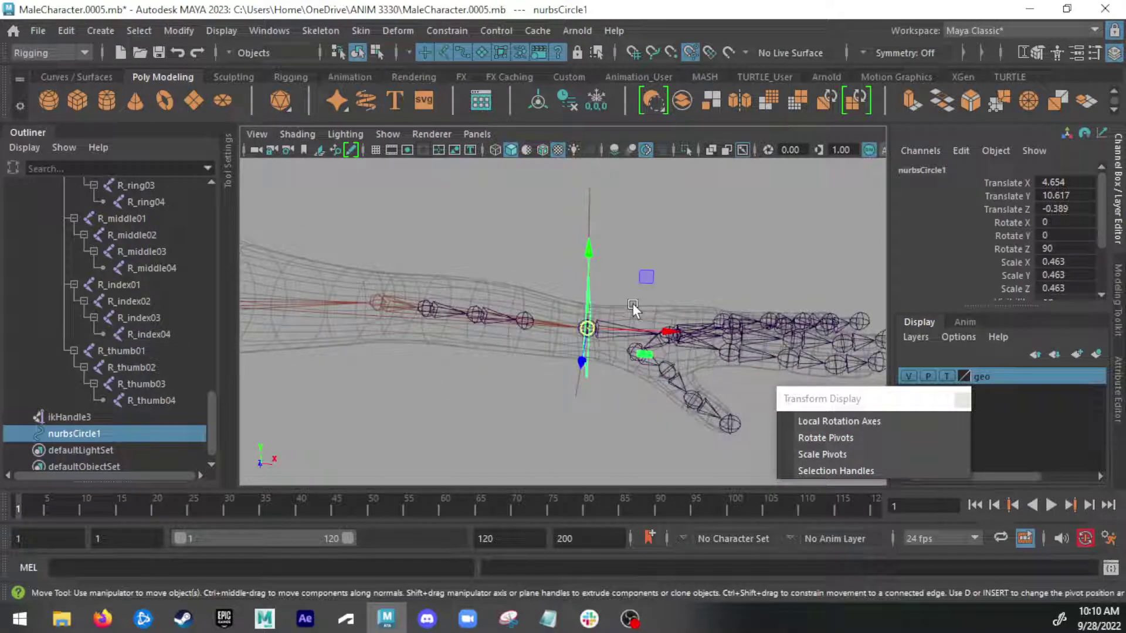
key("q")
left_click_drag(632, 304, 562, 305, "alt")
key("w")
left_click_drag(602, 237, 596, 342, "alt")
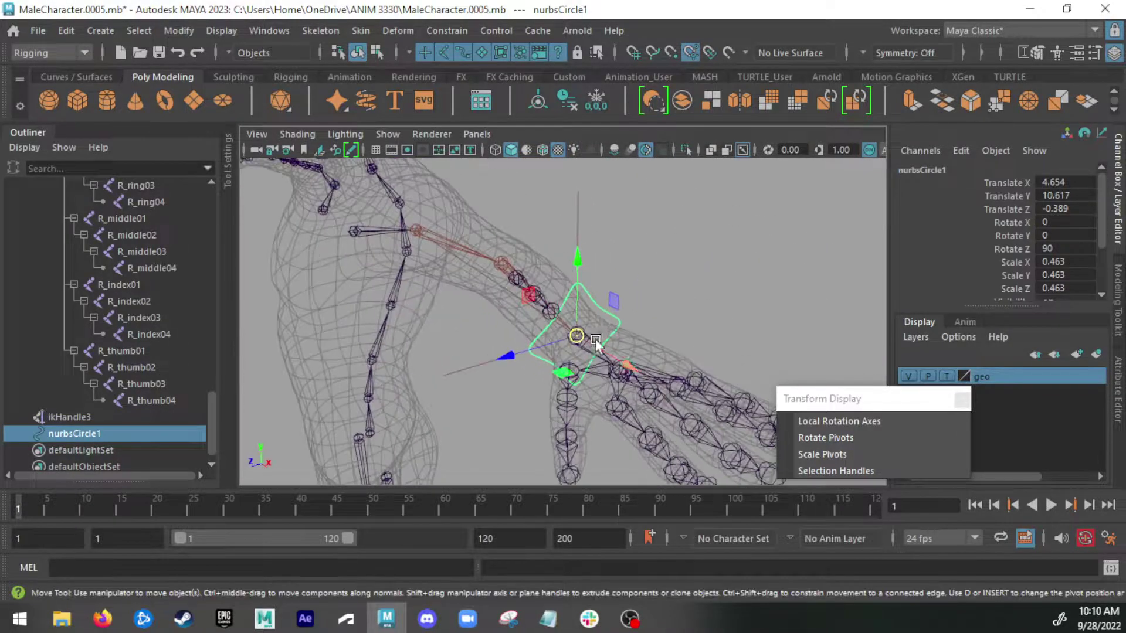
left_click_drag(591, 261, 557, 252, "alt")
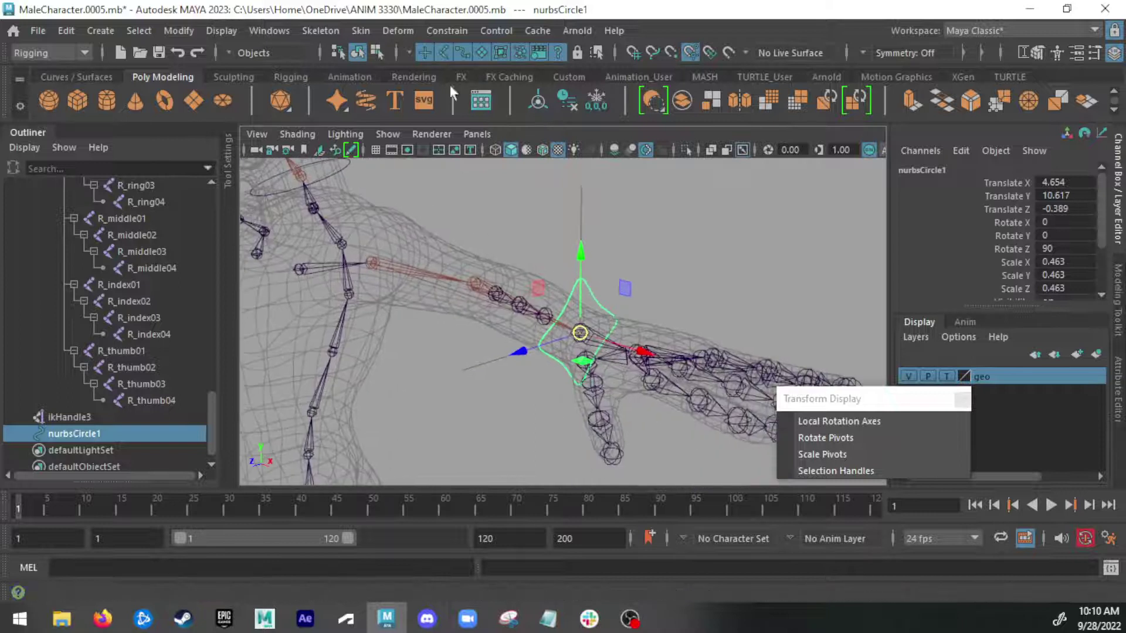
left_click(596, 99)
left_click_drag(633, 246, 526, 298, "alt")
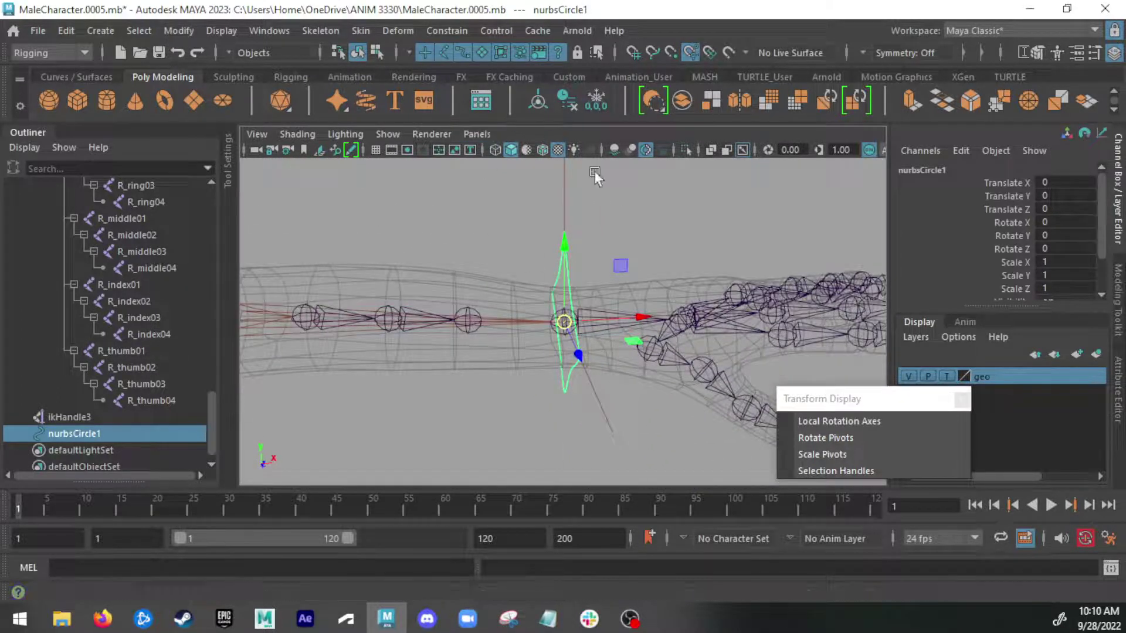
left_click_drag(621, 252, 631, 265, "alt")
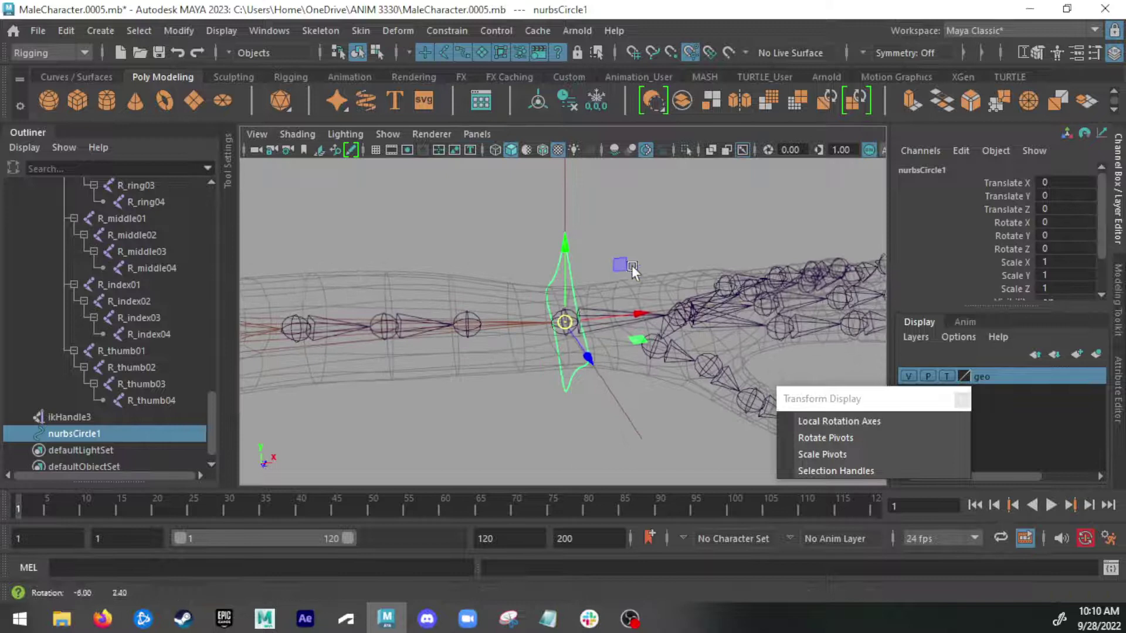
Rename the wrist control curve as L_IK_wrist_CTRL
double_click(80, 435)
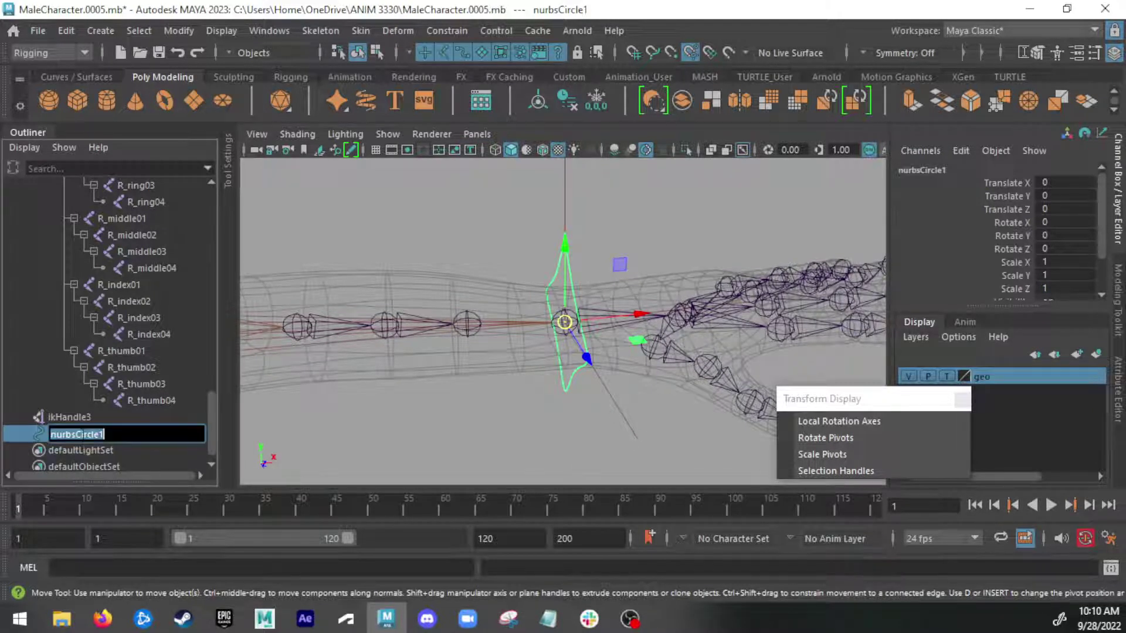
type("L_IK_wrist")
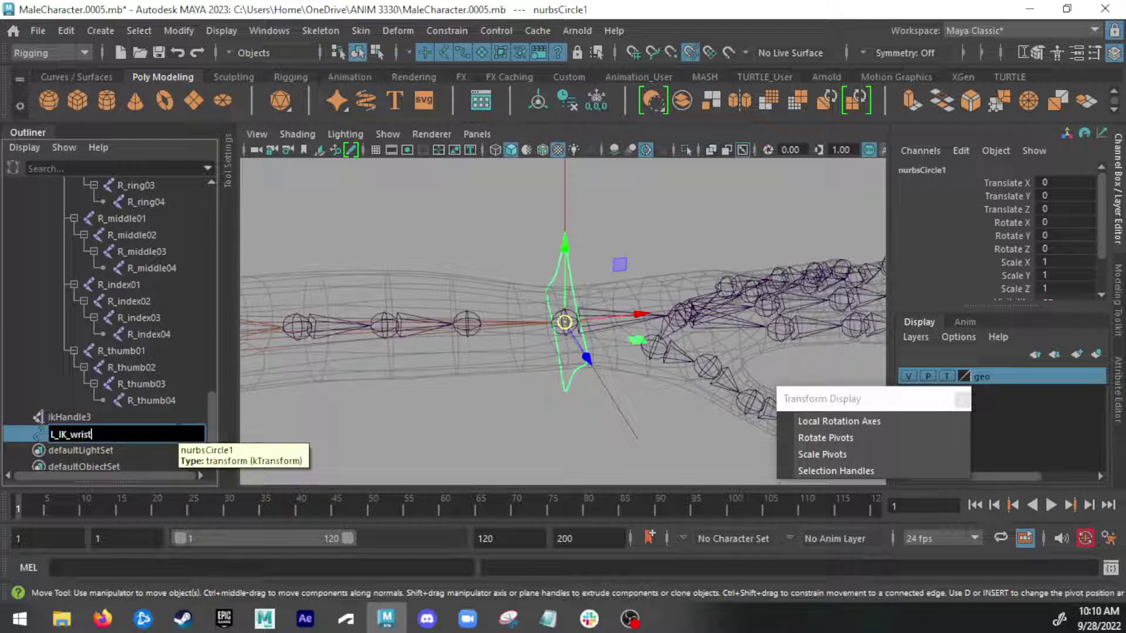
type("_CTRL")
key("Return")
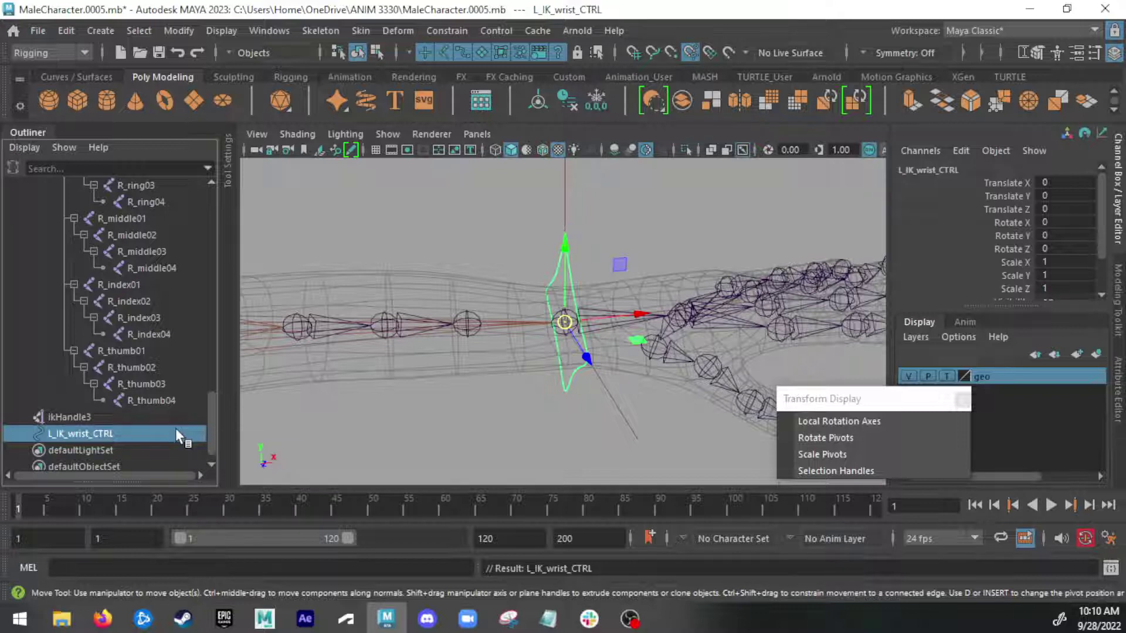
Group the wrist control curve under a new parent and rename the group L_IK_wrist_CTRL_GRP
key("ctrl+g")
left_click(30, 434)
left_click(58, 449)
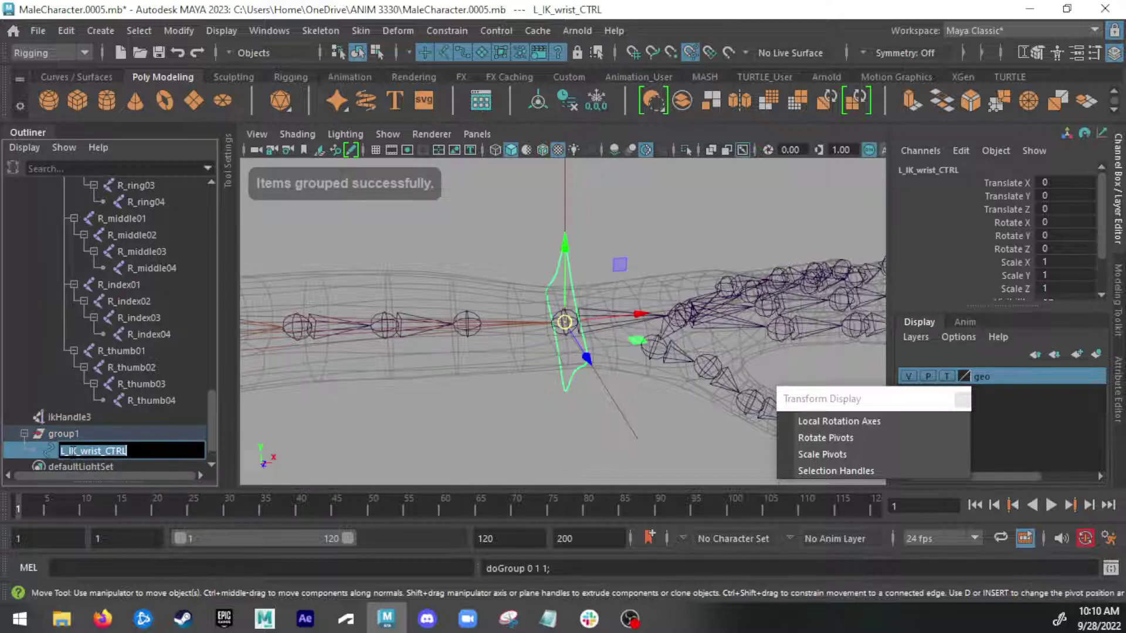
left_click(72, 434)
double_click(71, 435)
type("L_IK_wrist_CTRL")
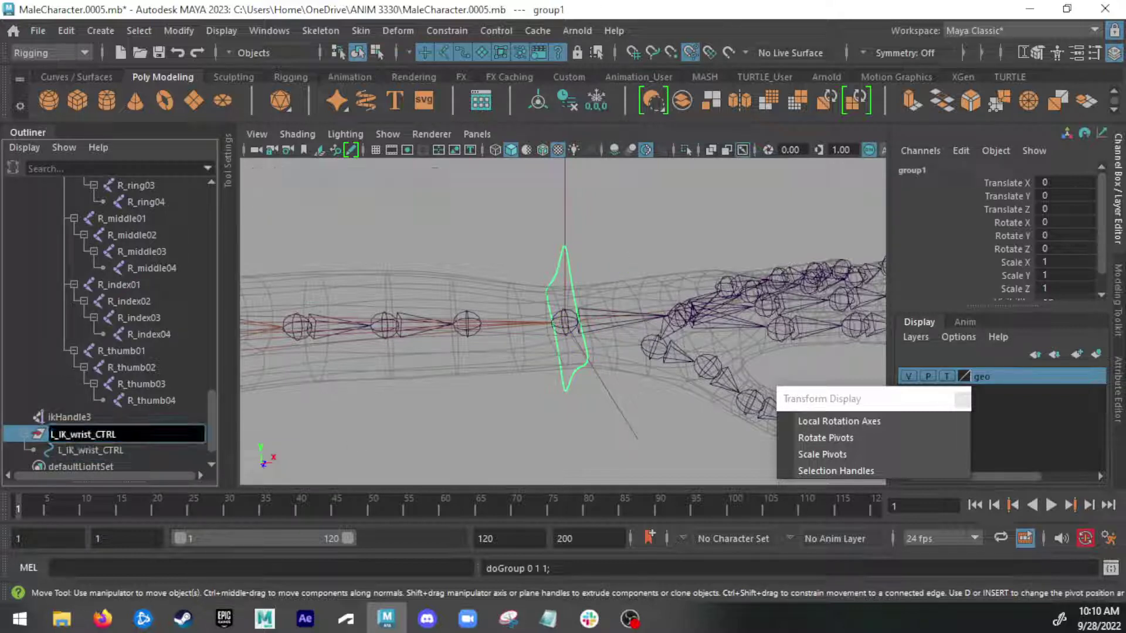
key("Return")
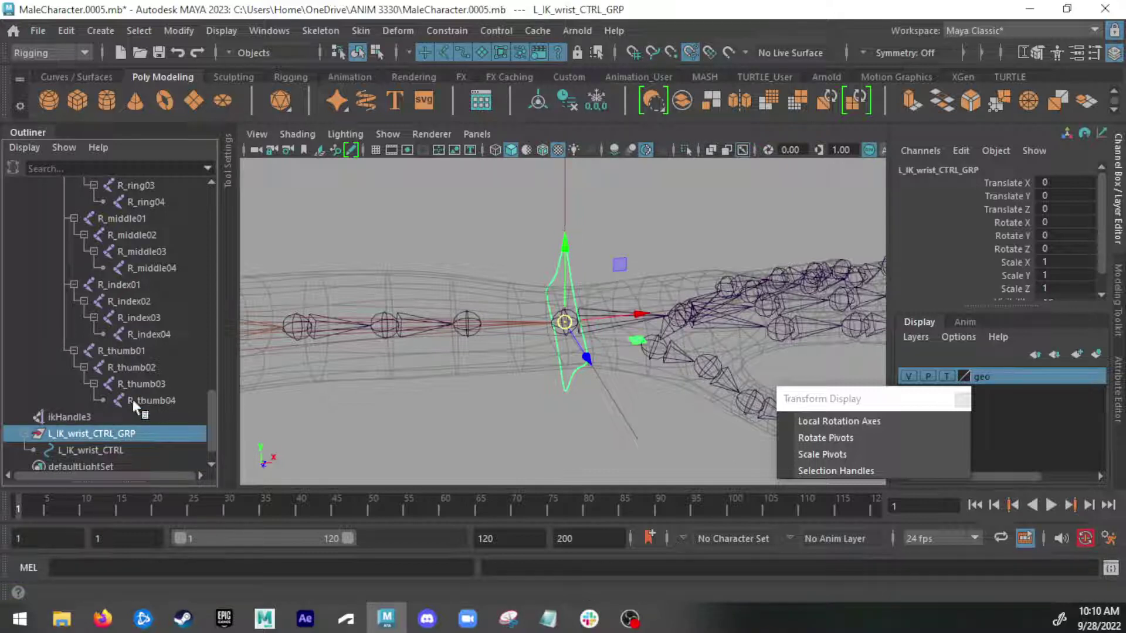
Rename the left arm's IK handle as L_wrist_ikHandle
left_click(71, 417)
double_click(70, 417)
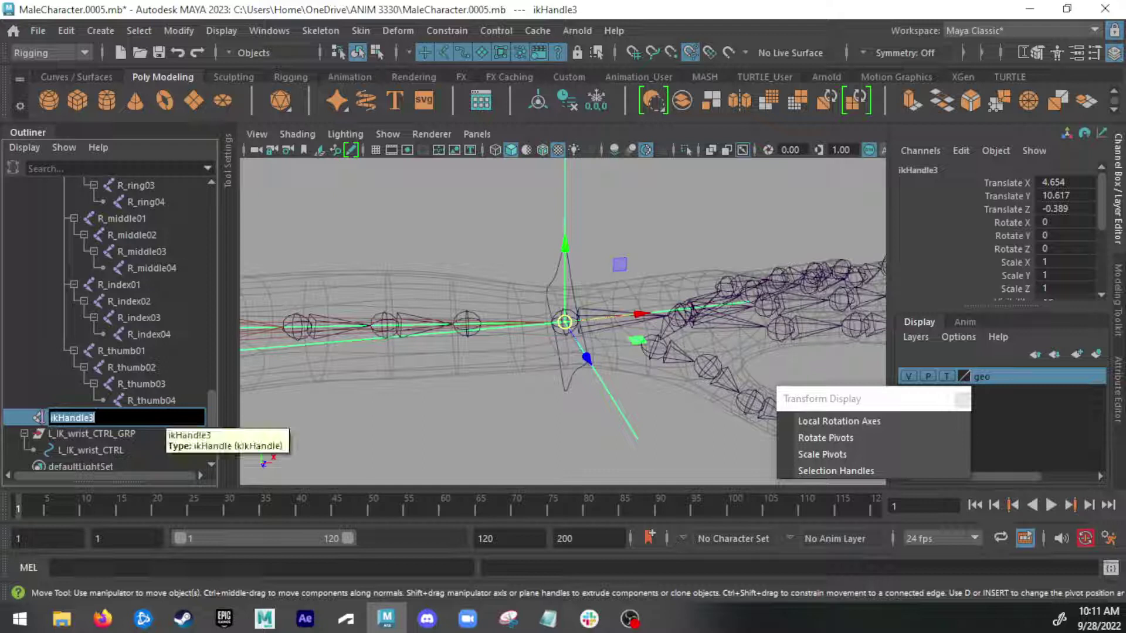
key("Left")
type("L_")
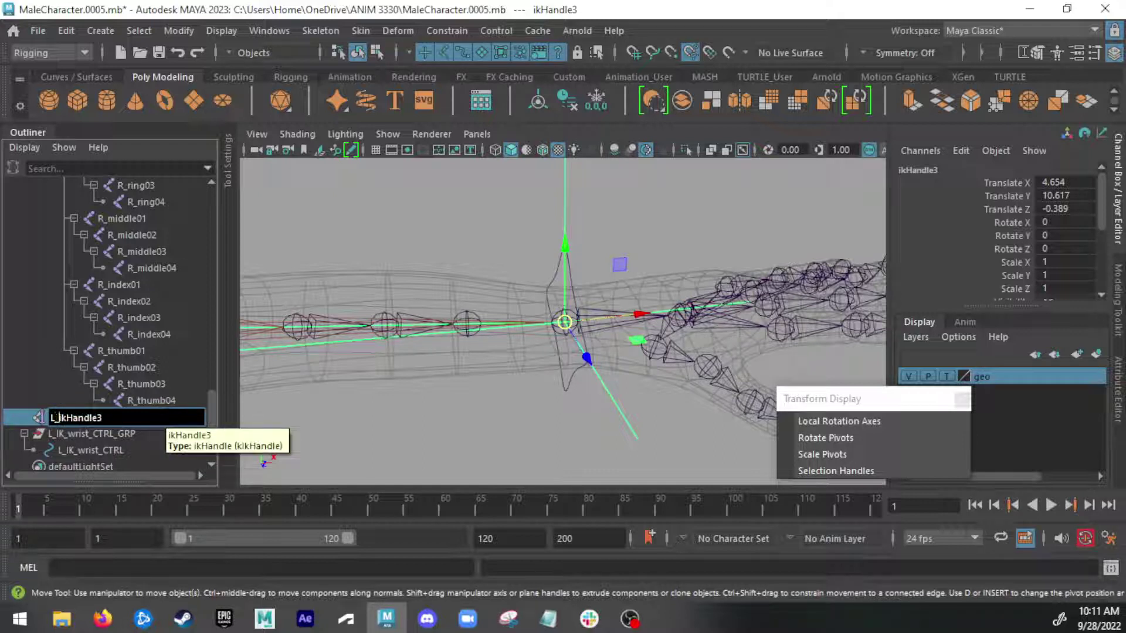
type("IK_")
type("wr")
type("ist")
key("BackSpace")
key("BackSpace")
key("BackSpace")
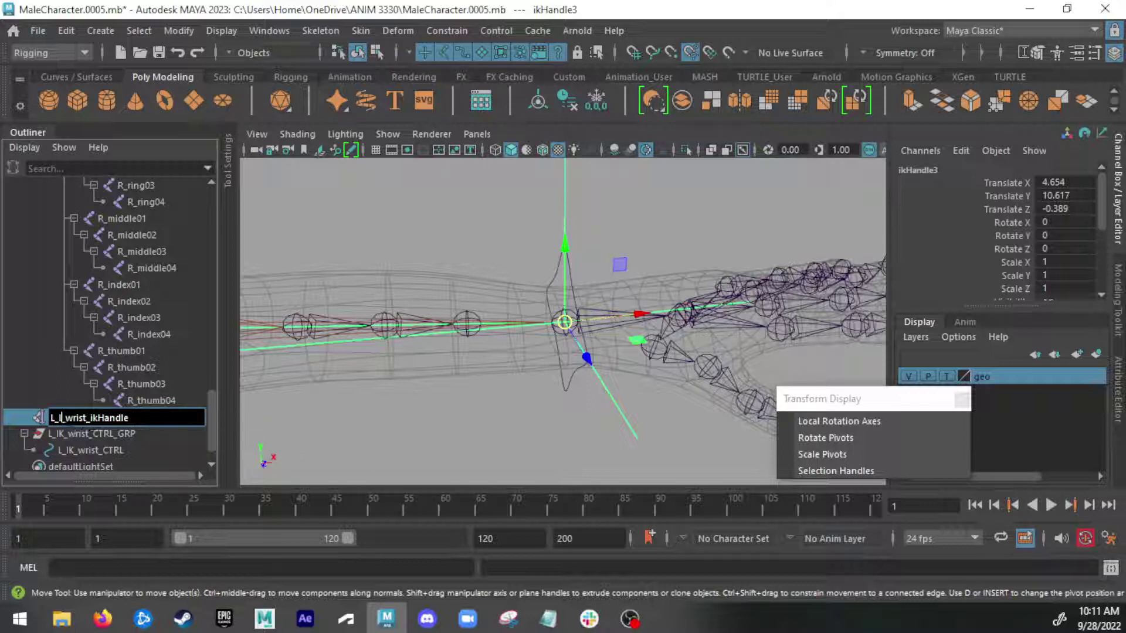
key("Return")
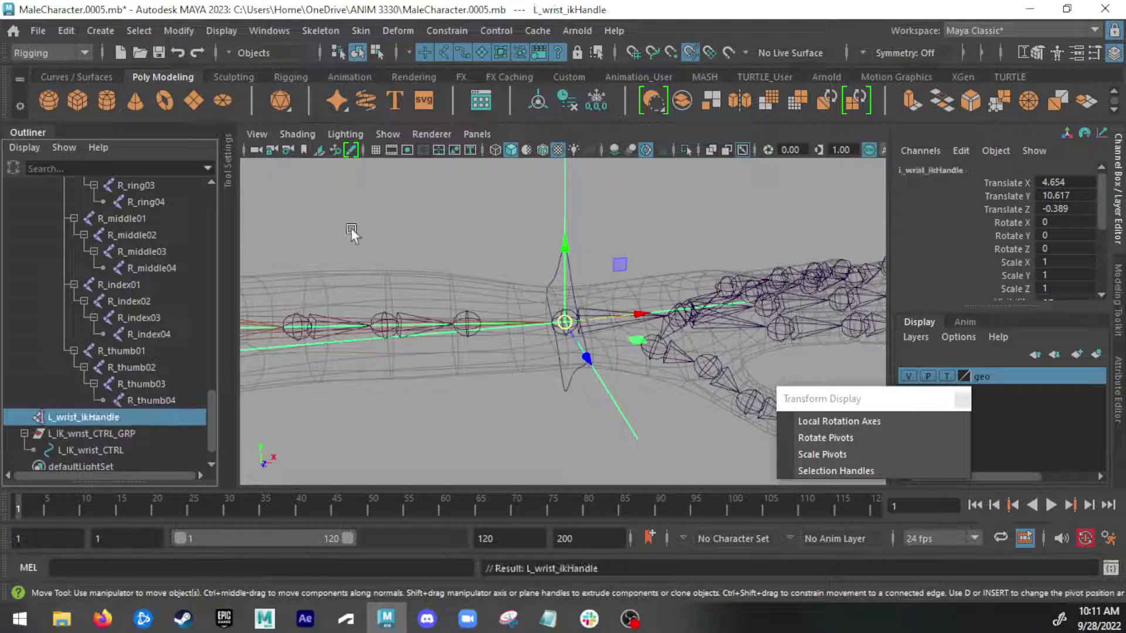
Test-move the left wrist IK handle on its own and undo the move
key("q")
left_click(667, 242)
middle_click_drag(584, 223, 578, 275, "alt")
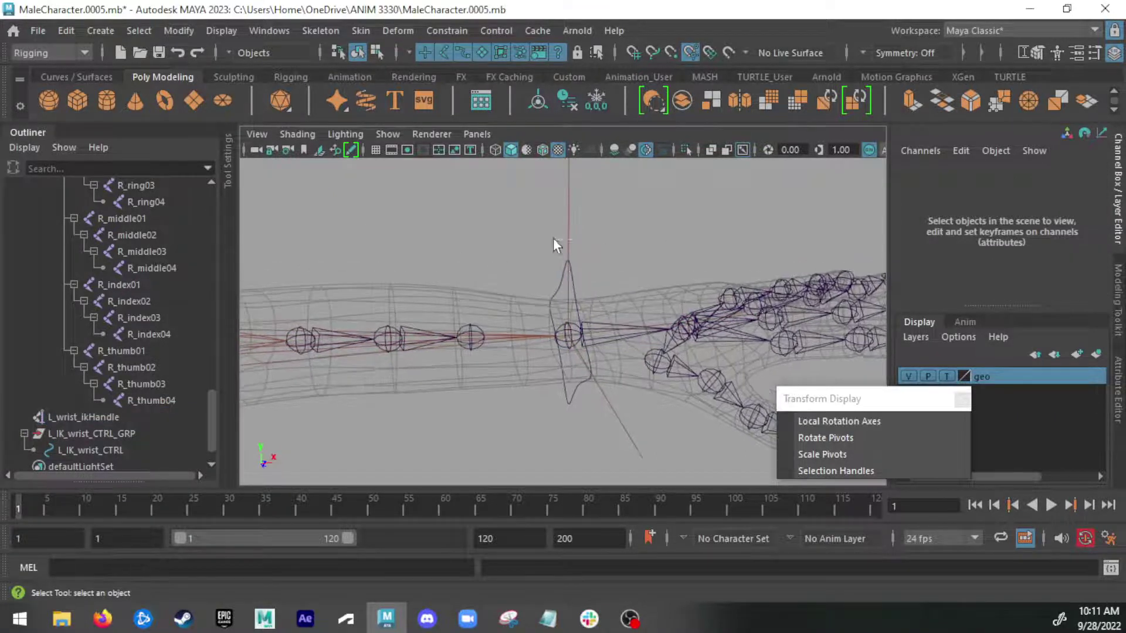
left_click_drag(553, 238, 552, 242)
key("w")
left_click_drag(566, 332, 491, 293)
key("ctrl+z")
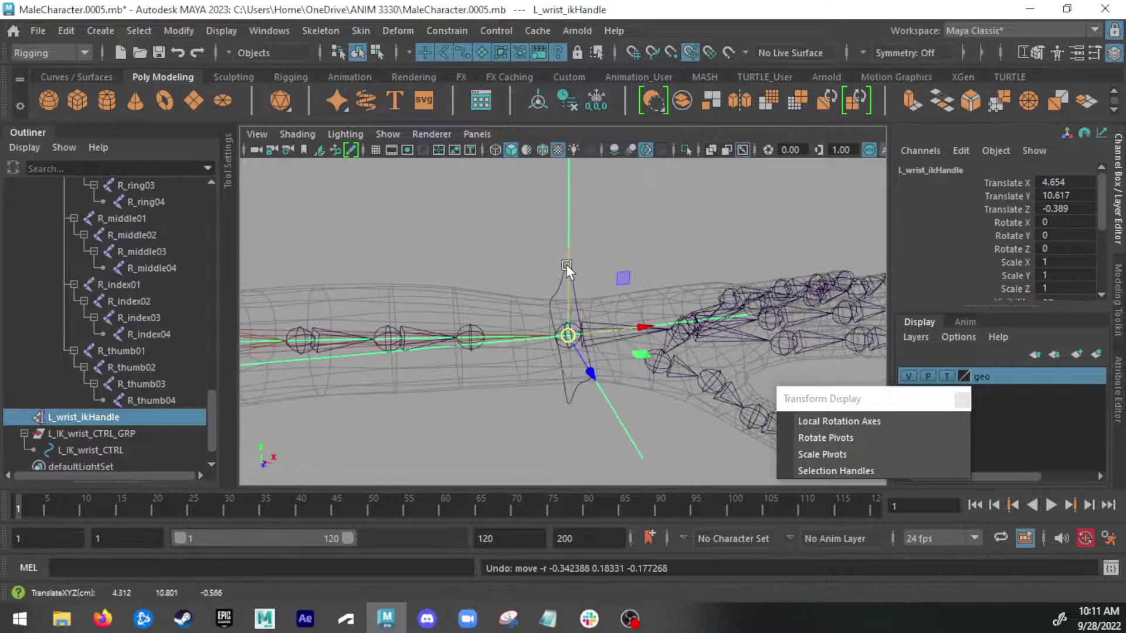
Test-move the wrist control curve and then the IK handle separately, undoing each move and clearing the selection
key("q")
left_click(574, 279)
left_click(574, 286)
key("w")
left_click_drag(569, 335, 660, 297)
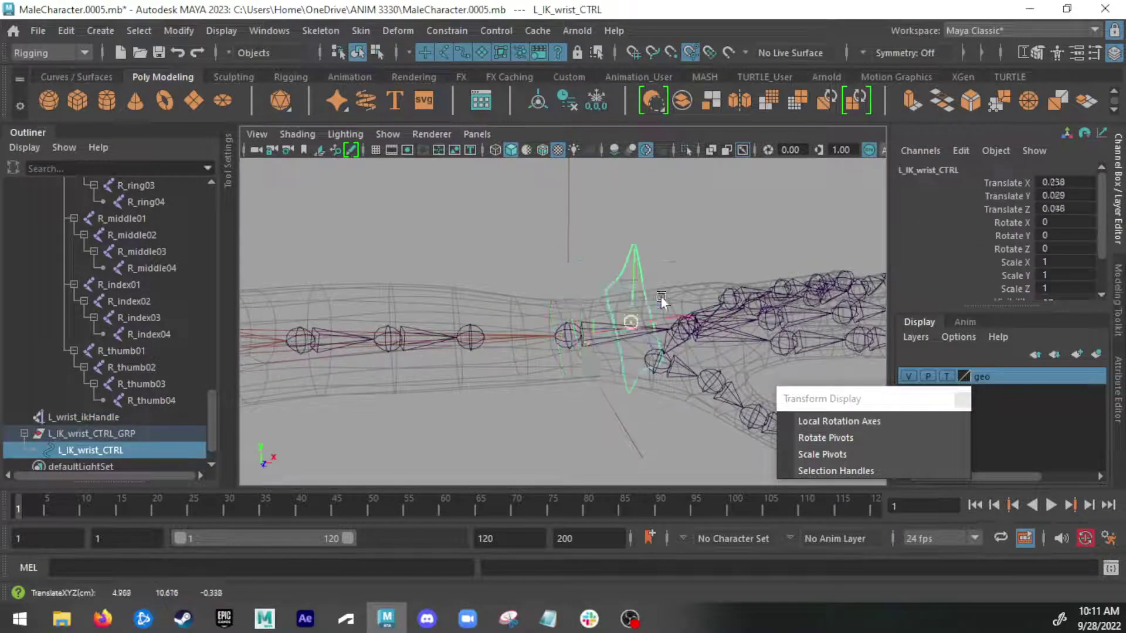
key("ctrl+z")
key("ctrl+z")
key("ctrl+z")
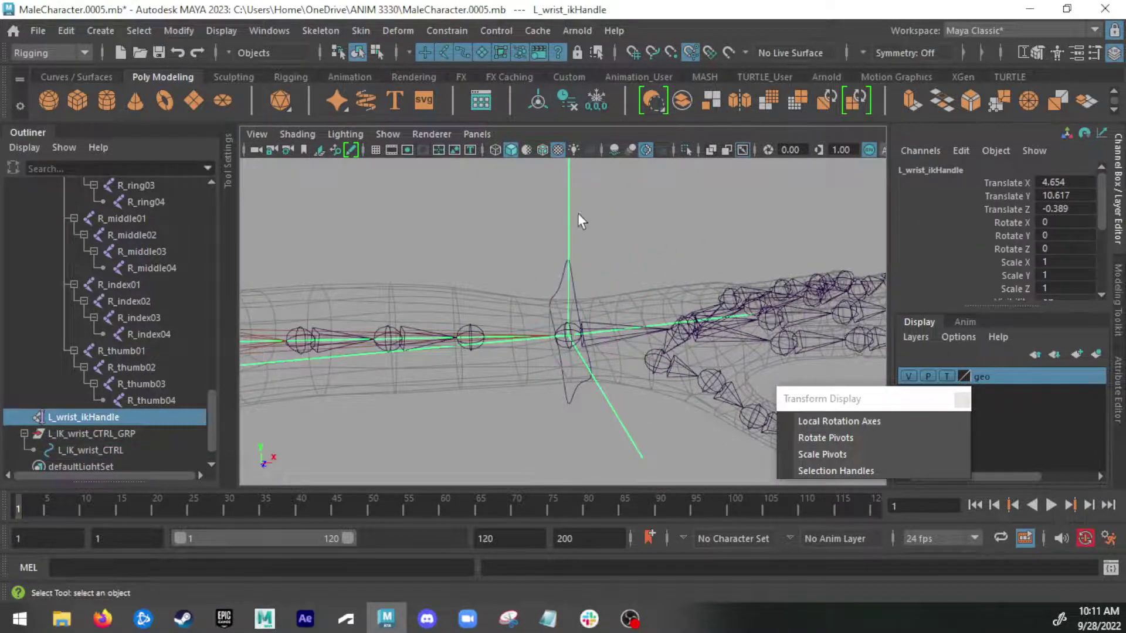
key("w")
left_click_drag(569, 336, 582, 301)
key("ctrl+z")
key("q")
left_click(618, 241)
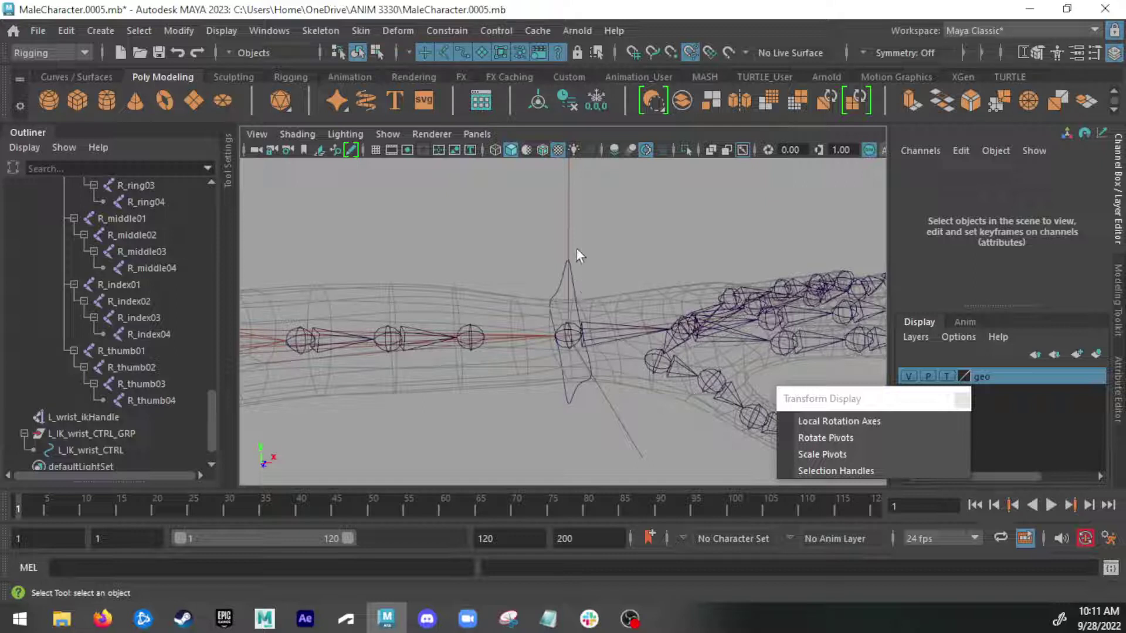
Parent L_wrist_ikHandle under the L_IK_wrist_CTRL curve
left_click_drag(582, 203, 558, 221)
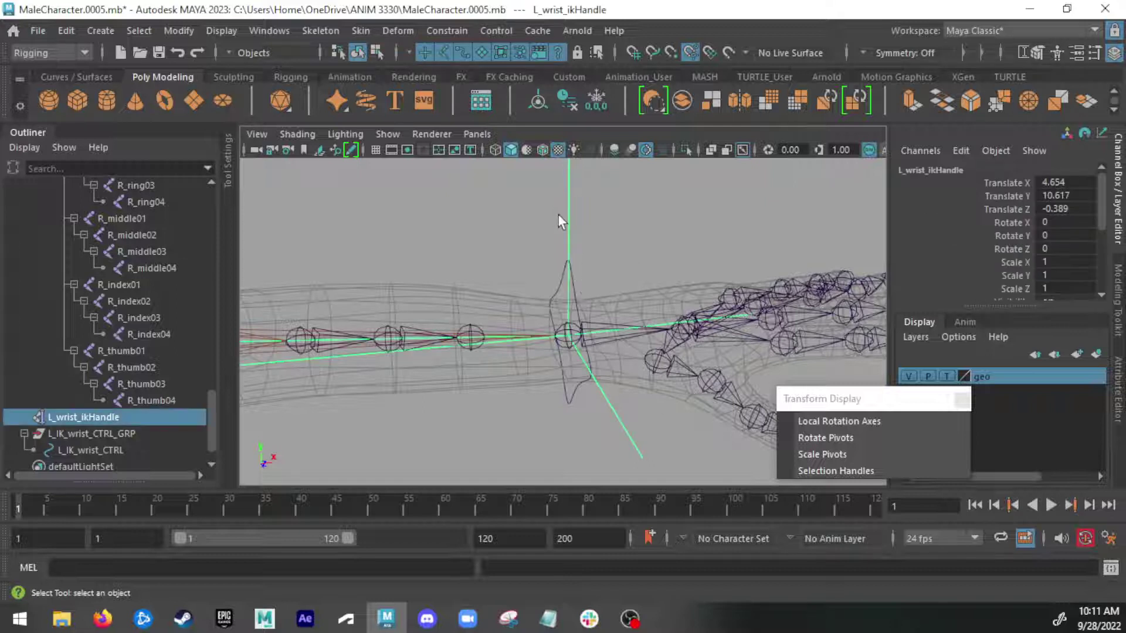
left_click(559, 286, "shift")
key("p")
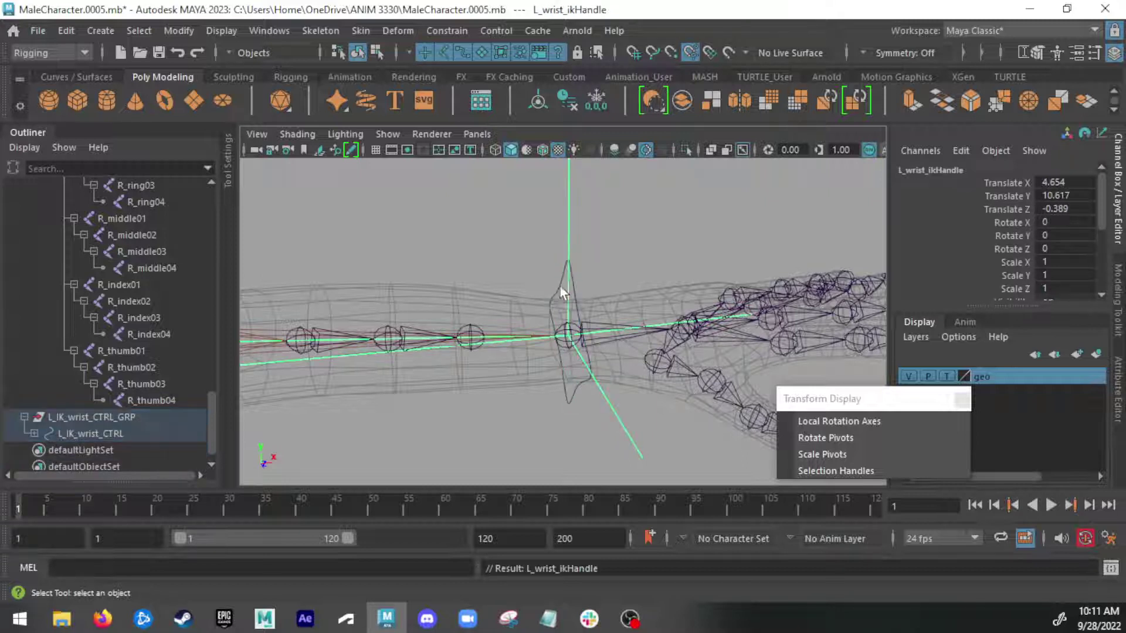
Test-move the wrist control with its parented IK handle and reset its Translate X, Y and Z to 0
left_click(600, 197)
left_click(554, 295)
key("w")
left_click_drag(562, 300, 526, 227)
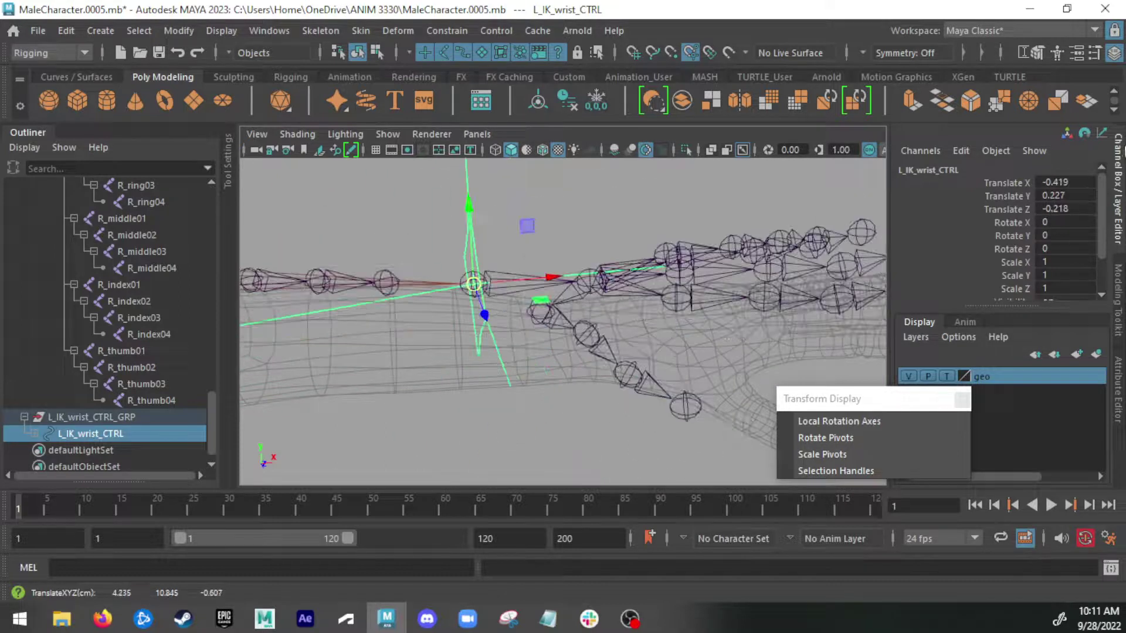
left_click_drag(1077, 182, 1077, 208)
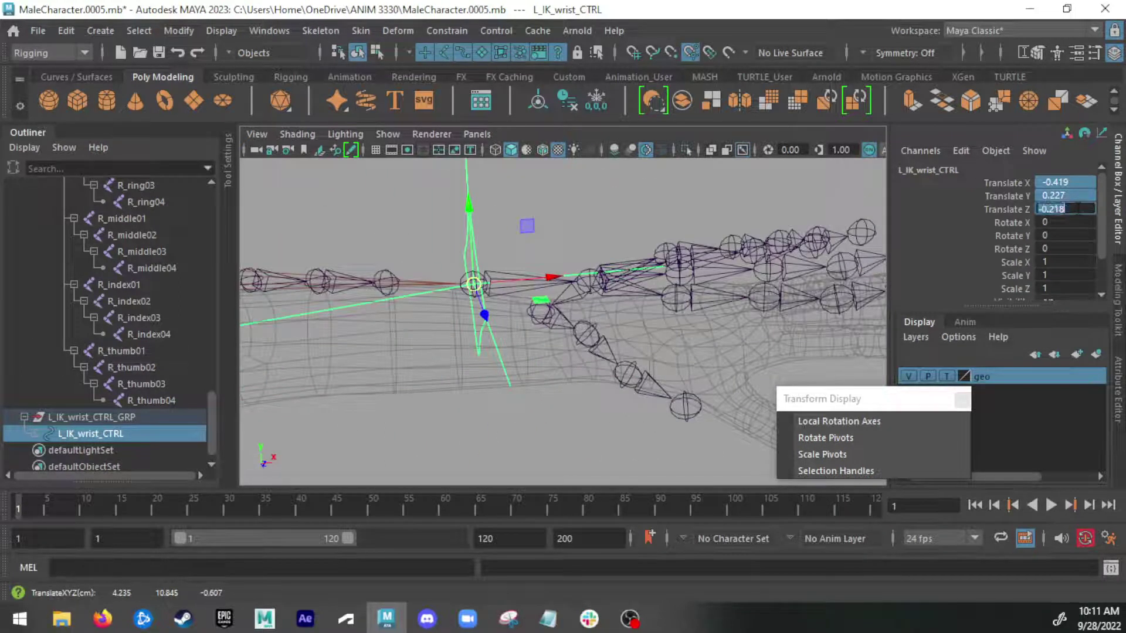
type("0")
key("Return")
Try bending the arm by moving the wrist control toward the elbow, and undo the move
right_click_drag(557, 378, 430, 273, "alt")
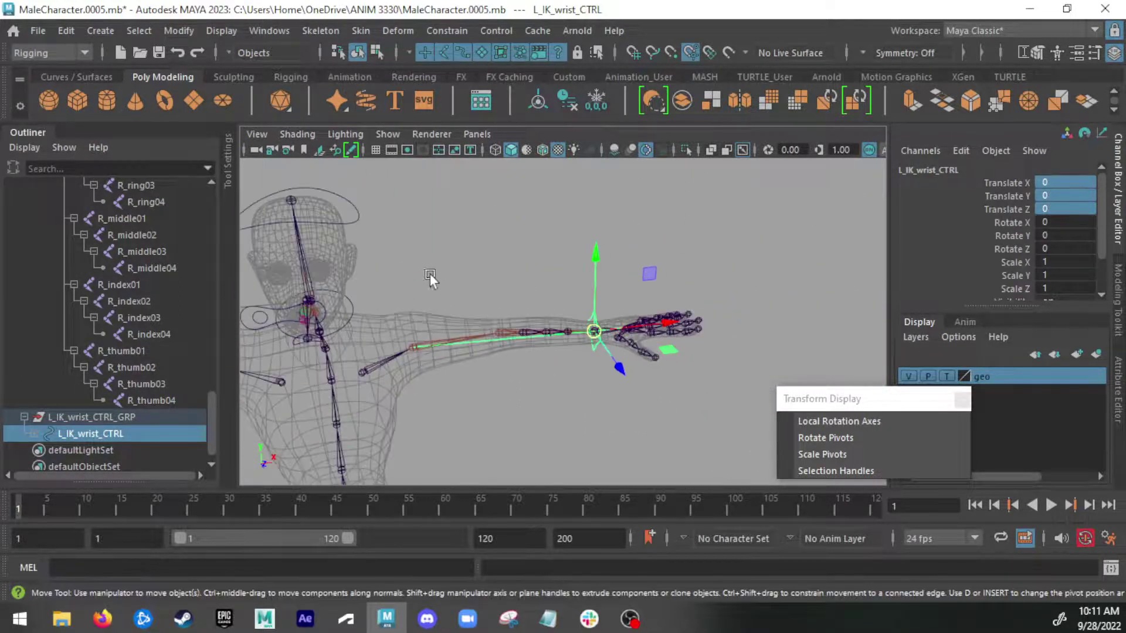
key("q")
left_click_drag(529, 252, 518, 252, "alt")
right_click_drag(518, 252, 649, 315, "alt")
left_click(614, 320)
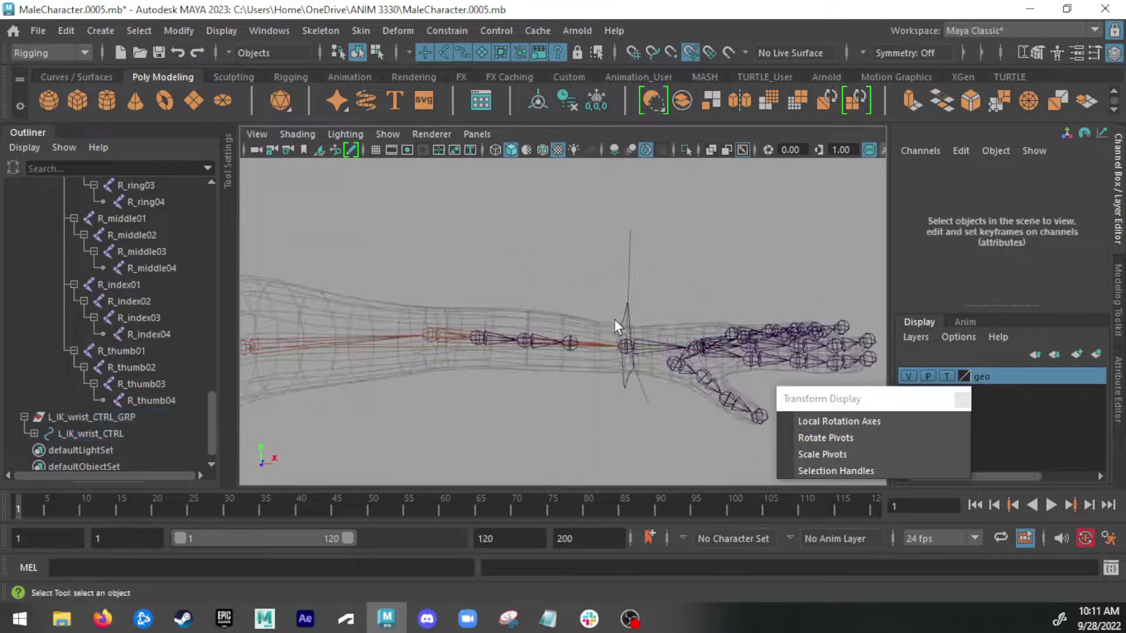
left_click(622, 323)
left_click(630, 335)
key("w")
left_click_drag(632, 335, 466, 323)
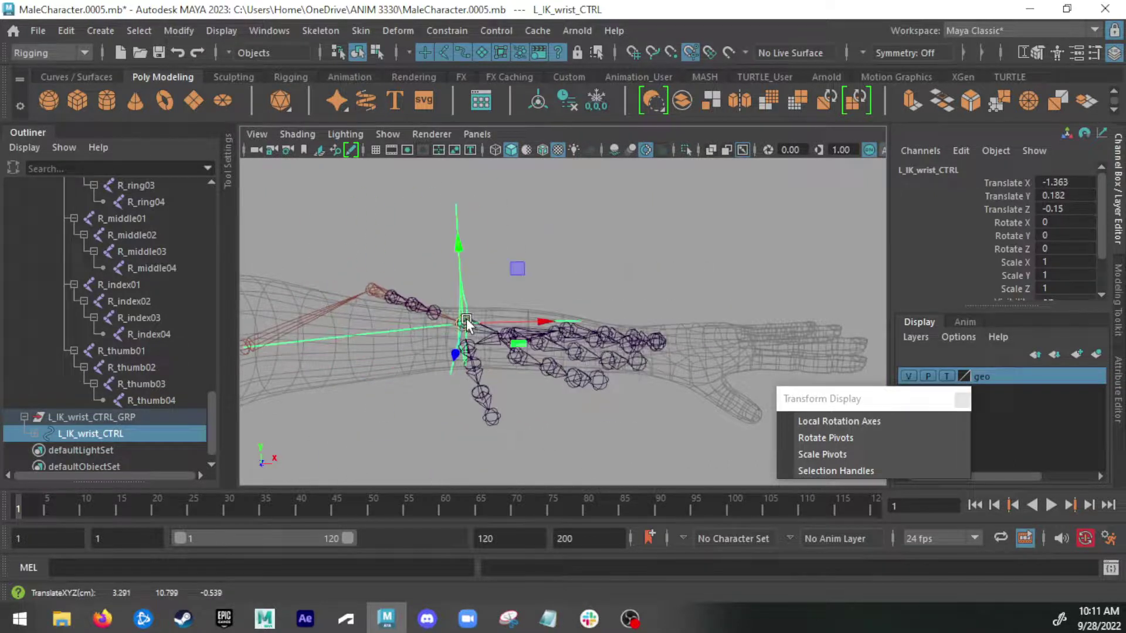
key("ctrl+z")
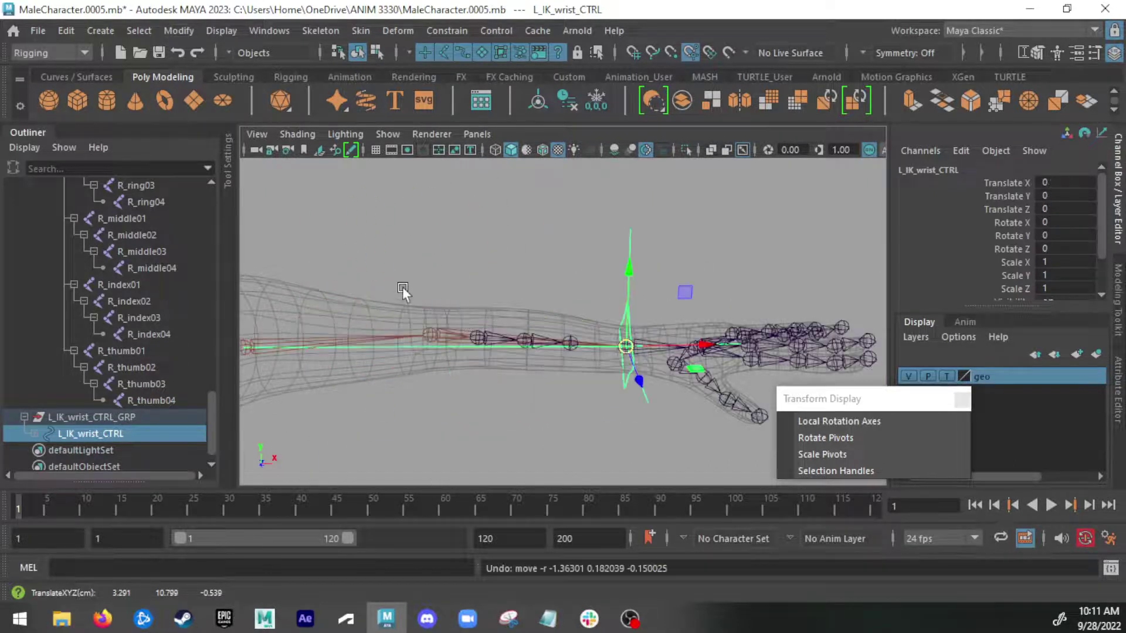
Expand the wrist control's hierarchy, select L_wrist_ikHandle and examine the arm's IK chain around the elbow and shoulder
left_click_drag(402, 287, 414, 305, "alt")
key("q")
middle_click_drag(468, 261, 546, 257, "alt")
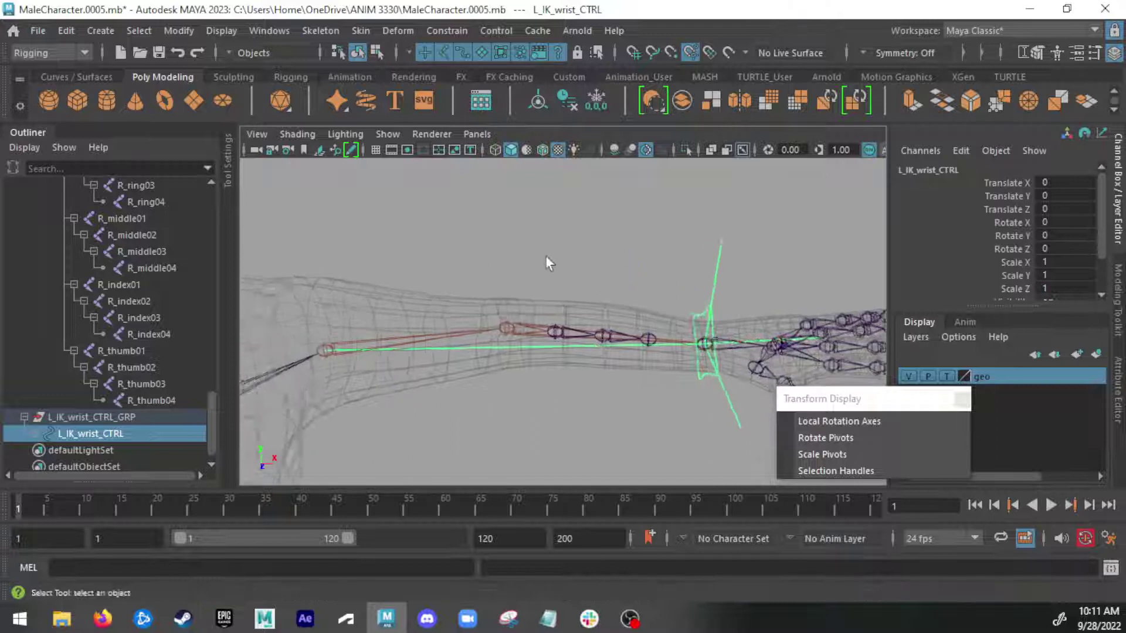
left_click_drag(545, 257, 548, 268, "alt")
left_click(534, 317)
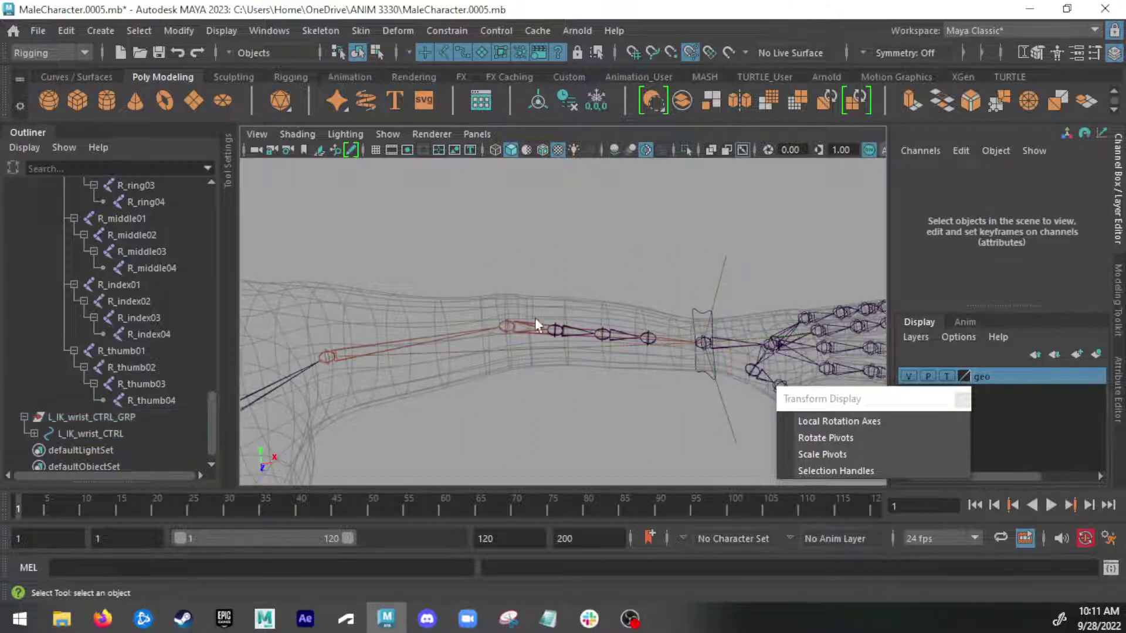
left_click(34, 434)
left_click(145, 450)
left_click(843, 209)
left_click_drag(705, 275, 720, 244, "alt")
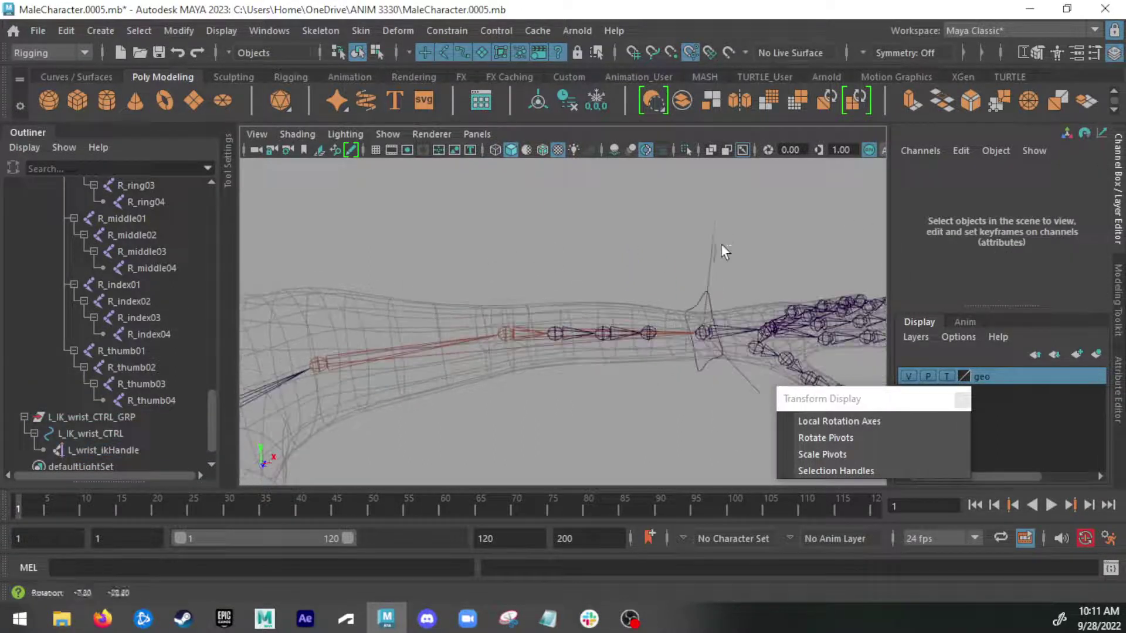
left_click(709, 240)
left_click_drag(546, 281, 497, 309, "alt")
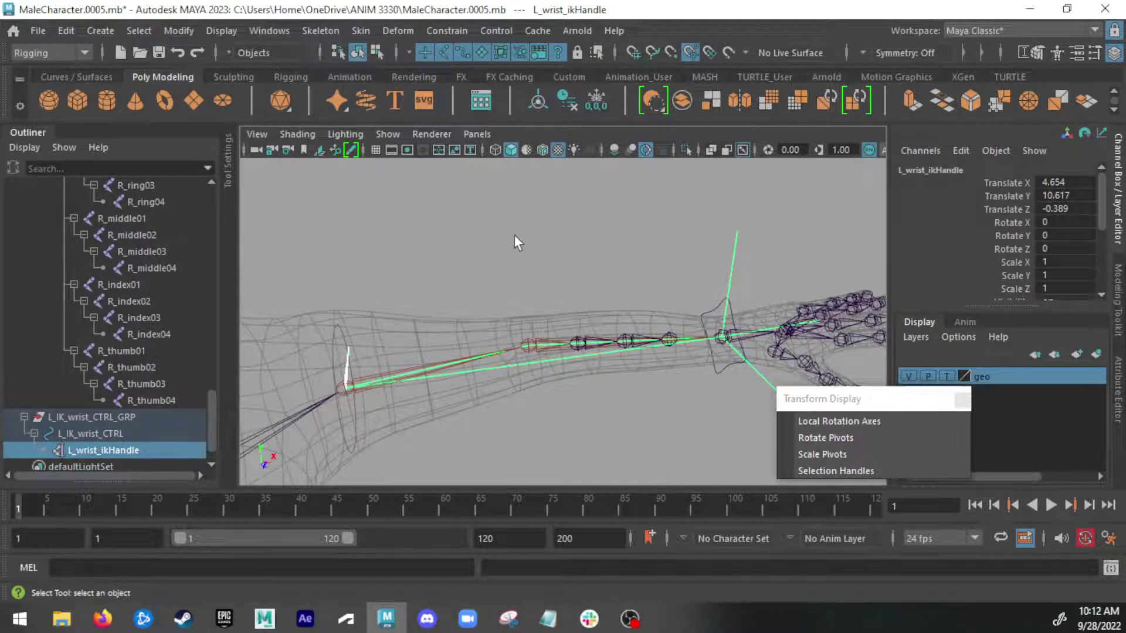
middle_click_drag(507, 285, 528, 196, "alt")
right_click_drag(527, 197, 252, 184, "alt")
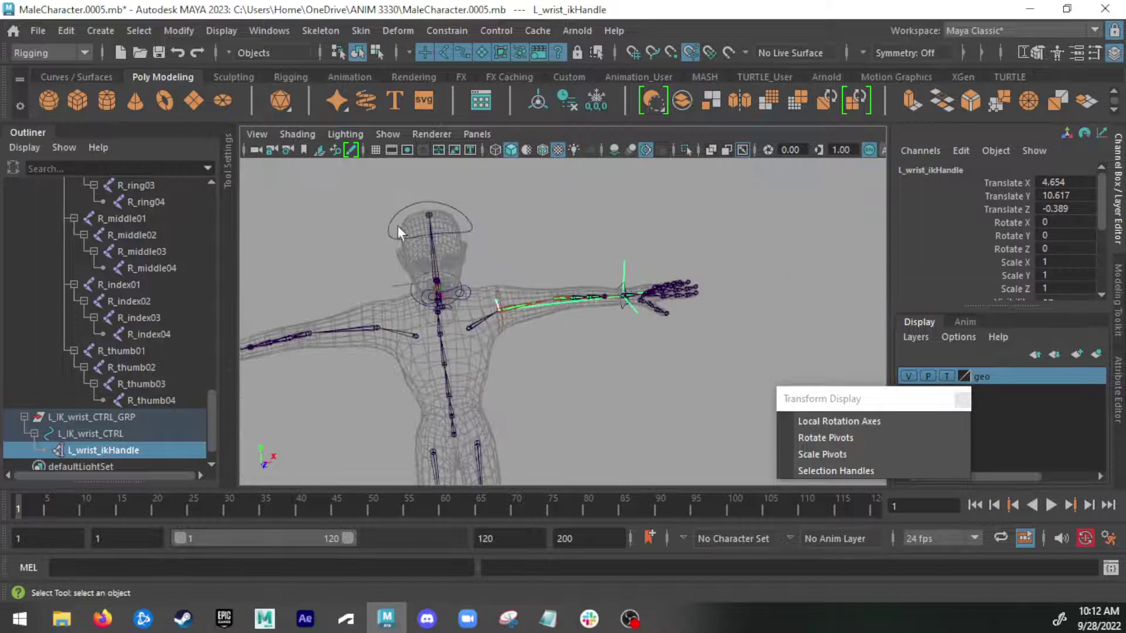
left_click_drag(513, 234, 507, 255, "alt")
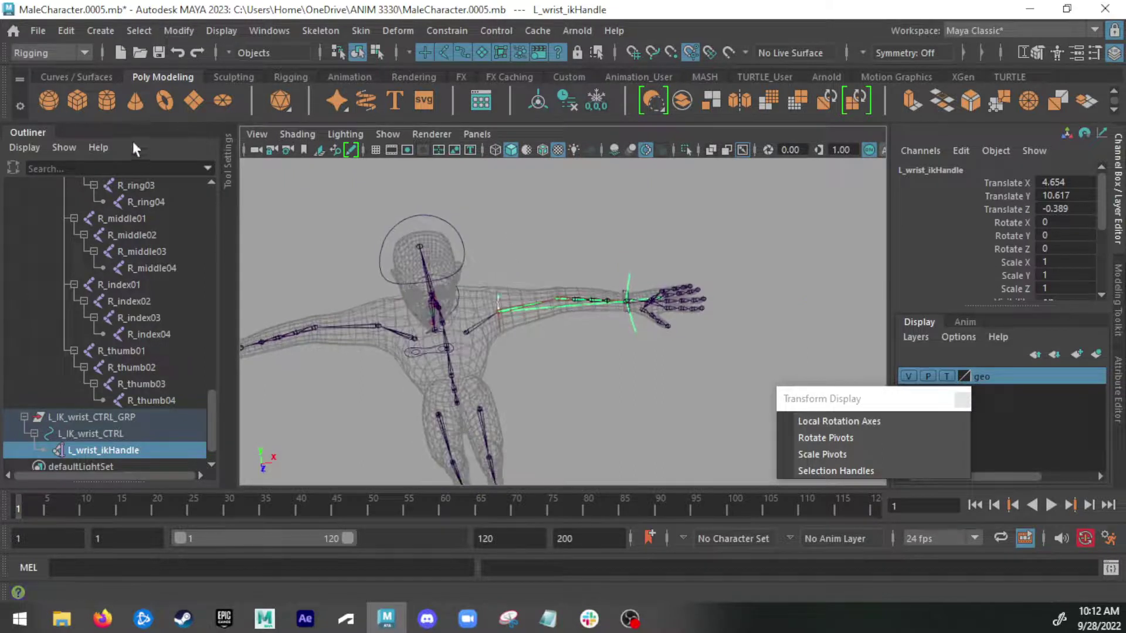
Create a NURBS circle and snap it to the left elbow joint
left_click(65, 77)
left_click(49, 100)
key("f")
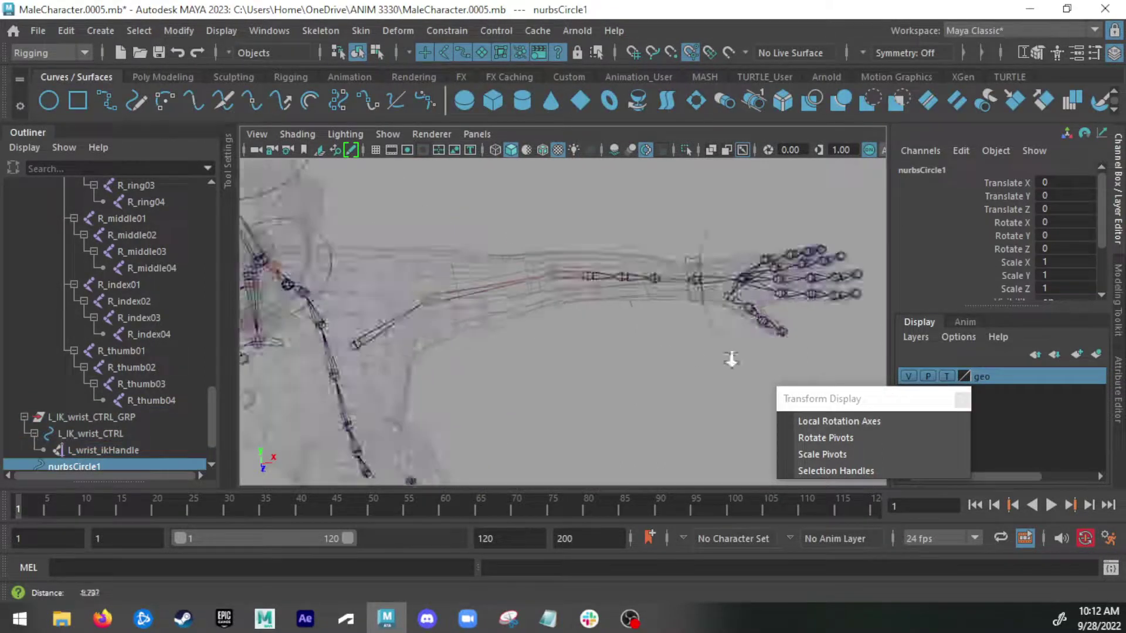
middle_click_drag(549, 274, 547, 321, "alt")
key("w")
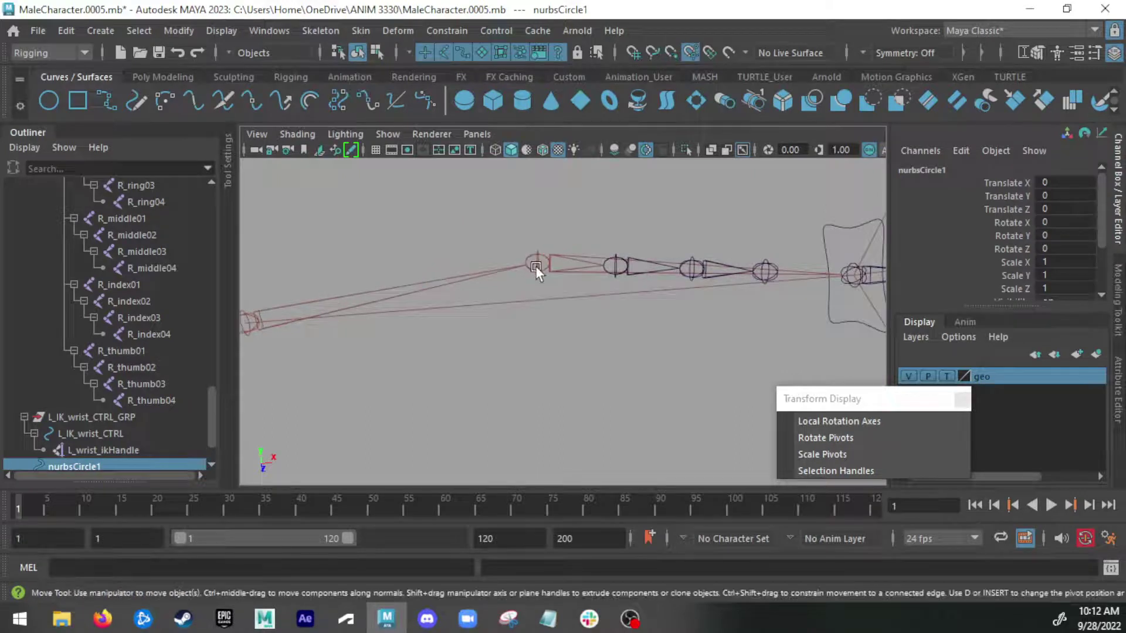
middle_click(536, 264)
left_click_drag(536, 266, 530, 314, "alt")
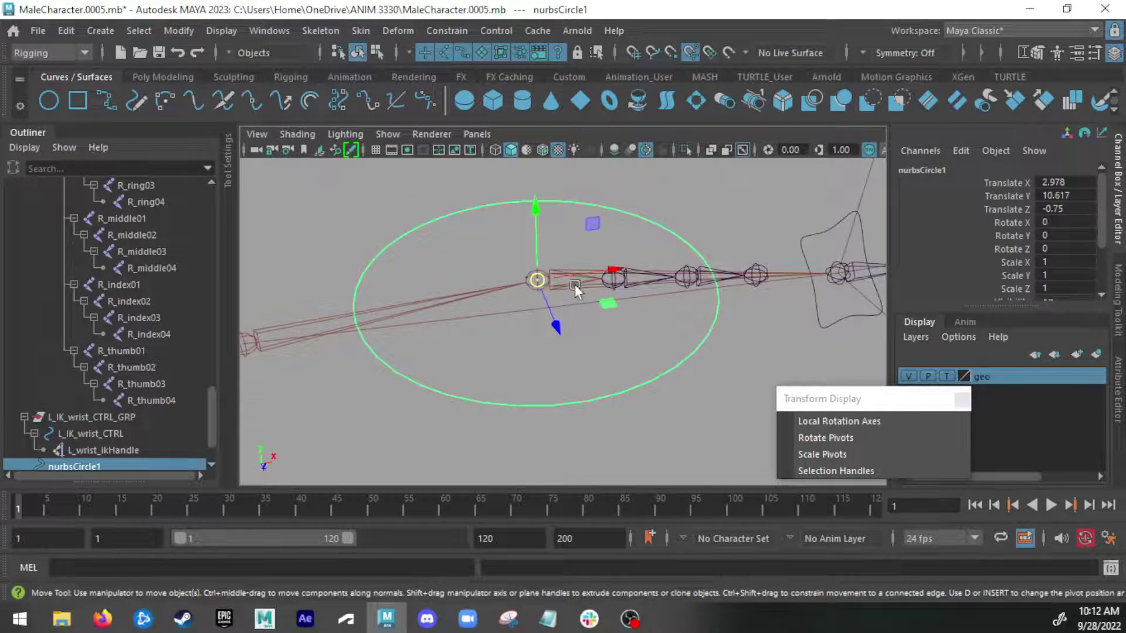
Rotate the new circle upright with Rotate X set to 90
mouse_move(574, 284)
left_mouse_down("alt")
mouse_move(616, 290)
mouse_move(561, 290)
left_mouse_up("alt")
key("e")
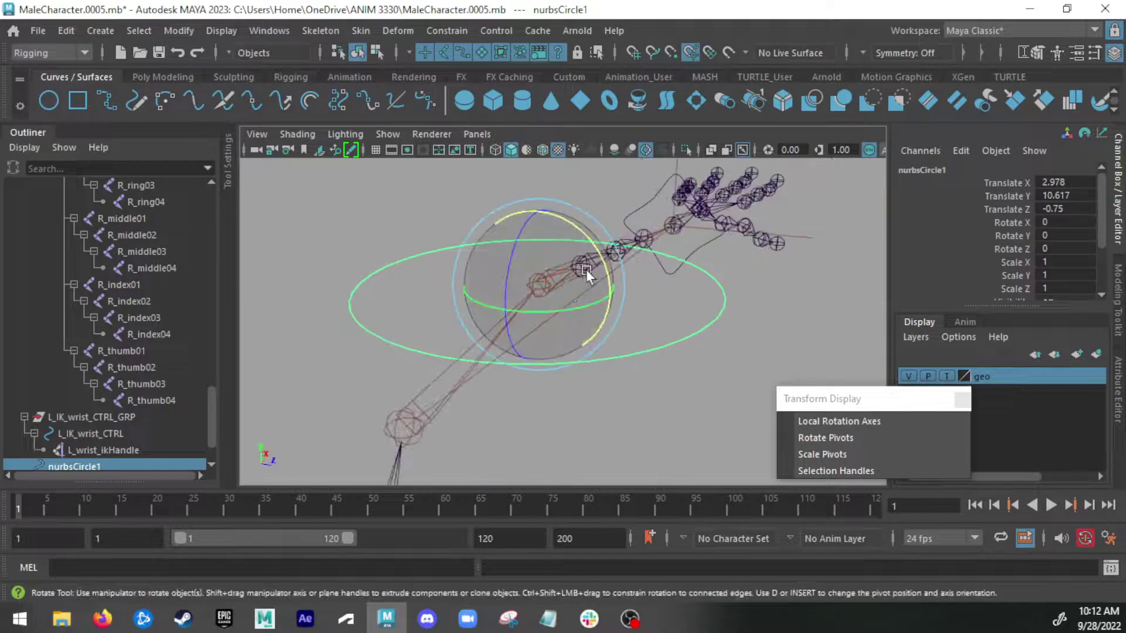
left_click_drag(598, 243, 765, 277)
left_click(1088, 223)
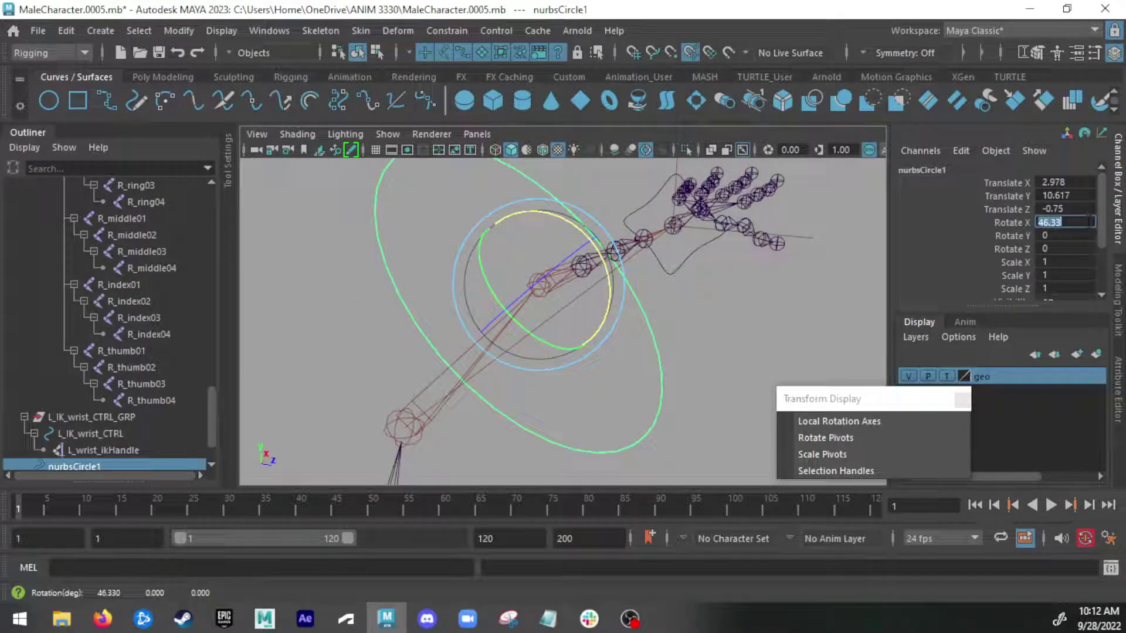
type("90")
key("Return")
Scale the circle uniformly to about 0.261 and move it behind the elbow to a Translate Z of about -2.466
left_click_drag(633, 293, 652, 387, "alt")
key("r")
key("w")
left_click_drag(631, 345, 610, 328, "alt")
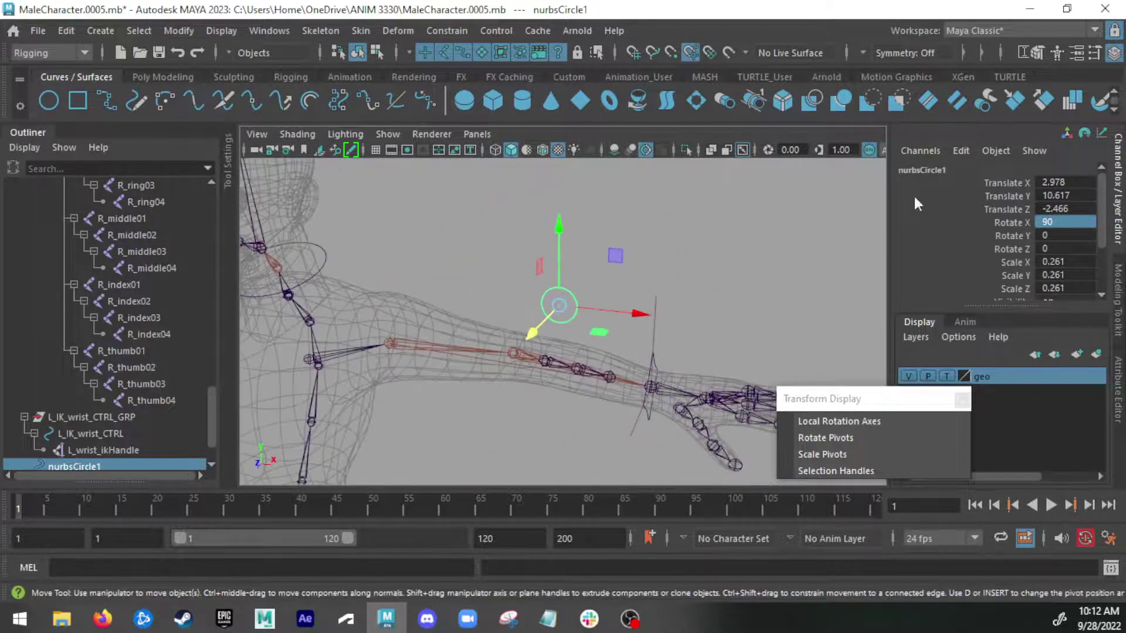
Rename the elbow circle as L_IK_elbow_CTRL
double_click(922, 170)
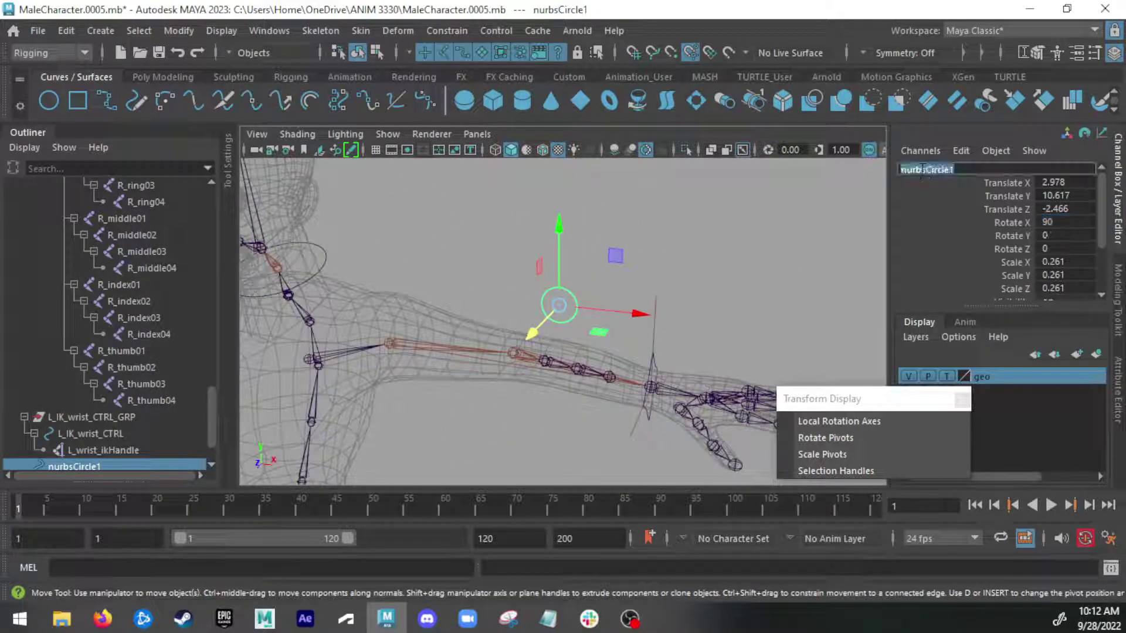
type("L_IK_elbow_CTRL")
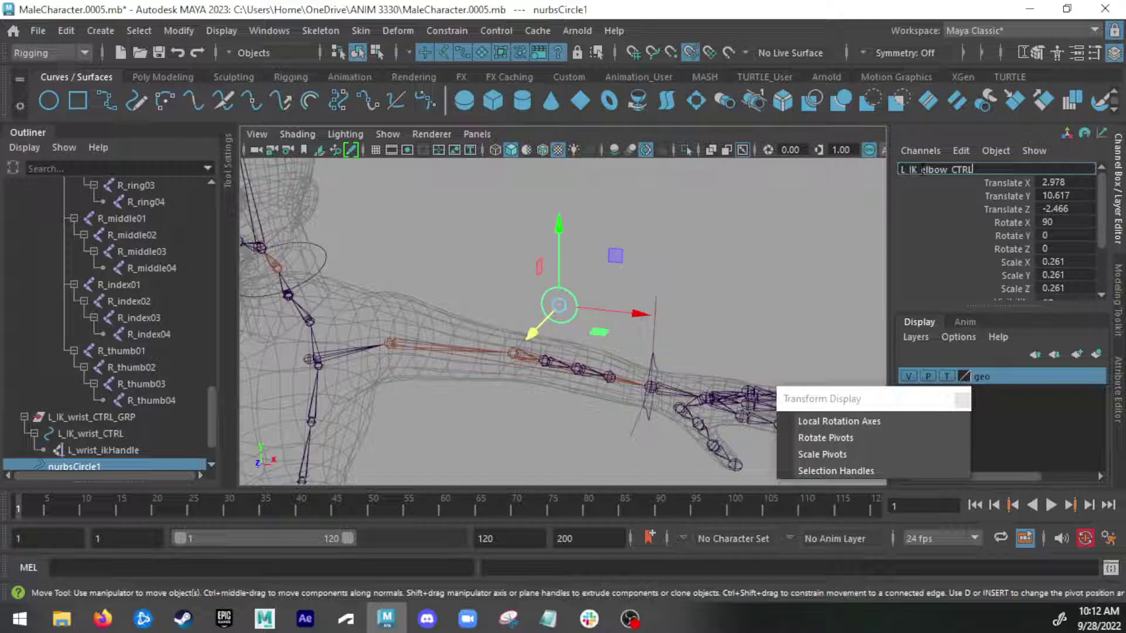
key("Return")
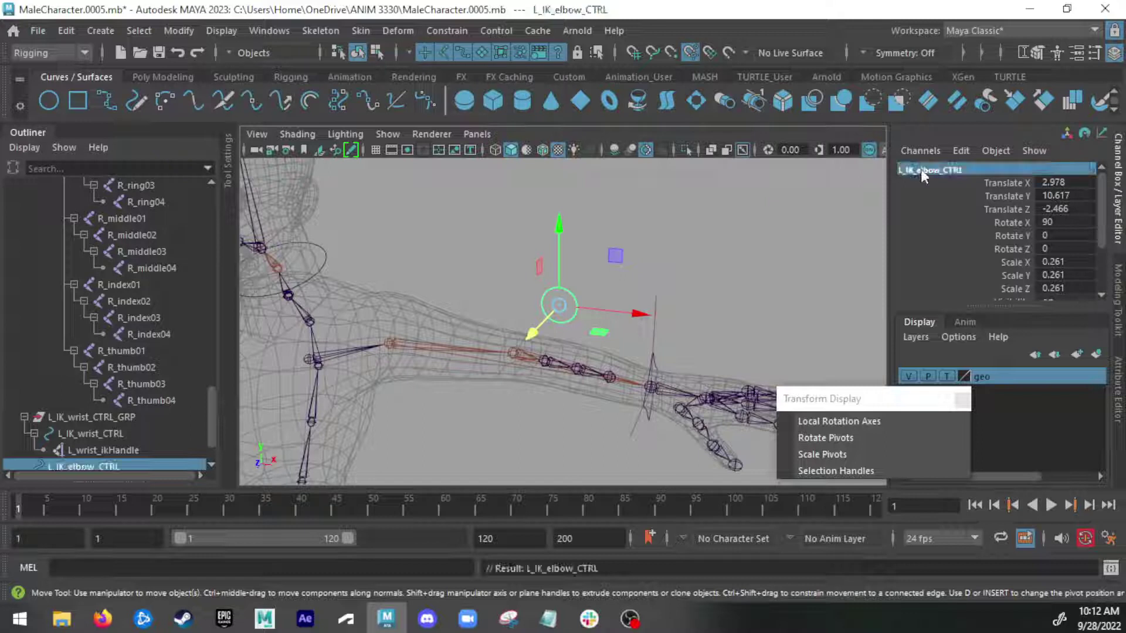
Freeze the elbow control's transformations and delete its construction history
left_click(170, 77)
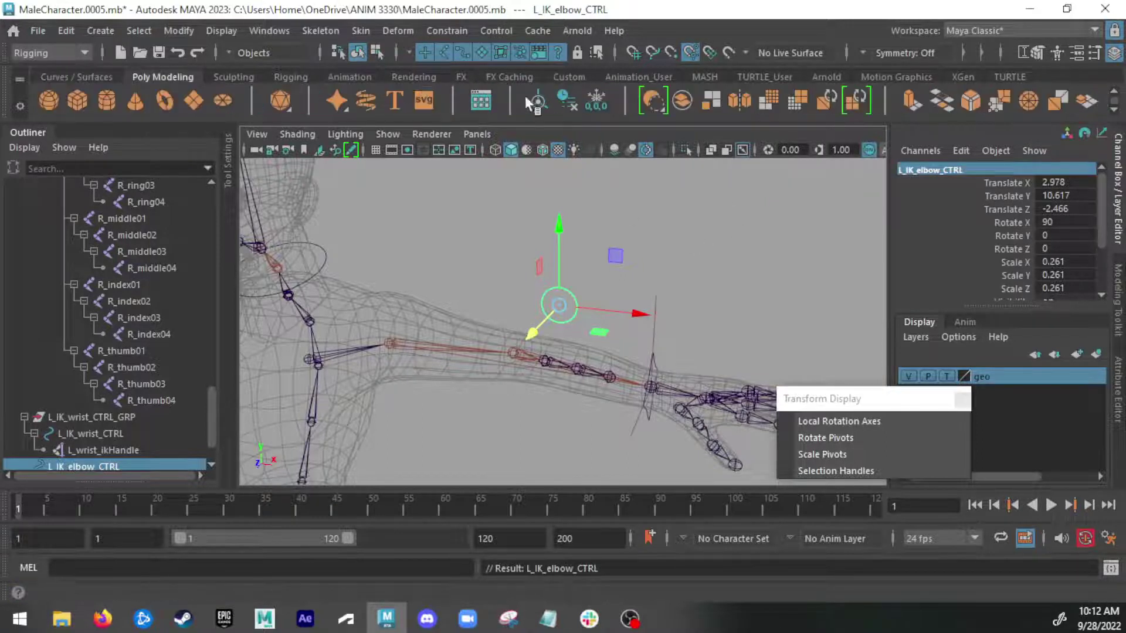
left_click(598, 101)
left_click(562, 101)
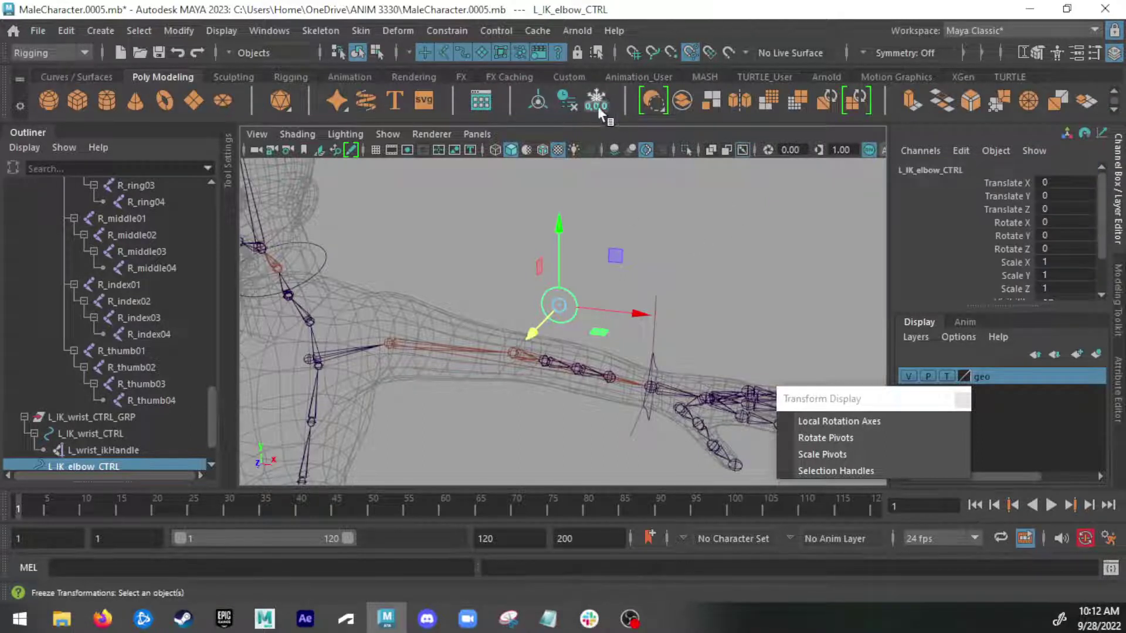
Group L_IK_elbow_CTRL, freeze the new group's transformations and center its pivot
mouse_move(537, 280)
left_mouse_down("alt")
mouse_move(567, 336)
mouse_move(541, 300)
left_mouse_up("alt")
middle_click_drag(541, 301, 619, 292, "alt")
scroll(94, 426, "down", 1)
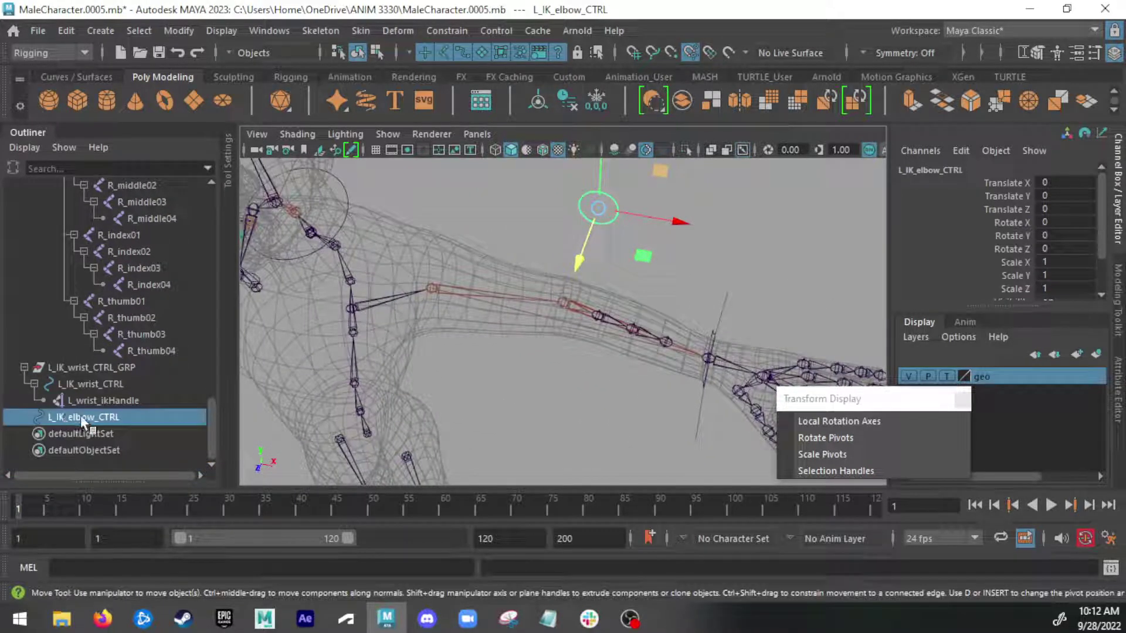
key("ctrl+g")
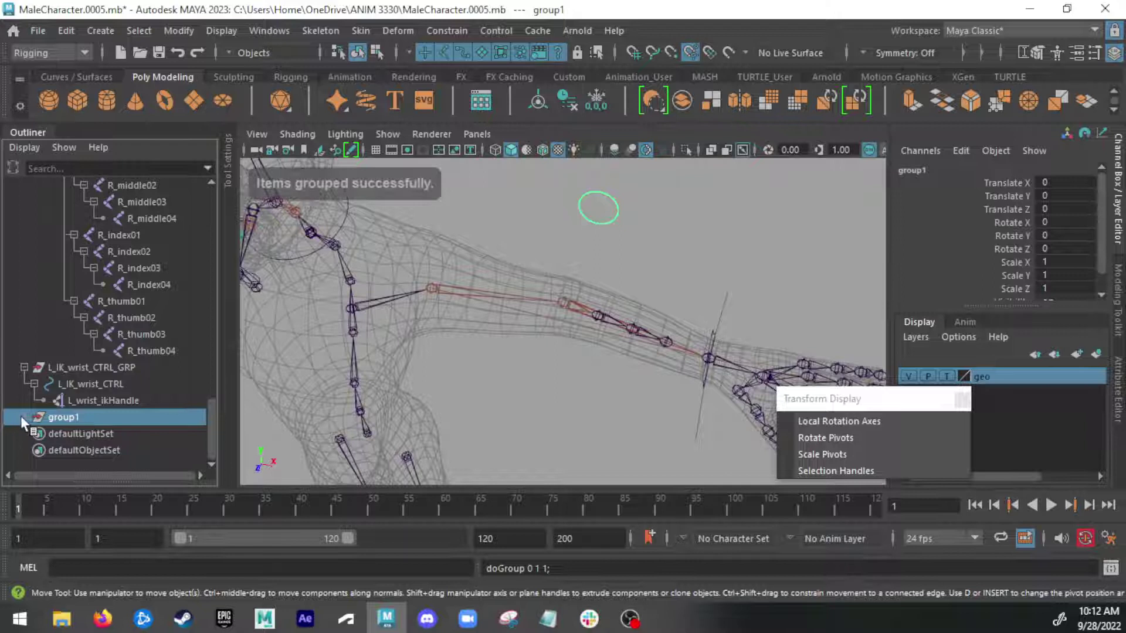
left_click(23, 416)
left_click(596, 107)
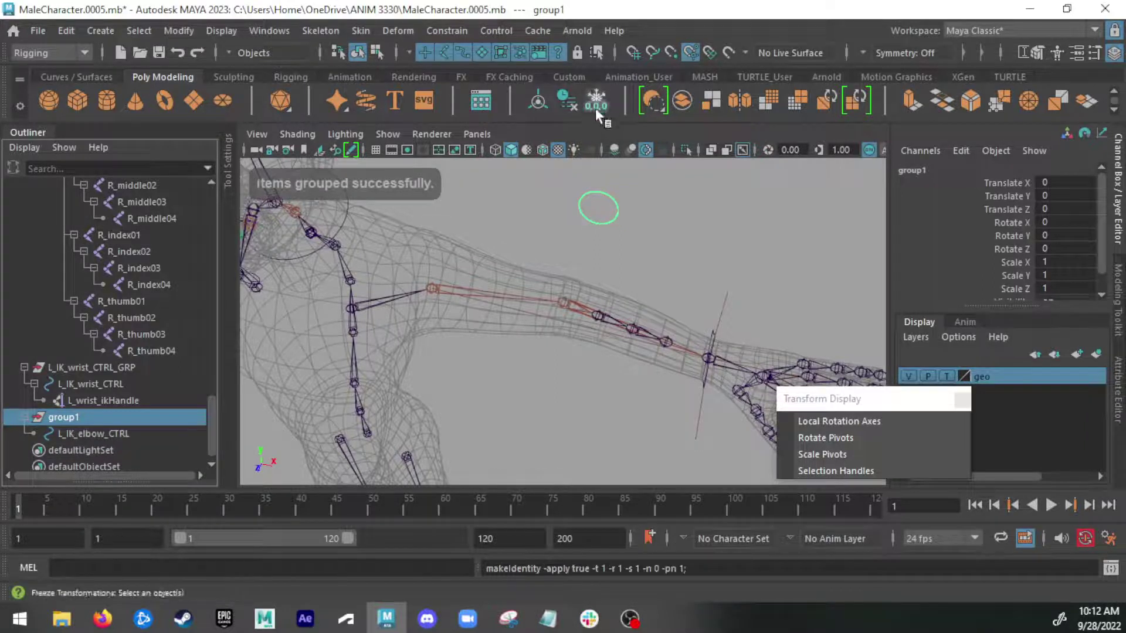
left_click(538, 103)
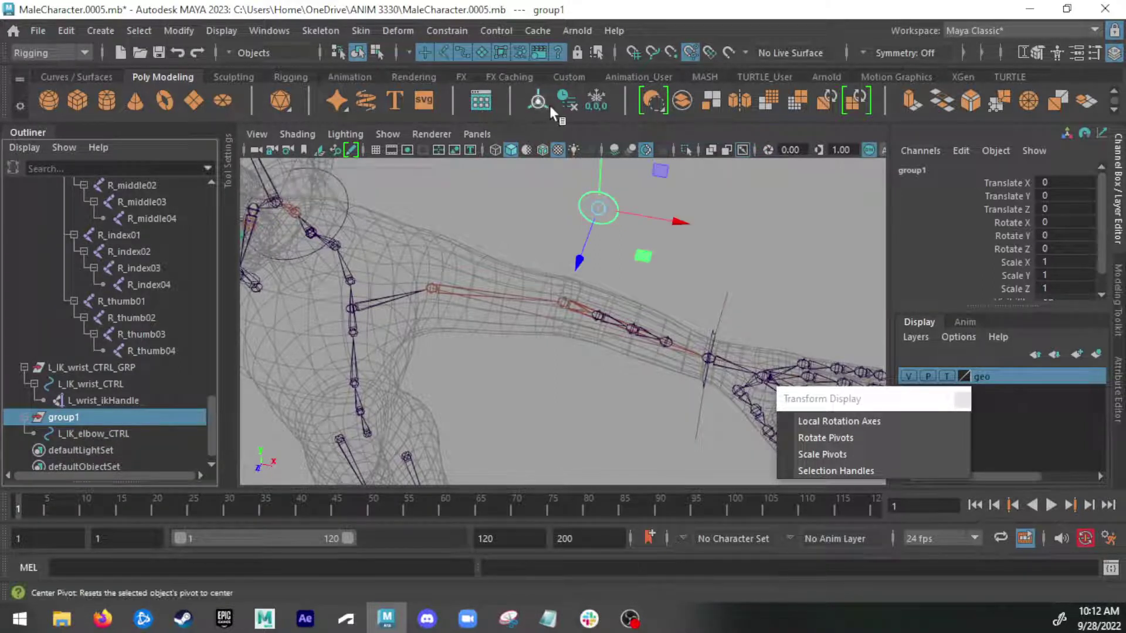
Rename the elbow control's parent group as L_IK_elbow_CTRL_GRP
left_click(89, 433)
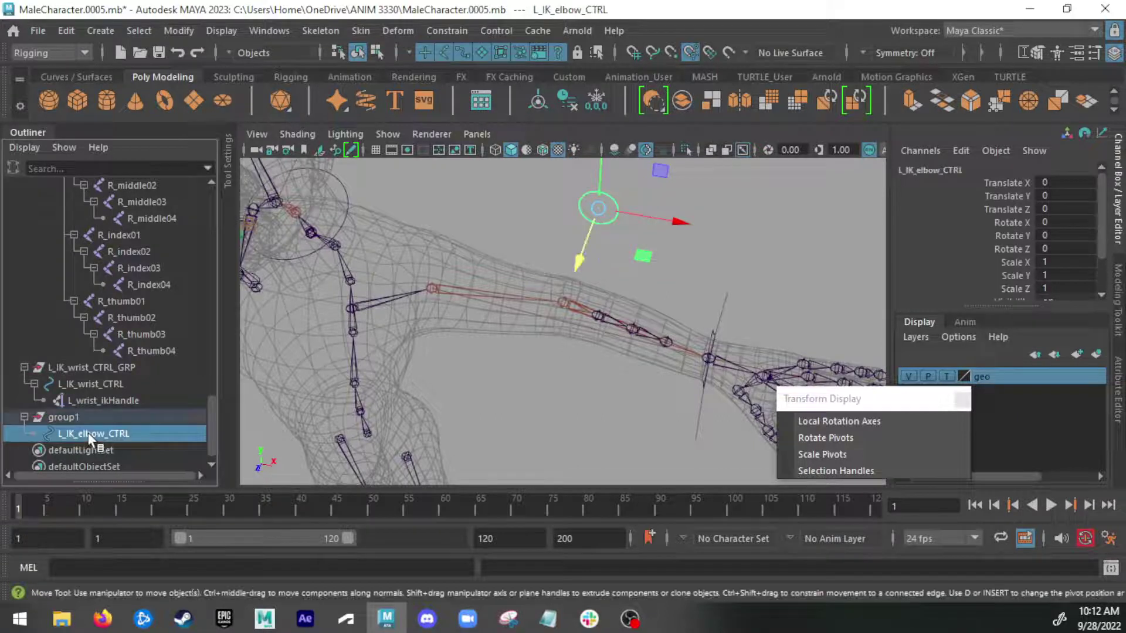
double_click(88, 433)
key("ctrl+c")
double_click(69, 417)
key("ctrl+v")
key("Return")
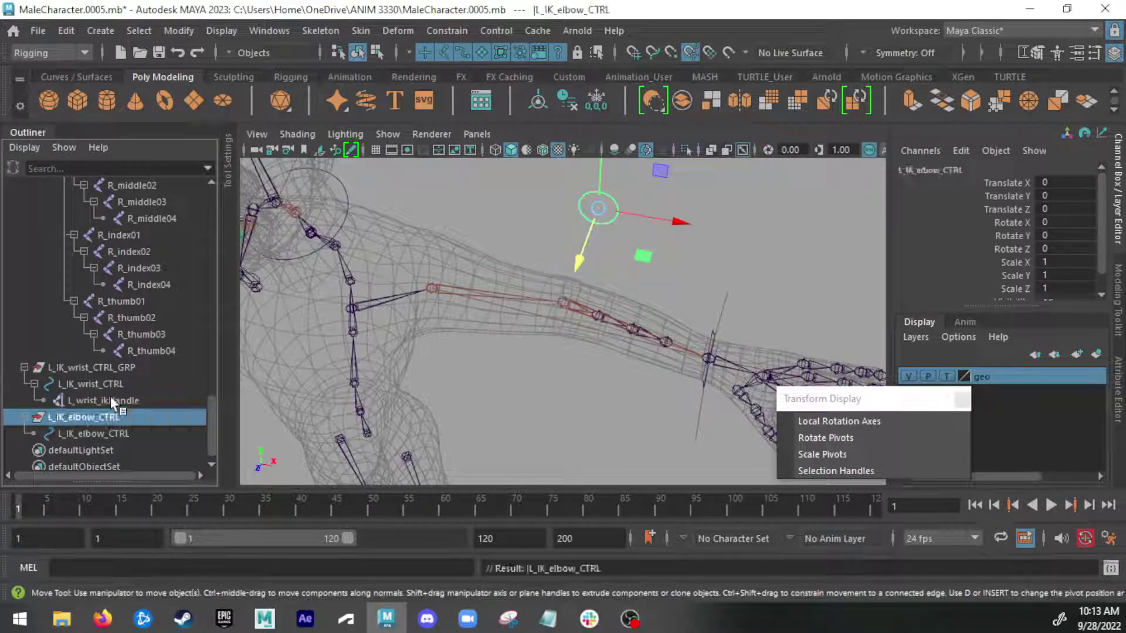
double_click(117, 419)
left_click(130, 416)
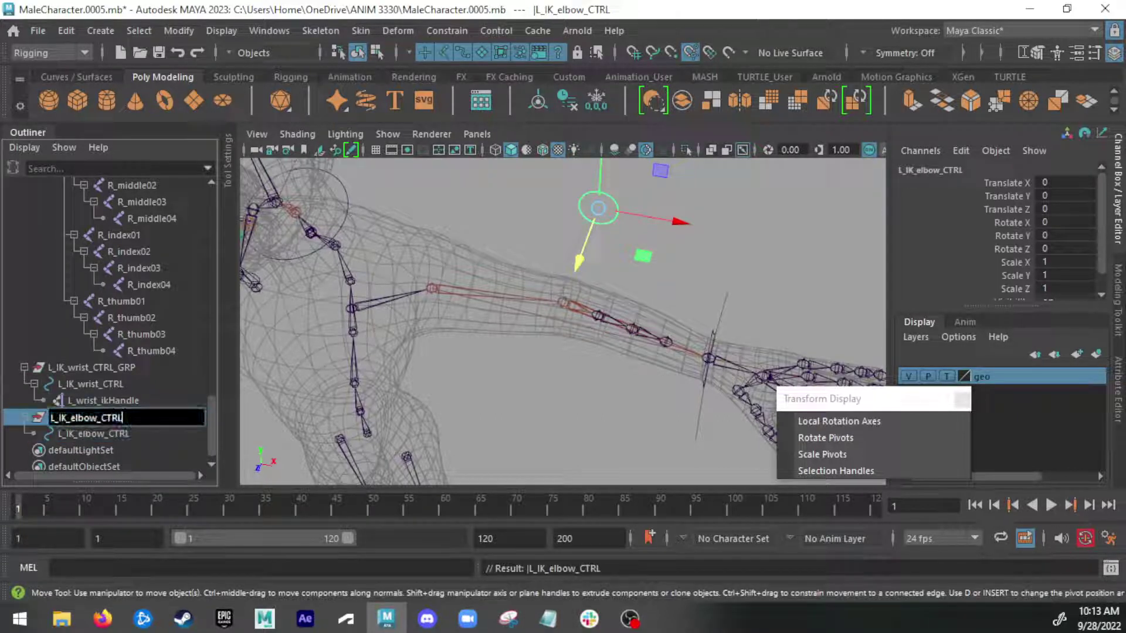
type("_GRP")
key("Return")
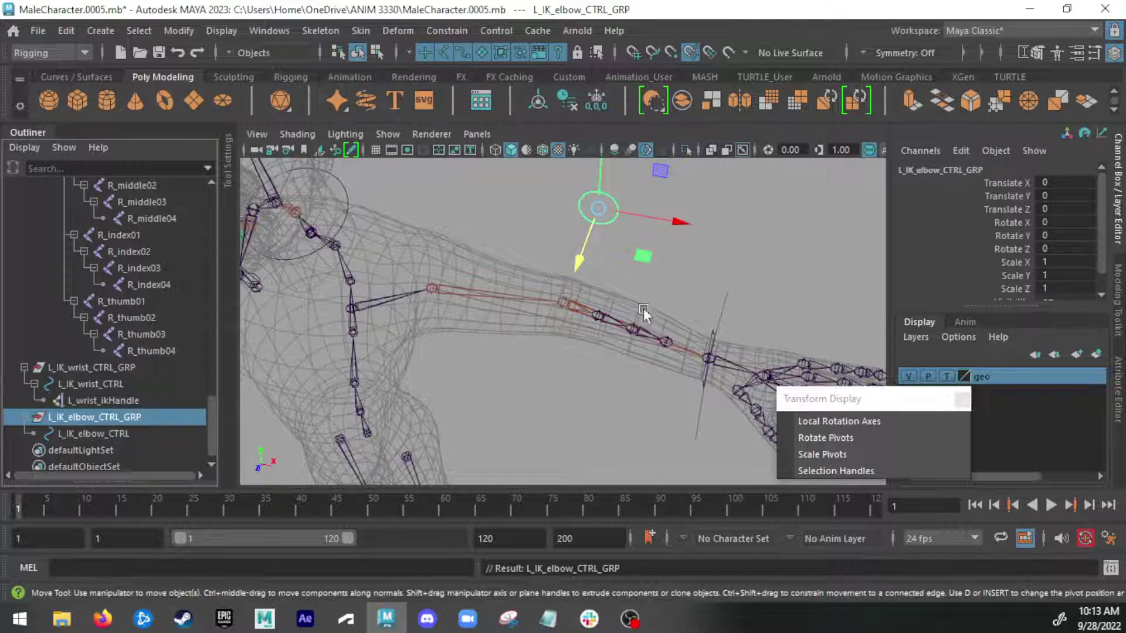
Try to create a Pole Vector constraint with L_wrist_ikHandle selected first and L_IK_elbow_CTRL second
middle_click_drag(607, 251, 602, 273, "alt")
key("q")
left_click(538, 244)
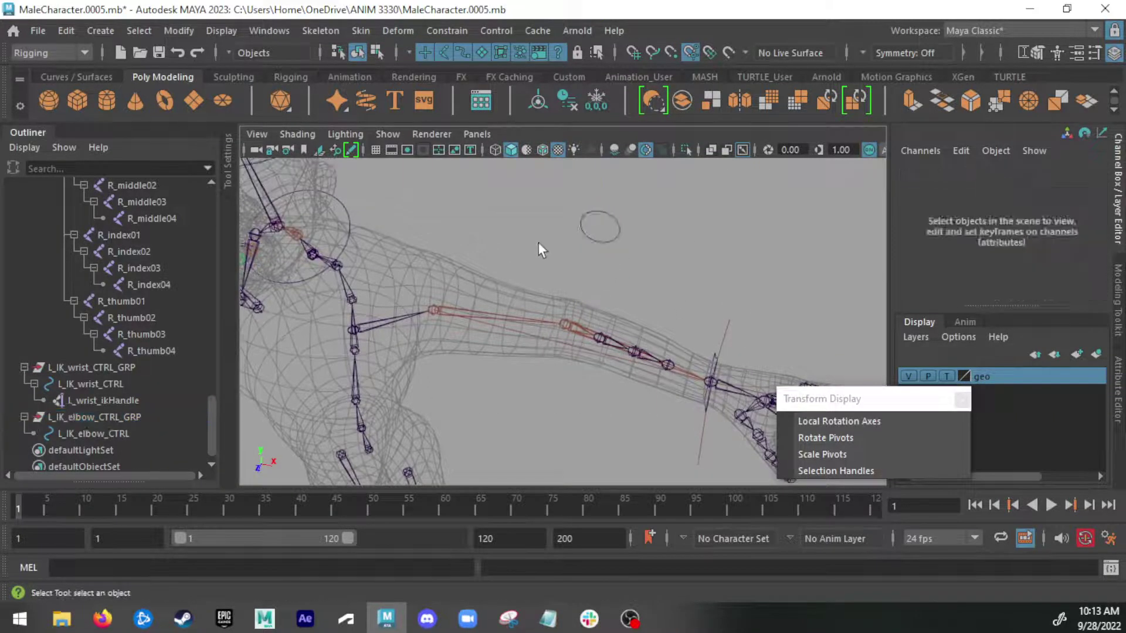
left_click_drag(539, 244, 557, 282, "alt")
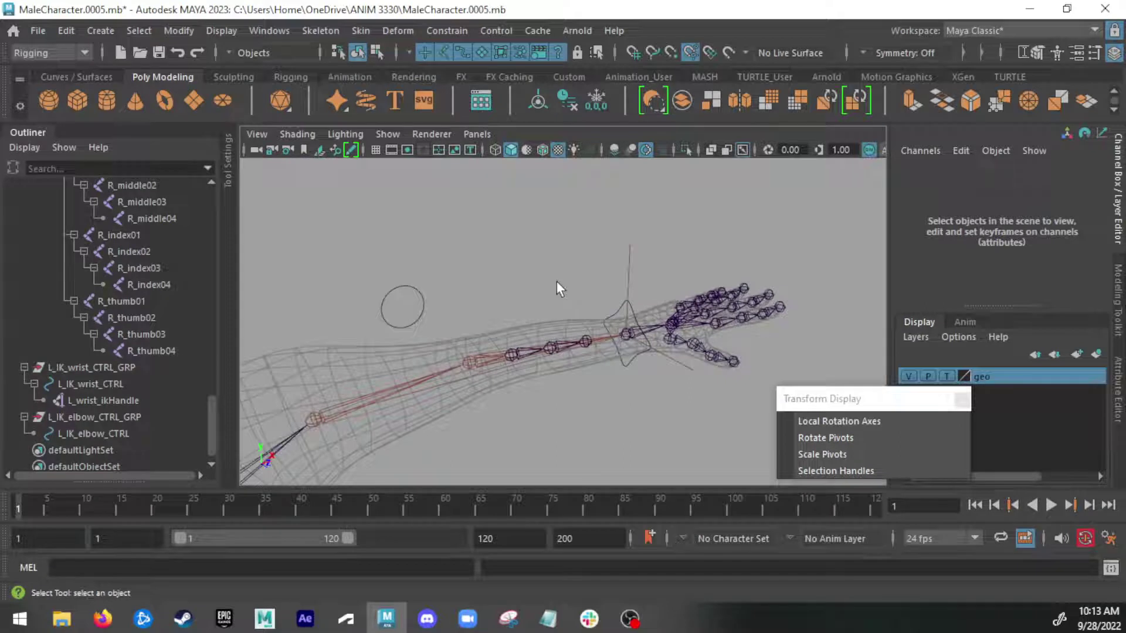
left_click(631, 261)
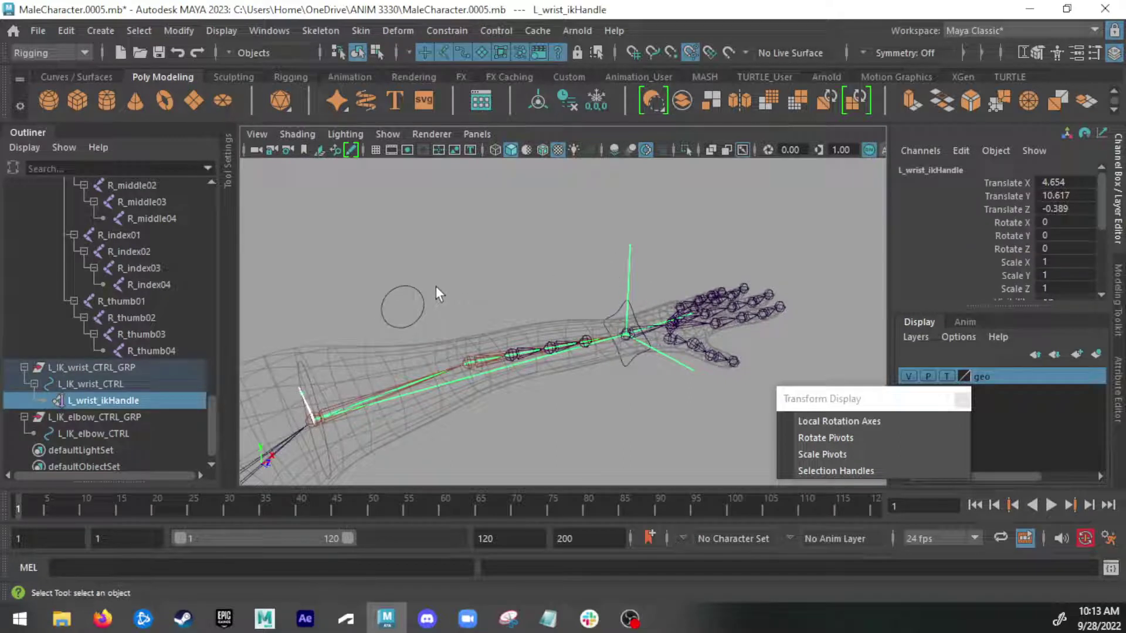
left_click_drag(435, 286, 403, 304, "shift")
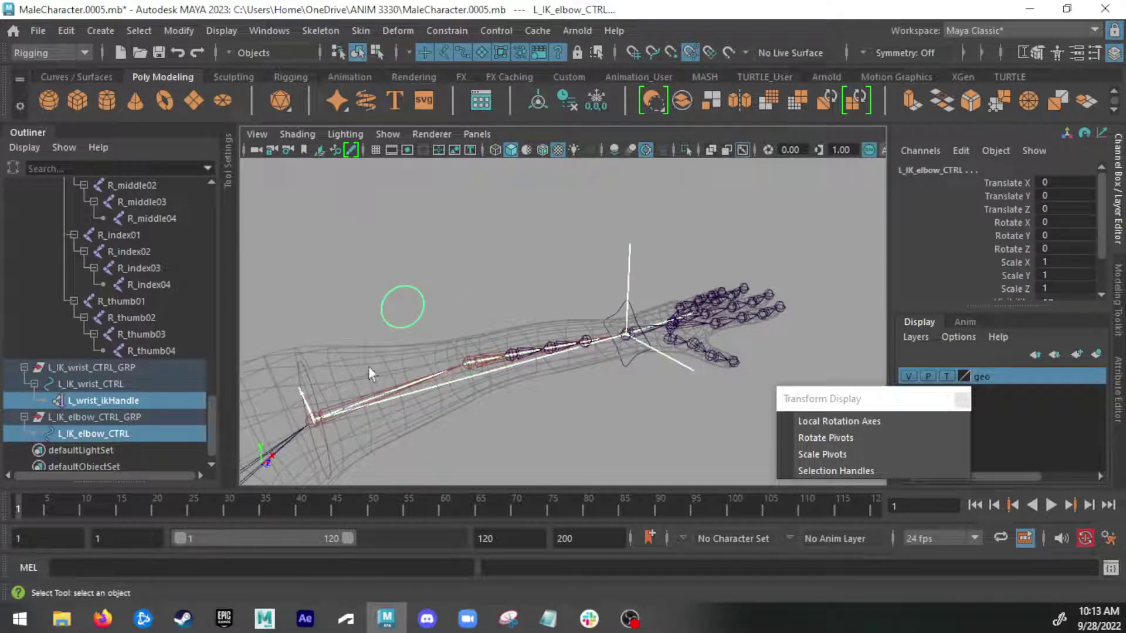
left_click(440, 33)
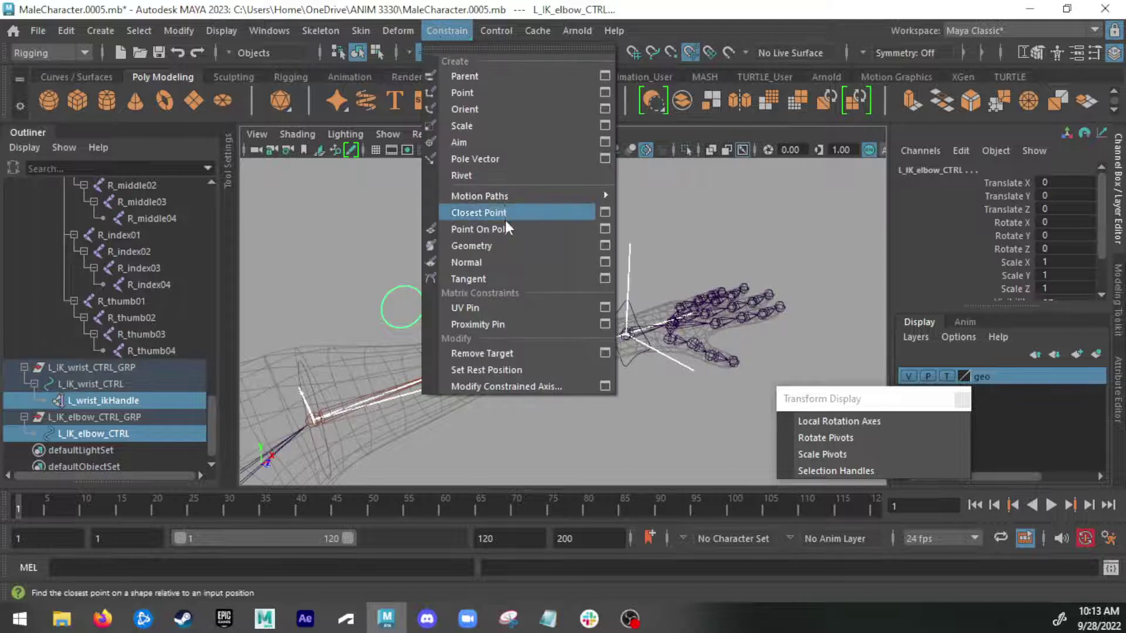
left_click(501, 158)
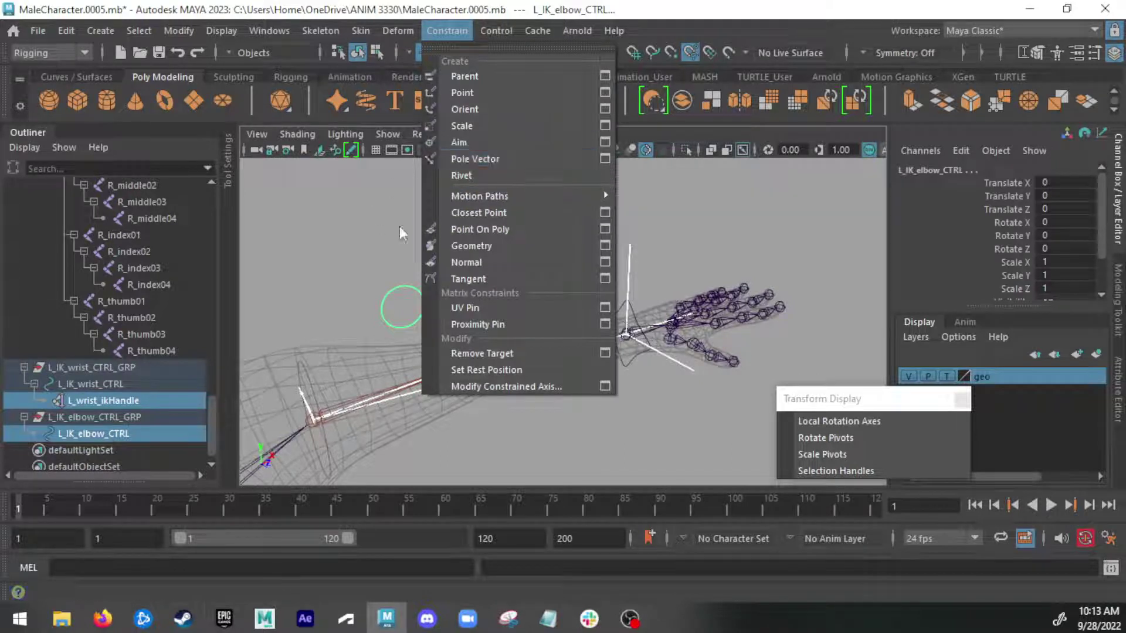
left_click(645, 251)
left_click(631, 264)
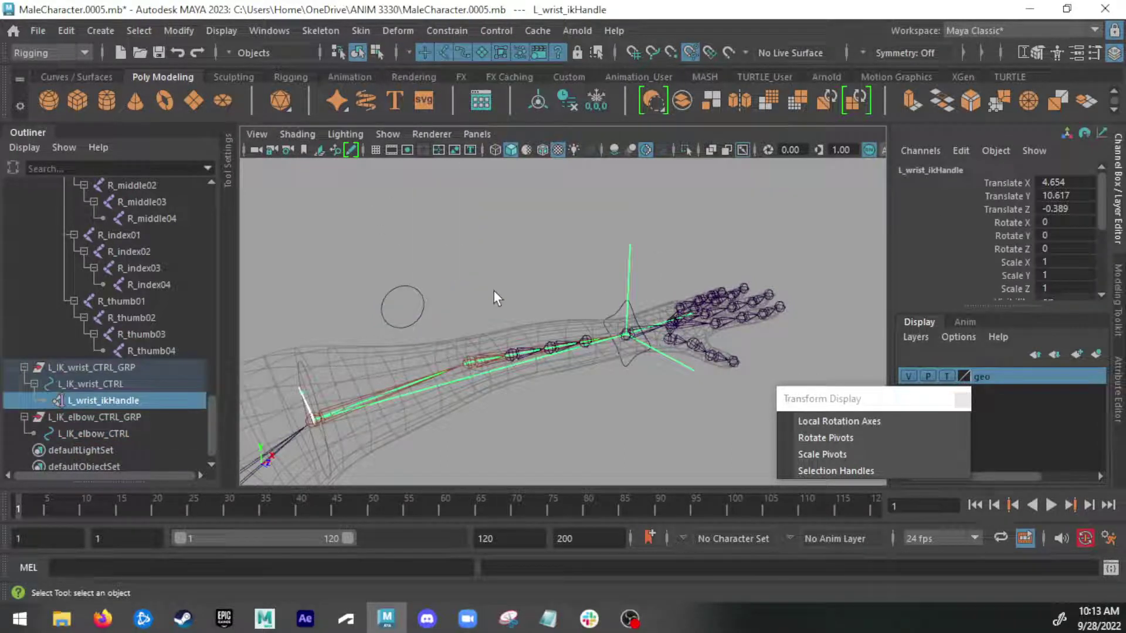
left_click(417, 293, "shift")
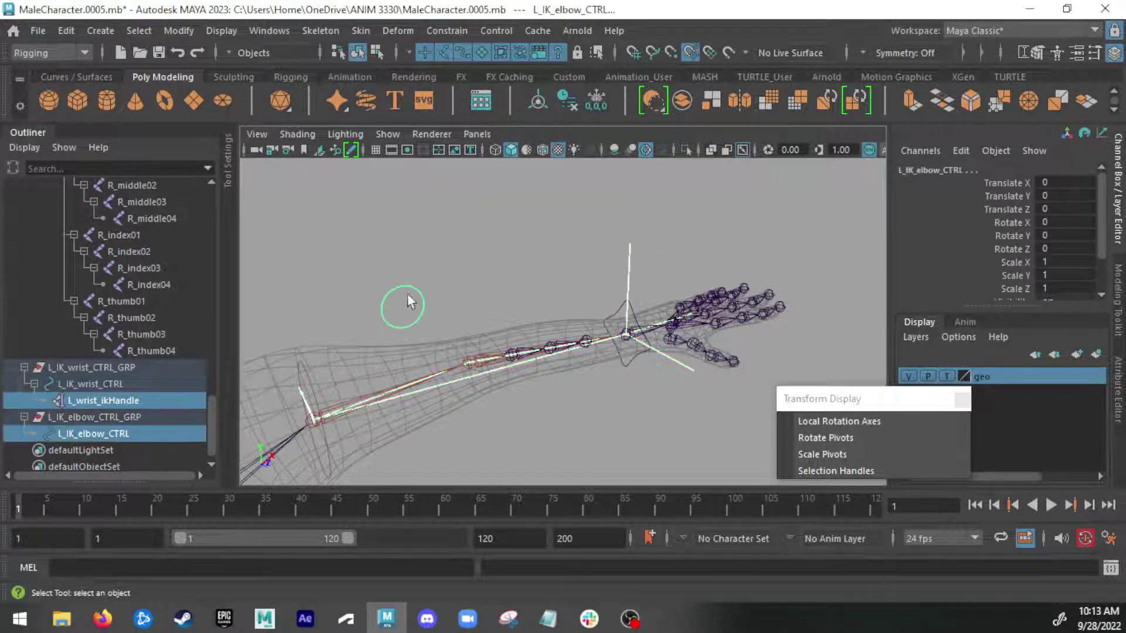
left_click(455, 29)
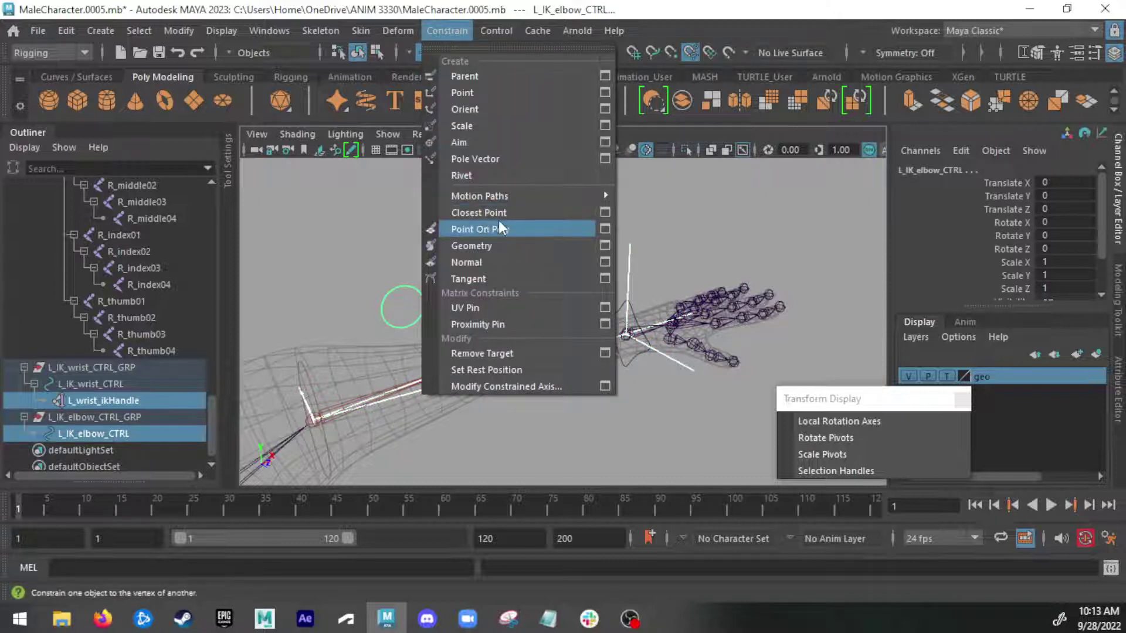
left_click(516, 158)
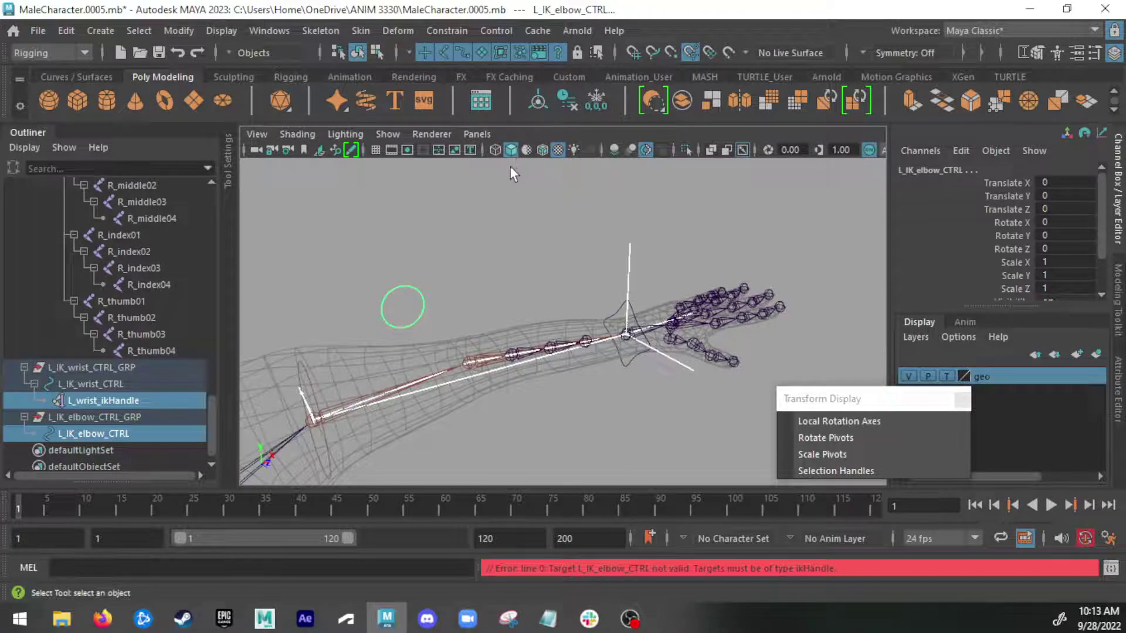
Pole Vector constrain L_wrist_ikHandle to L_IK_elbow_CTRL, selecting the elbow control first and the IK handle last
left_click(458, 279)
left_click_drag(402, 308, 402, 308)
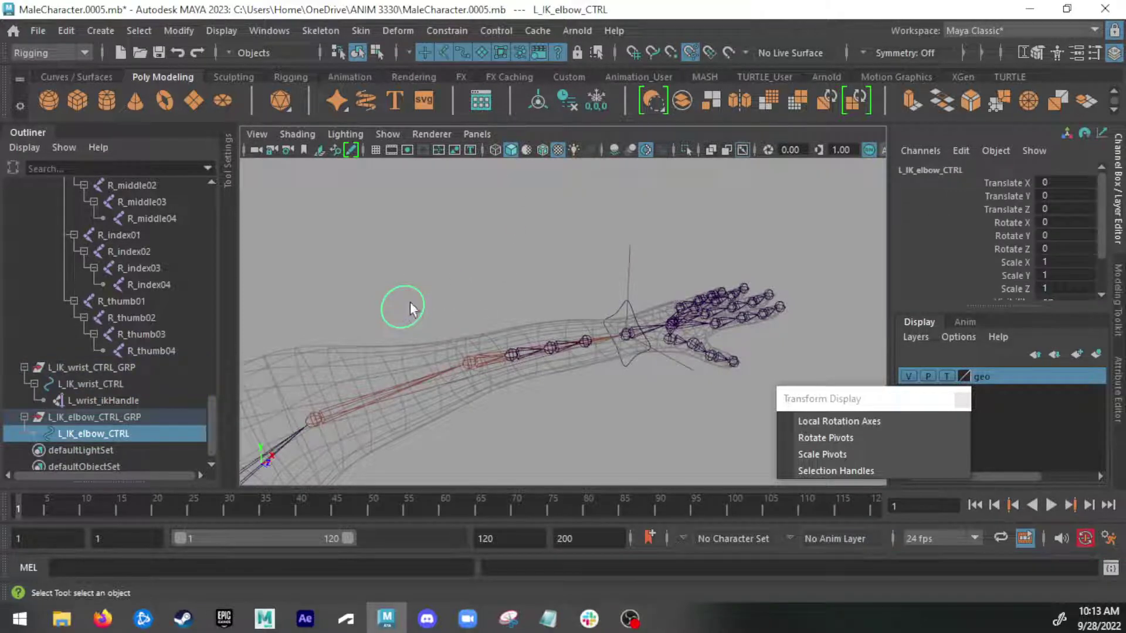
left_click_drag(642, 241, 619, 252, "shift")
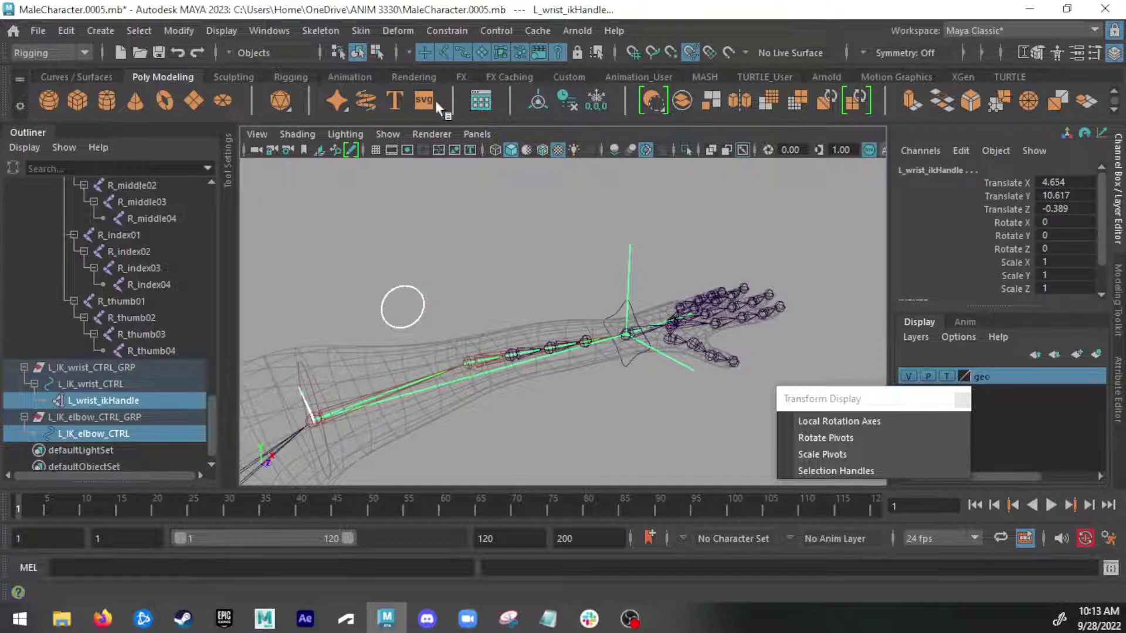
left_click(425, 297)
left_click(623, 253, "shift")
left_click(447, 30)
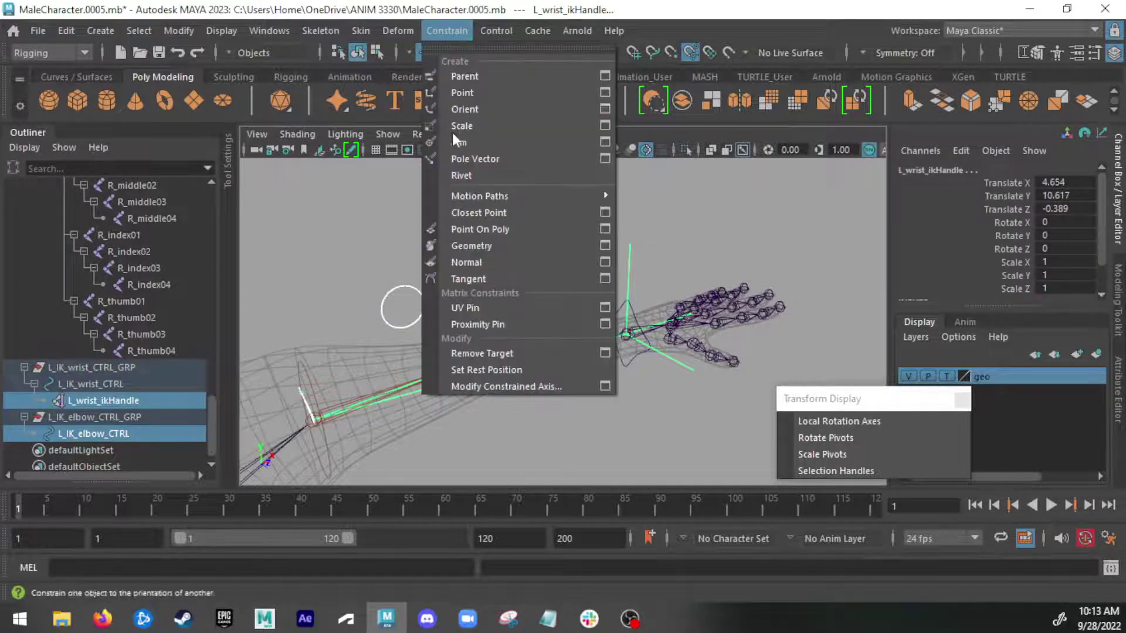
left_click(470, 160)
left_click(513, 288)
Test the pole vector by moving the elbow control freely, and undo the move
left_click_drag(509, 287, 476, 368, "alt")
left_click(492, 241)
key("w")
key("ctrl+z")
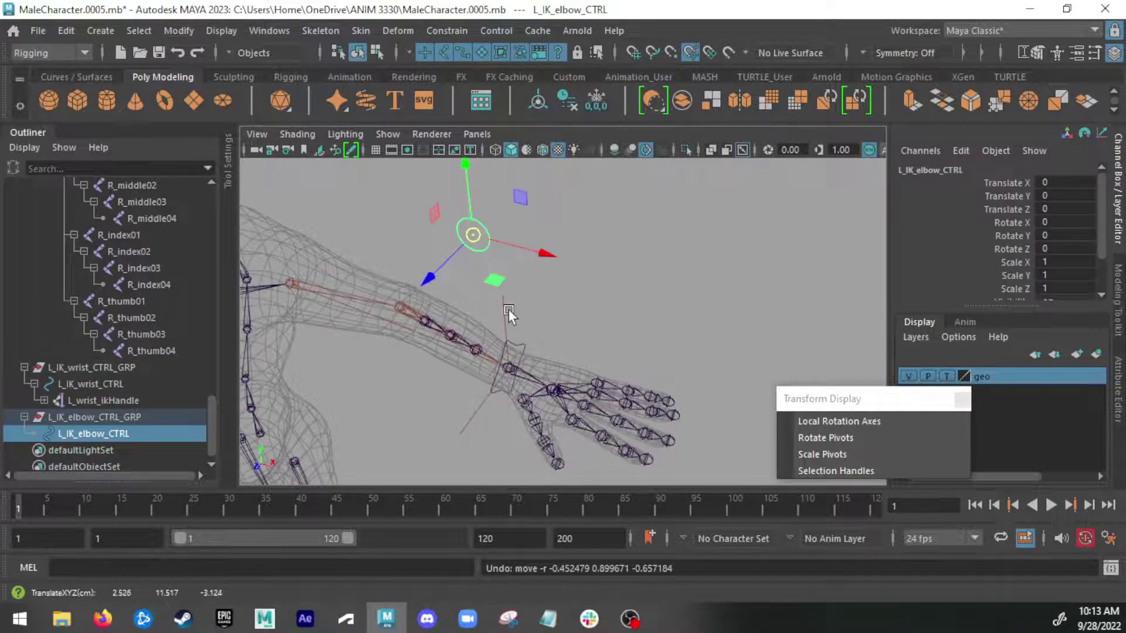
Test the IK arm by moving L_IK_wrist_CTRL down and in beside the hip so the elbow bends
key("q")
left_click_drag(509, 309, 352, 445, "alt")
left_click(549, 318)
key("w")
left_click_drag(419, 352, 357, 281, "alt")
middle_click_drag(359, 280, 484, 272, "alt")
left_click_drag(445, 314, 444, 437)
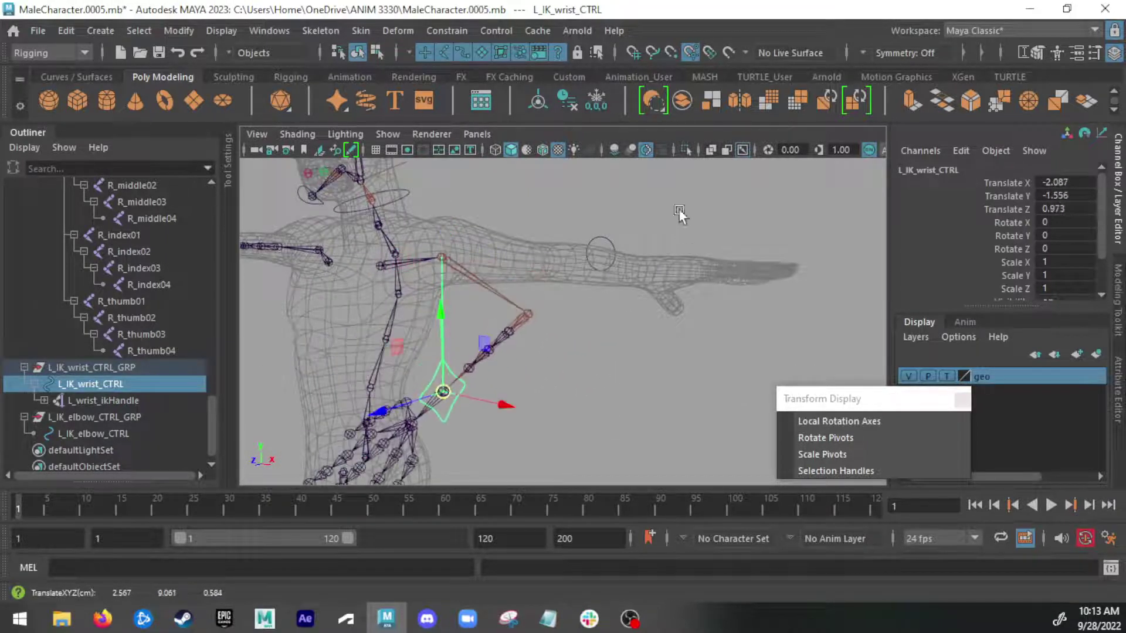
Swing the bent elbow around with the elbow control, and undo all test moves of both controls
left_click(606, 251)
left_click_drag(606, 251, 667, 277)
key("ctrl+z")
scroll(576, 245, "down", 1)
left_click_drag(514, 186, 544, 318)
key("ctrl+z")
key("ctrl+z")
key("ctrl+z")
key("ctrl+z")
key("ctrl+z")
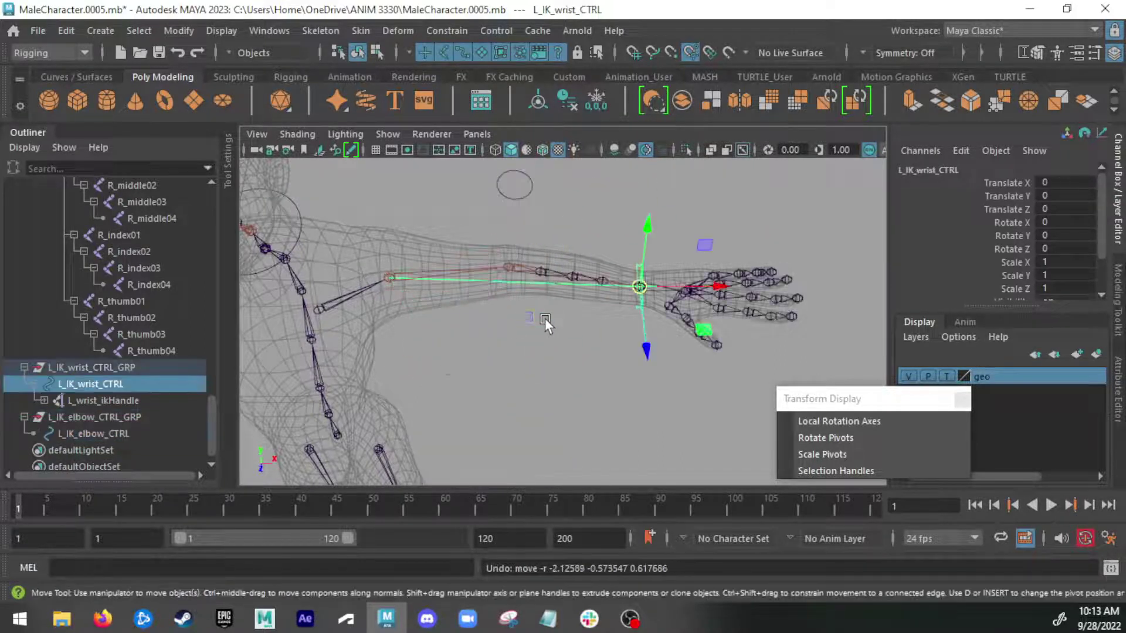
Clear the selection and examine the left arm in its rest pose with the wrist and elbow controls
key("q")
middle_click_drag(509, 332, 552, 342, "alt")
scroll(553, 342, "down", 1)
left_click_drag(552, 341, 553, 339, "alt")
middle_click_drag(506, 333, 551, 330, "alt")
scroll(551, 330, "down", 2)
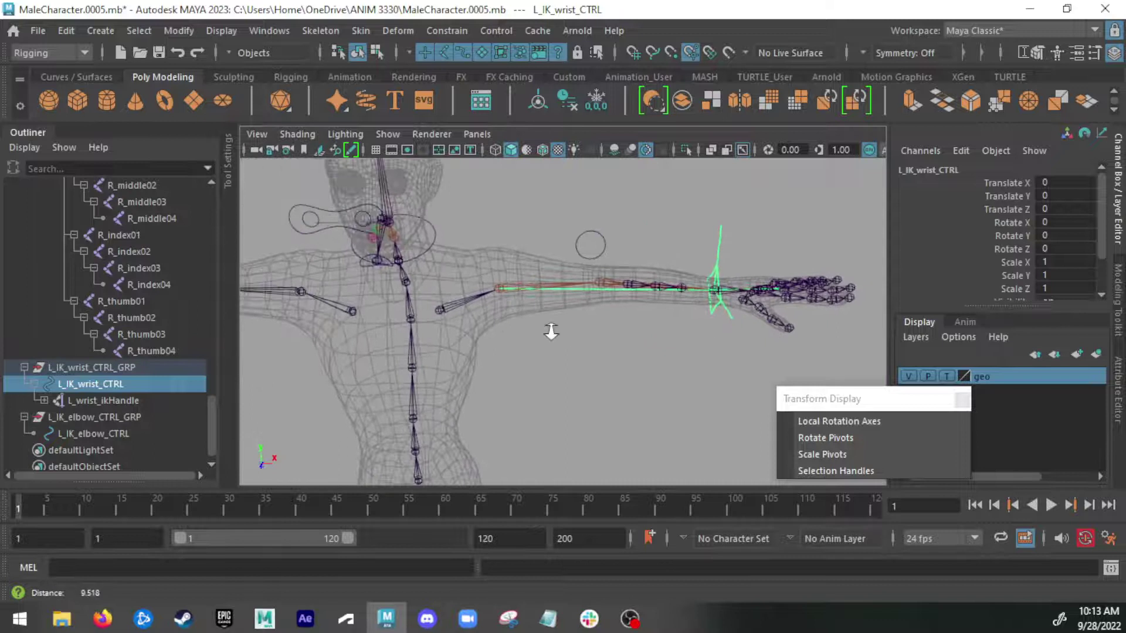
left_click(679, 221)
middle_click_drag(581, 268, 568, 291, "alt")
scroll(463, 327, "up", 3)
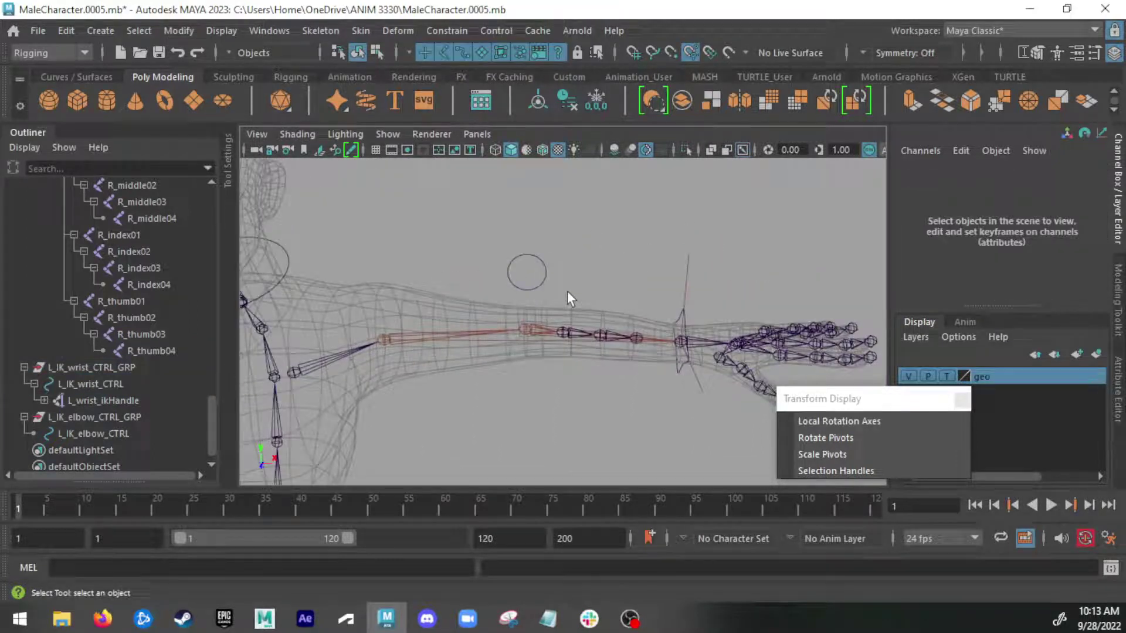